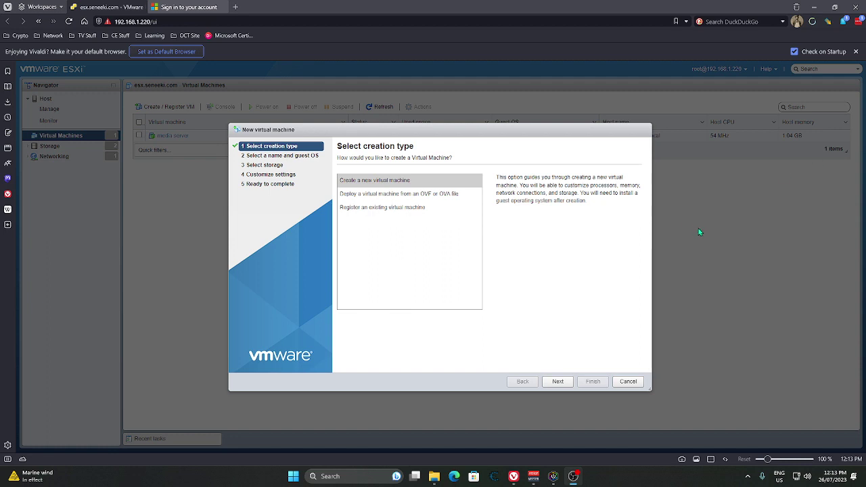
# Step: Start a new virtual machine named Seneeki-DC01 with ESXi 7.0 U2 compatibility
pyautogui.click(446, 181)
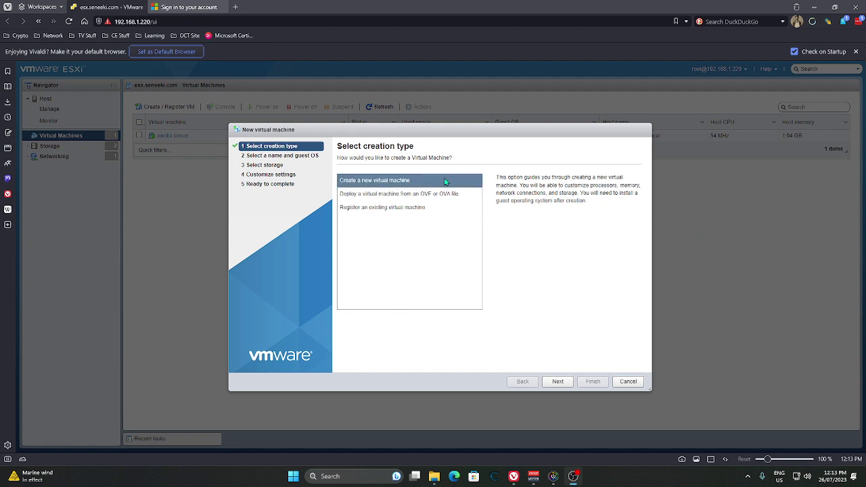
pyautogui.click(557, 381)
pyautogui.click(395, 189)
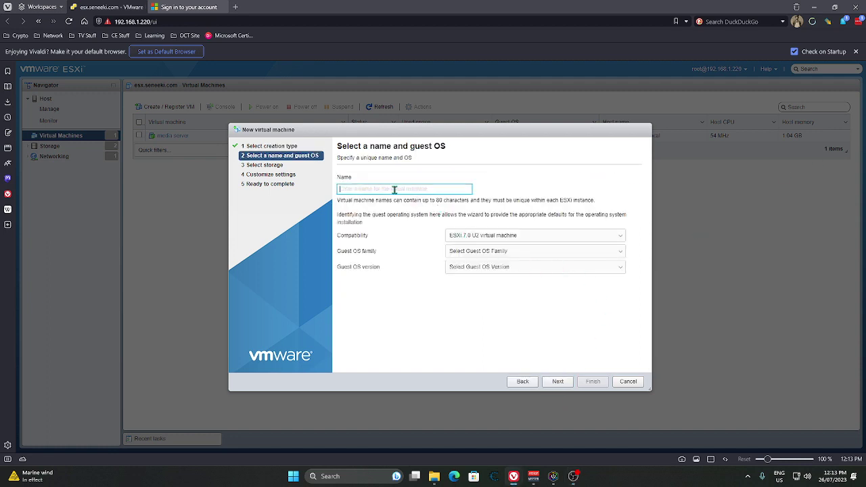
pyautogui.write('Sene')
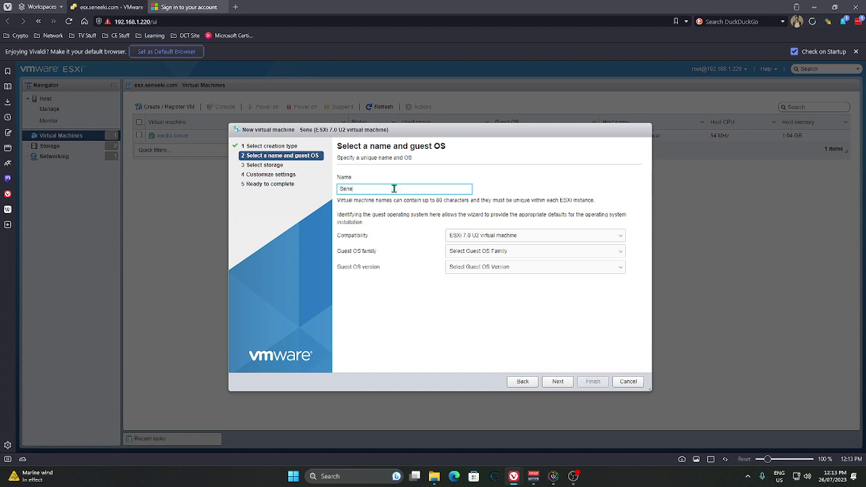
pyautogui.write('eki-DC01')
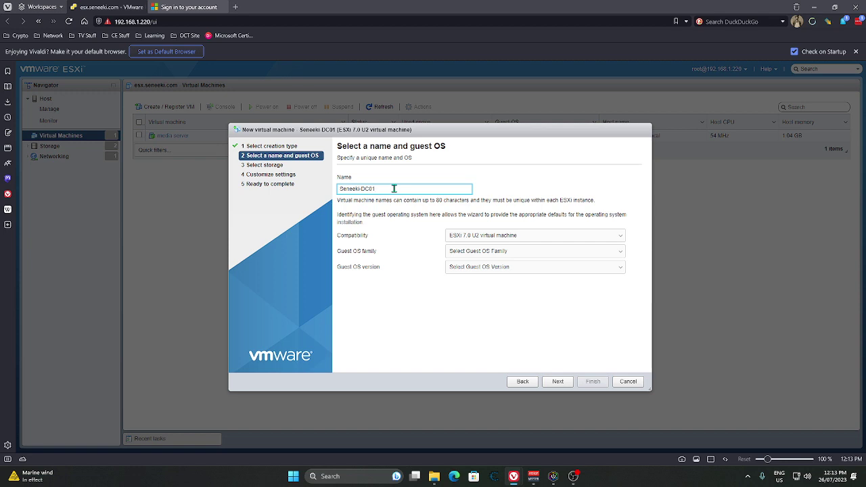
pyautogui.click(530, 239)
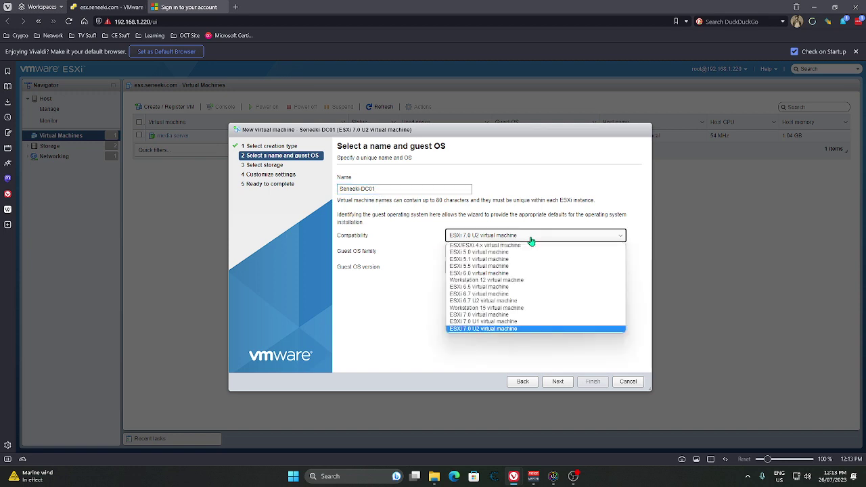
pyautogui.click(531, 239)
# Step: Set the guest OS to Windows Server 2019 (64-bit) and enable Virtualization Based Security
pyautogui.click(531, 253)
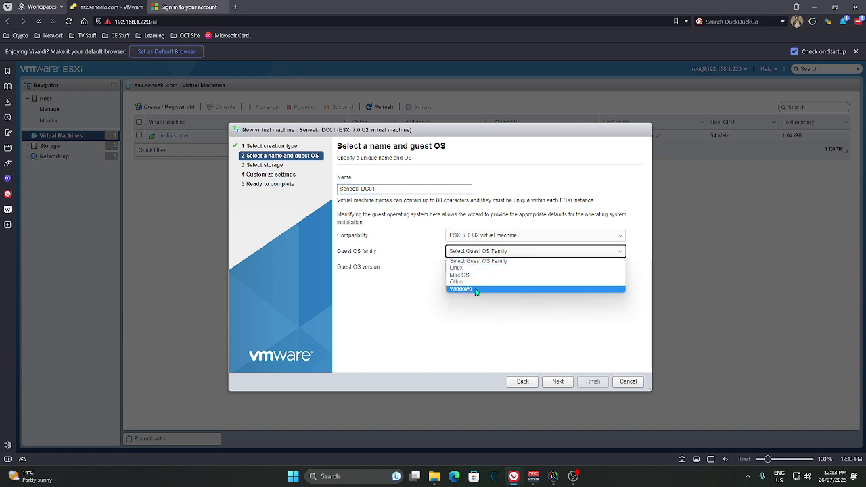
pyautogui.click(479, 290)
pyautogui.click(504, 269)
pyautogui.click(507, 270)
pyautogui.click(508, 269)
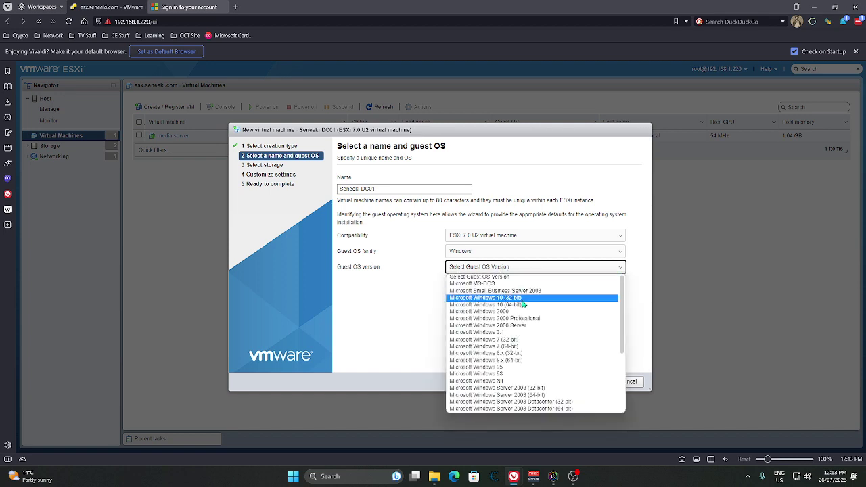
pyautogui.scroll(-3, 535, 355)
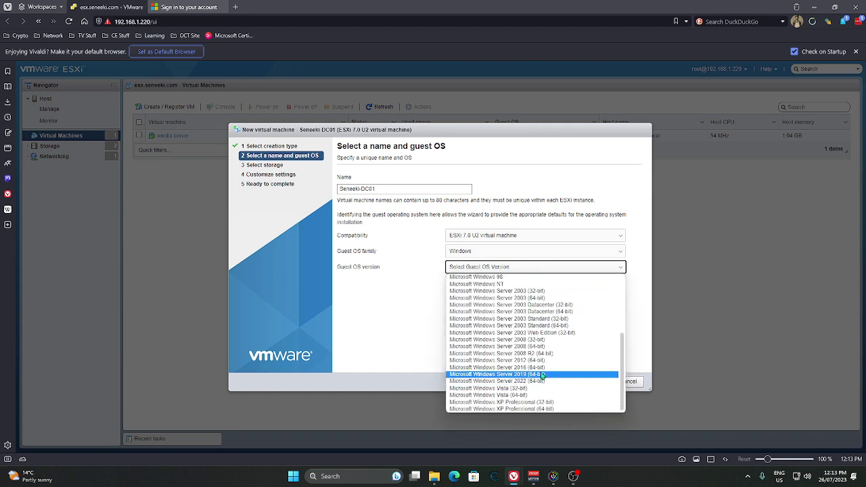
pyautogui.click(543, 374)
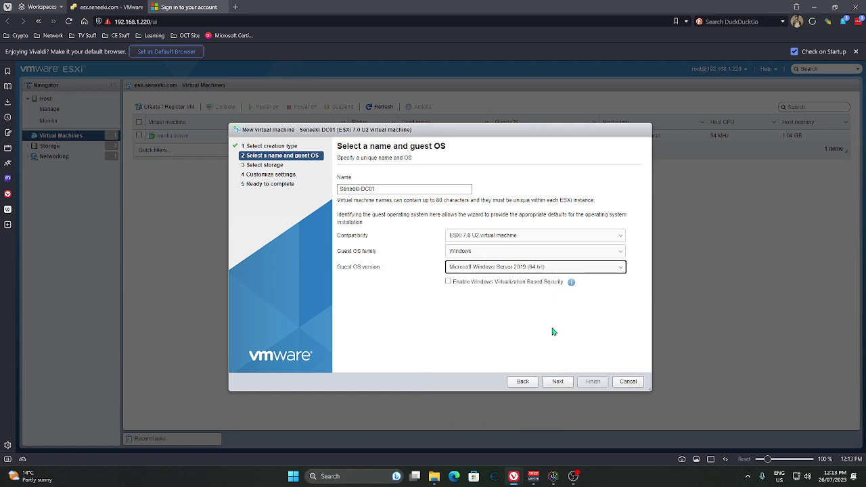
pyautogui.click(447, 282)
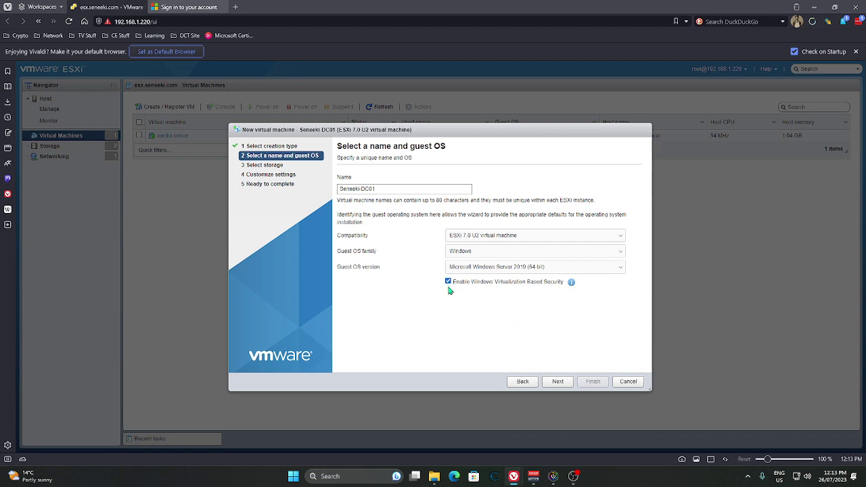
# Step: Place the VM on the VM_Storage datastore and continue to Customize settings
pyautogui.click(558, 380)
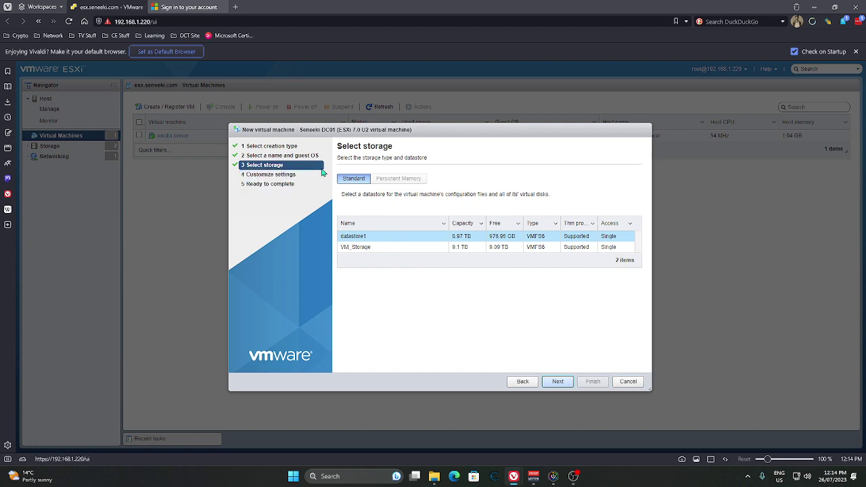
pyautogui.click(416, 248)
pyautogui.click(557, 382)
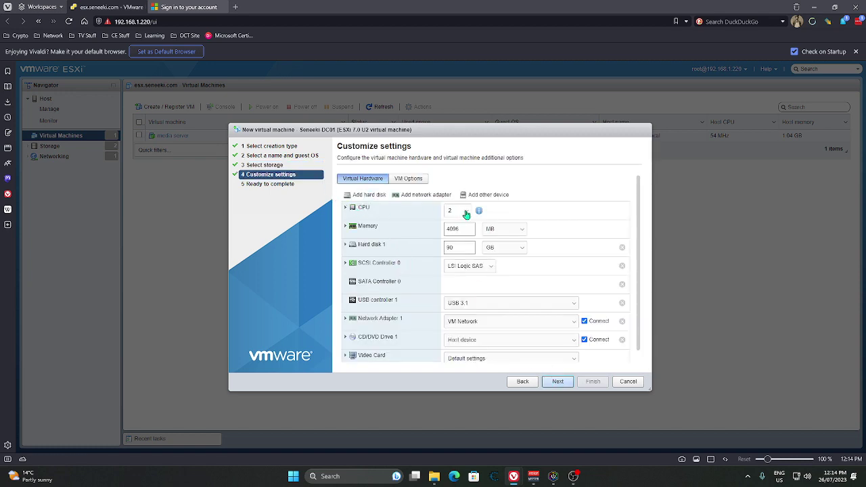
# Step: Choose 8 CPUs, switch the memory unit to GB and enter 8
pyautogui.click(465, 214)
pyautogui.click(458, 285)
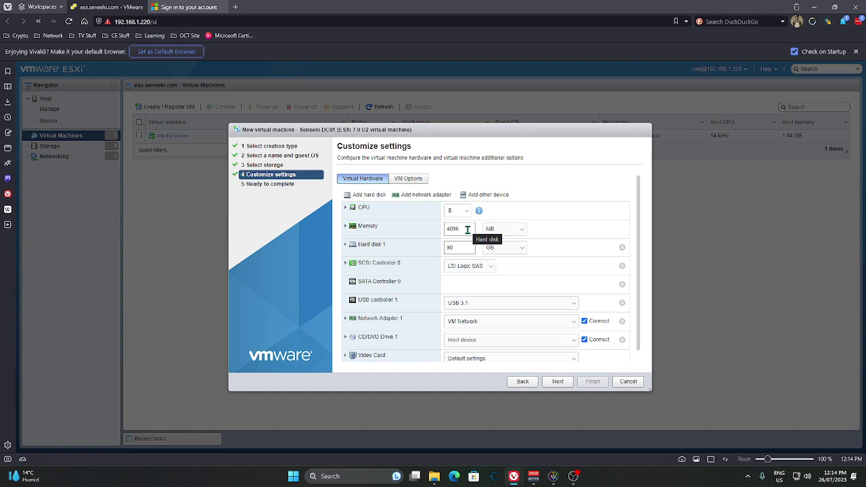
pyautogui.click(522, 231)
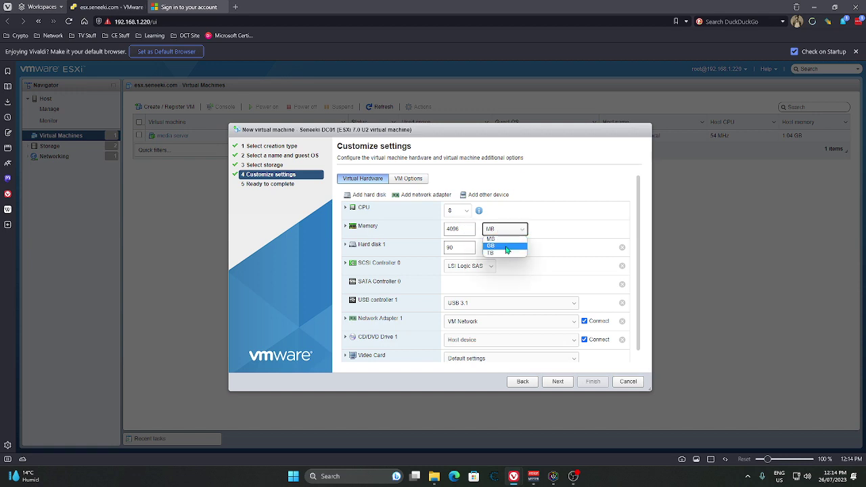
pyautogui.click(503, 245)
pyautogui.click(467, 229)
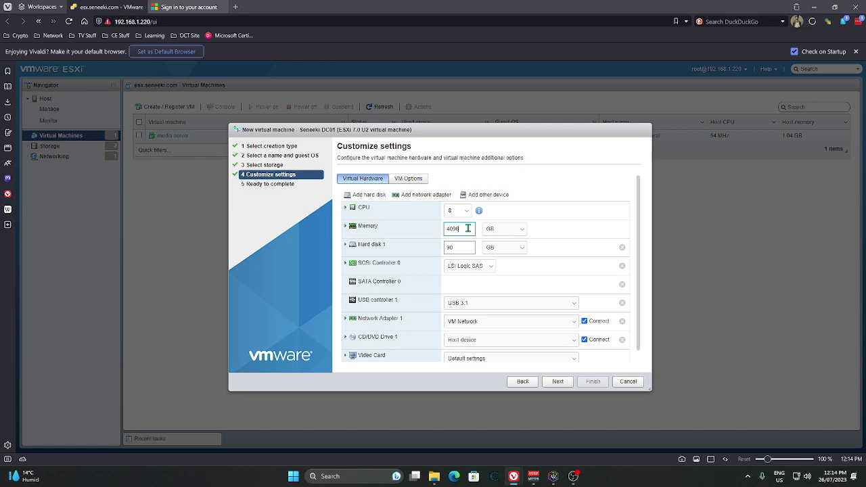
pyautogui.press('BackSpace')
pyautogui.press('BackSpace')
pyautogui.write('8')
# Step: Switch the 90 GB Hard disk 1 to Thin provisioned disk provisioning
pyautogui.click(346, 245)
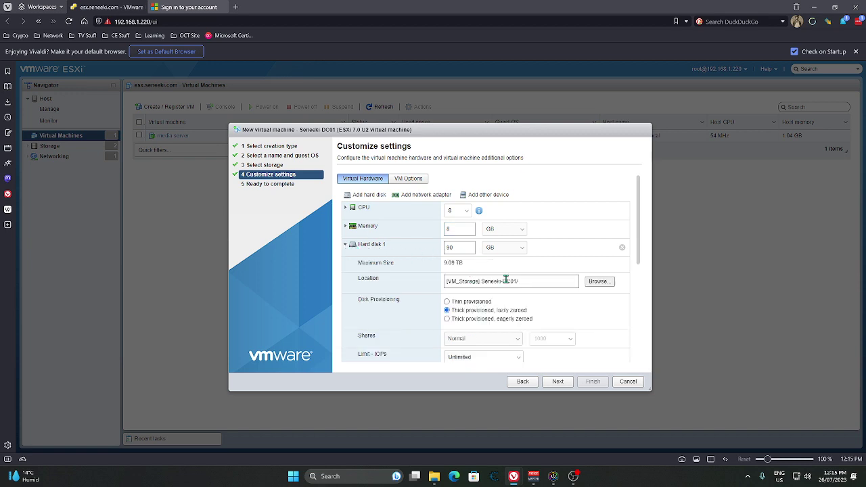
pyautogui.click(447, 302)
pyautogui.scroll(-3, 474, 306)
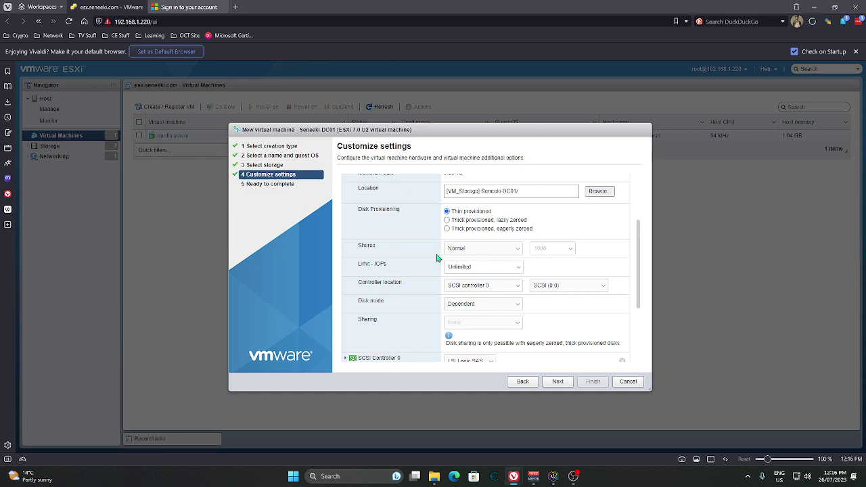
pyautogui.scroll(-3, 453, 301)
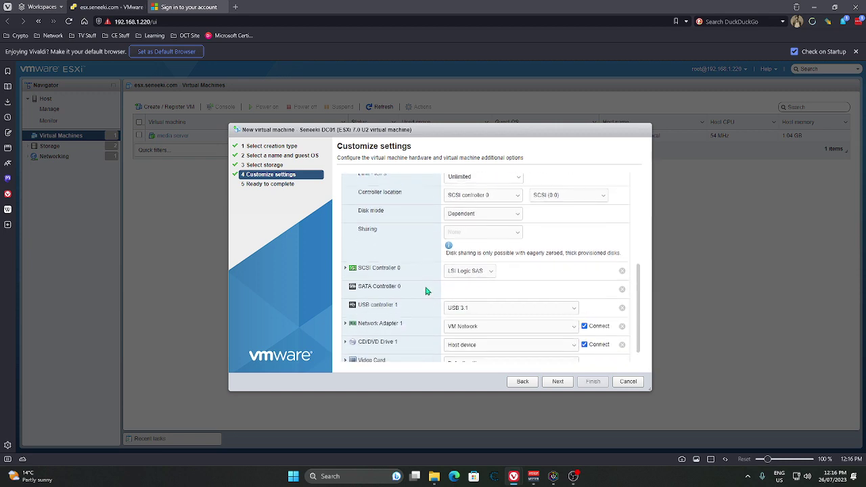
pyautogui.scroll(-1, 421, 284)
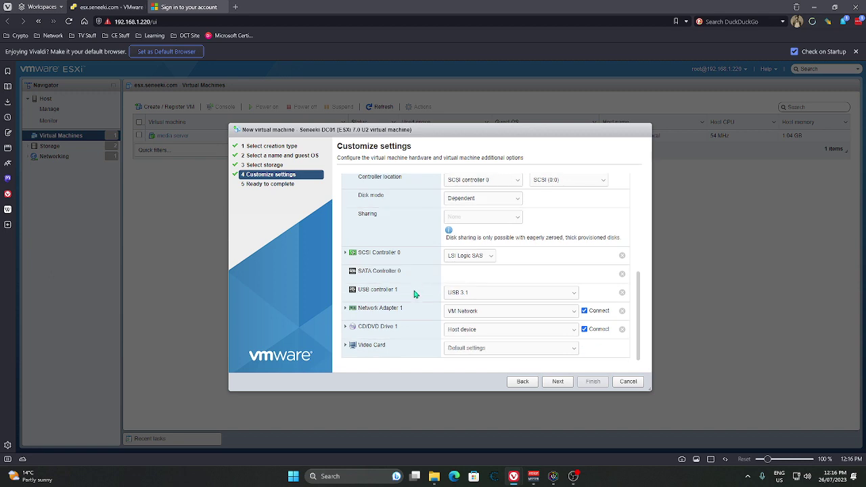
# Step: Mount BSH2019-0.ISO from datastore1's isos folder in CD/DVD Drive 1
pyautogui.click(572, 330)
pyautogui.click(482, 347)
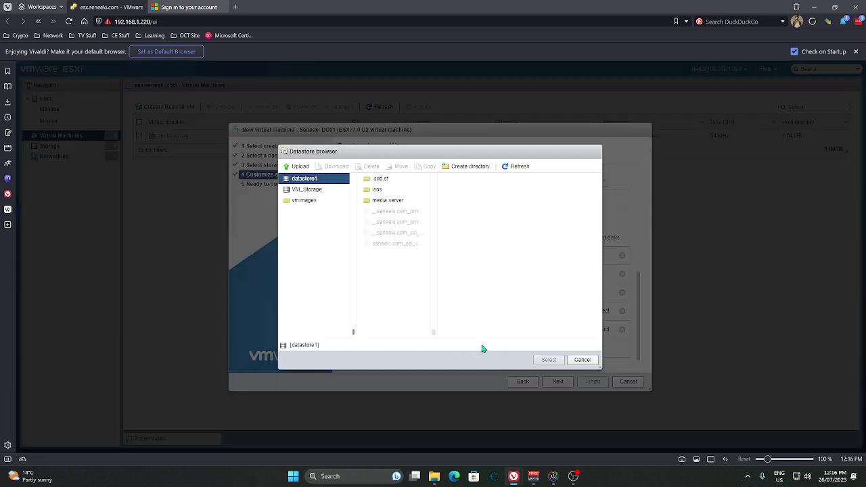
pyautogui.click(373, 193)
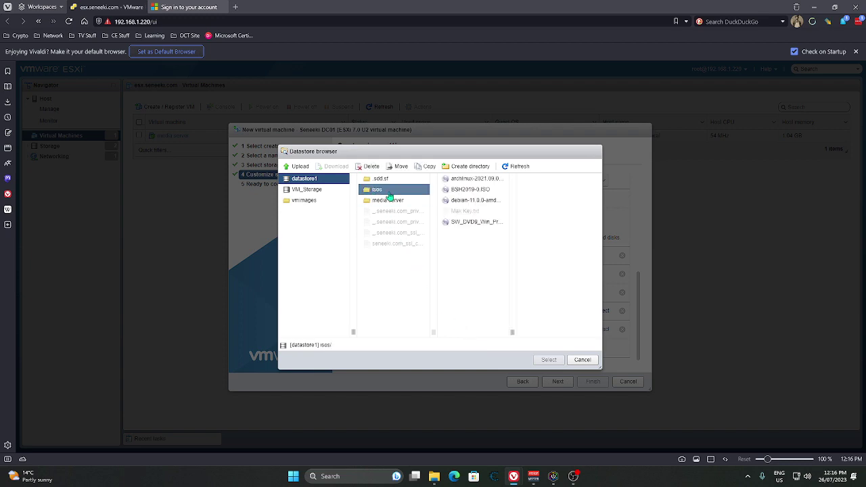
pyautogui.click(469, 192)
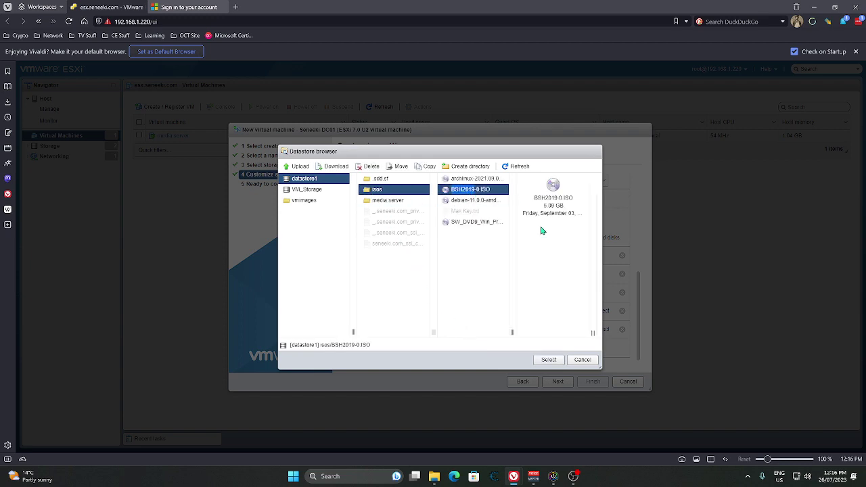
pyautogui.click(547, 359)
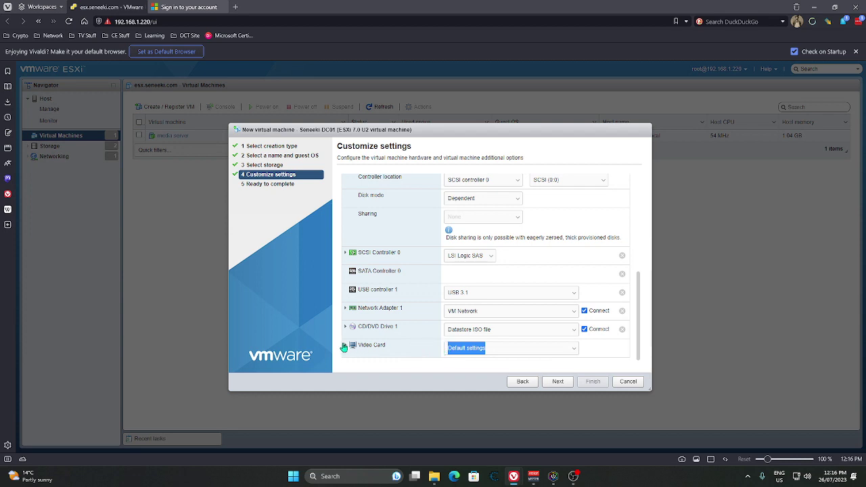
# Step: Switch the video card to custom settings and select its total video memory value
pyautogui.click(451, 348)
pyautogui.click(487, 366)
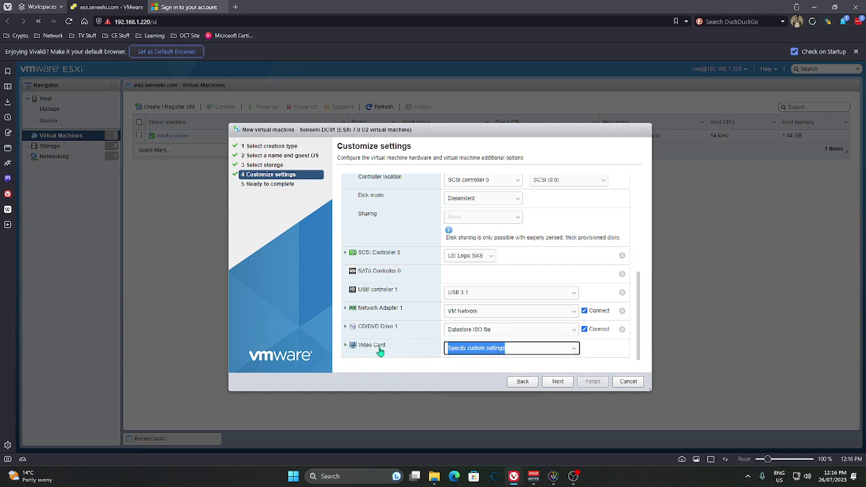
pyautogui.doubleClick(371, 347)
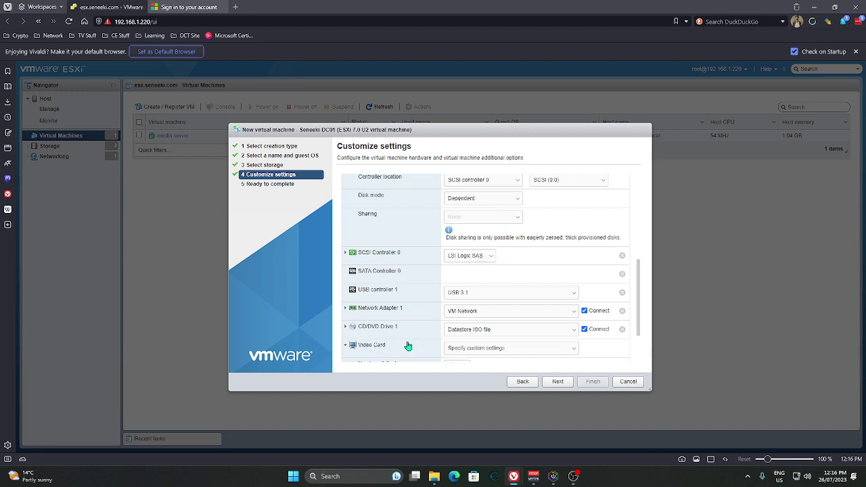
pyautogui.click(408, 346)
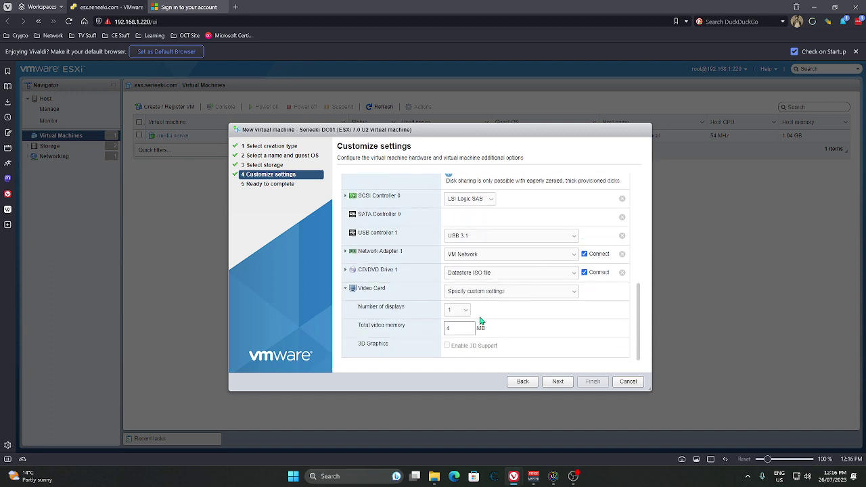
pyautogui.doubleClick(452, 328)
pyautogui.scroll(3, 469, 304)
pyautogui.scroll(3, 470, 304)
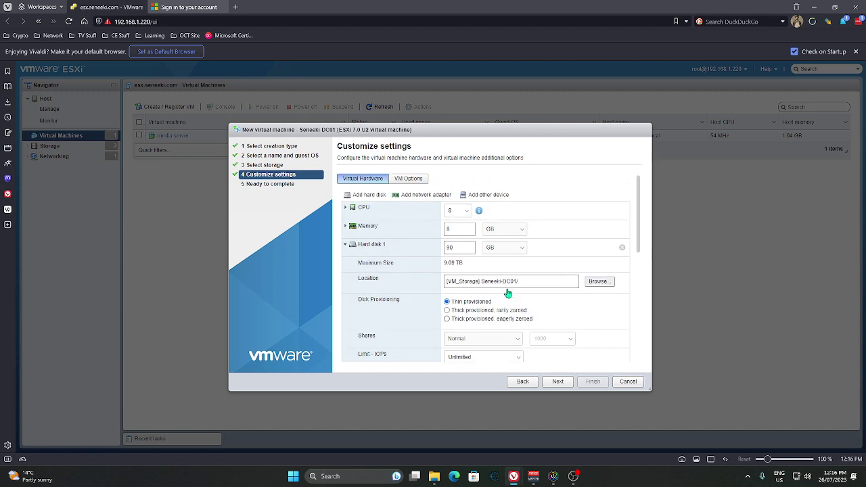
# Step: In VM Options, enable VMware Tools time synchronization between guest and host
pyautogui.click(409, 180)
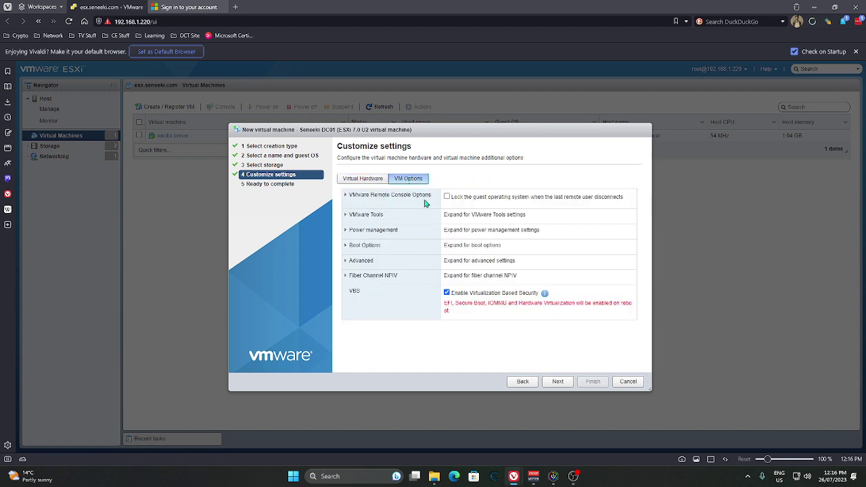
pyautogui.click(390, 217)
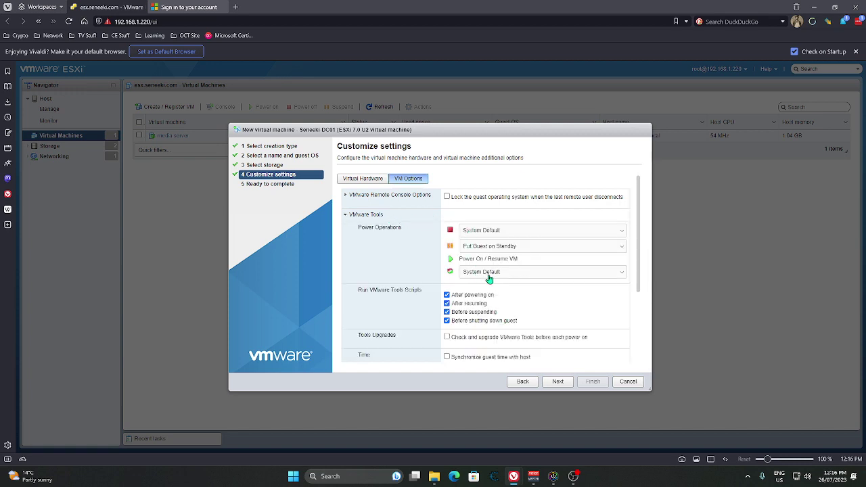
pyautogui.scroll(-3, 453, 282)
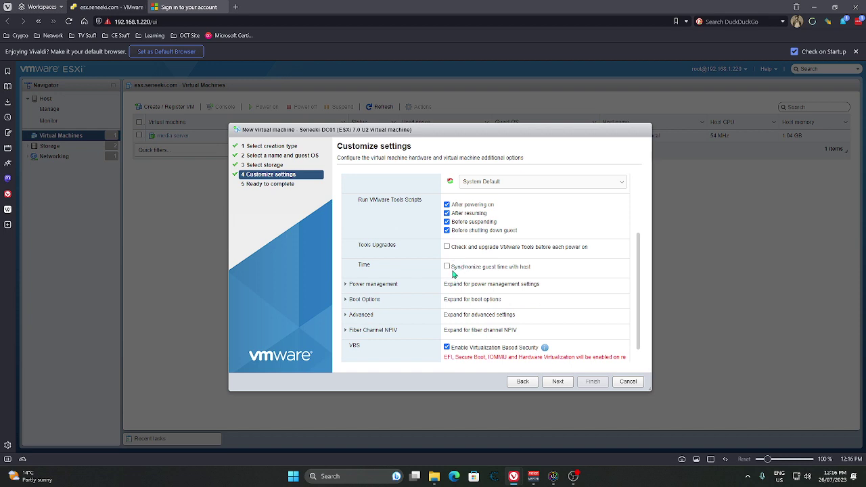
pyautogui.click(446, 267)
# Step: Review the Boot Options and expand the Advanced virtual machine settings
pyautogui.click(389, 304)
pyautogui.scroll(-1, 413, 316)
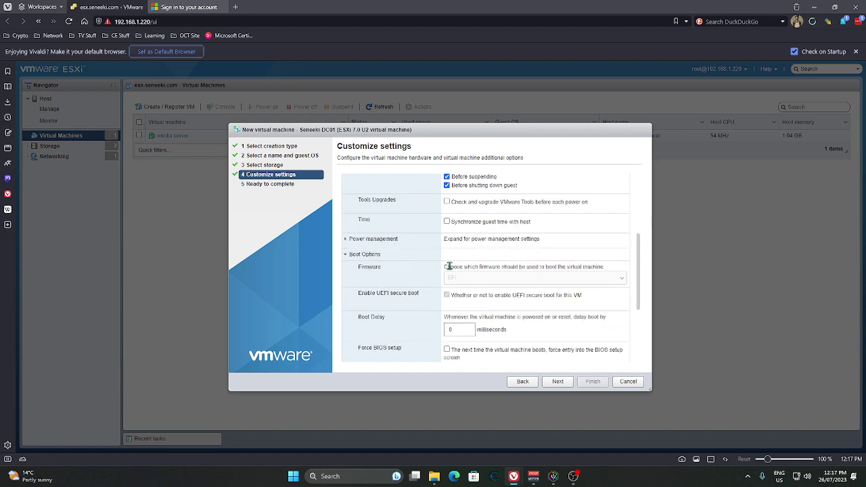
pyautogui.scroll(-1, 414, 302)
pyautogui.scroll(-2, 410, 304)
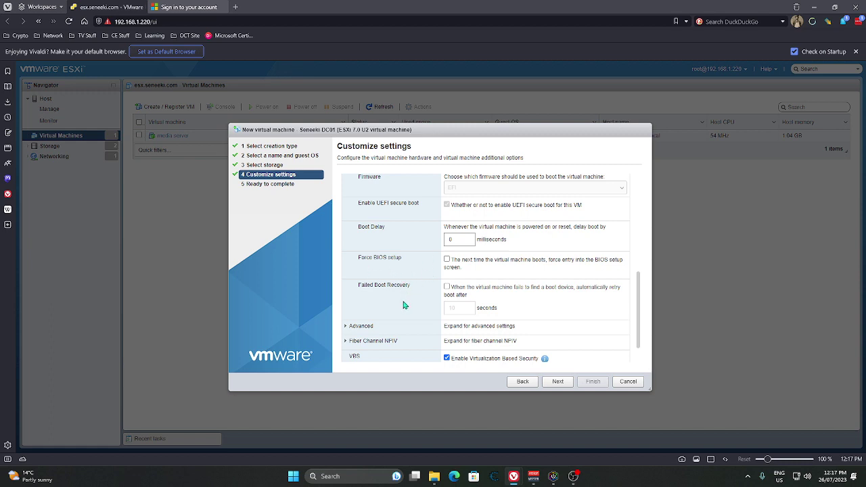
pyautogui.scroll(-1, 396, 304)
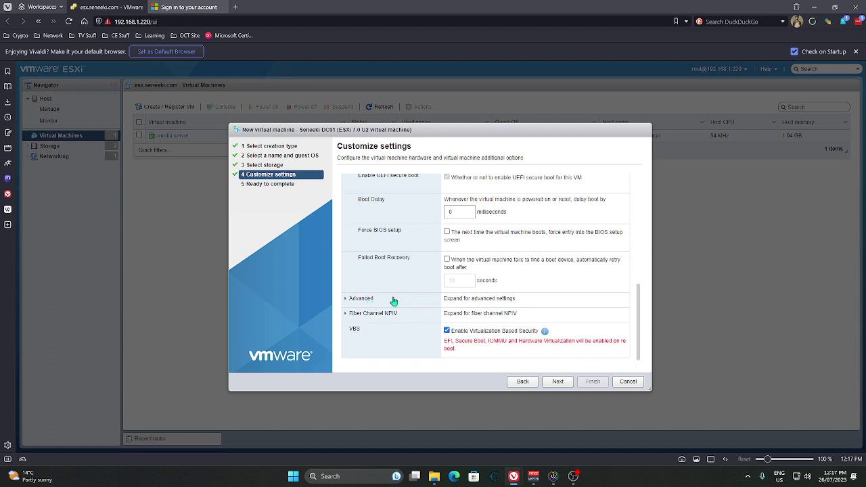
pyautogui.click(347, 298)
pyautogui.scroll(-1, 401, 310)
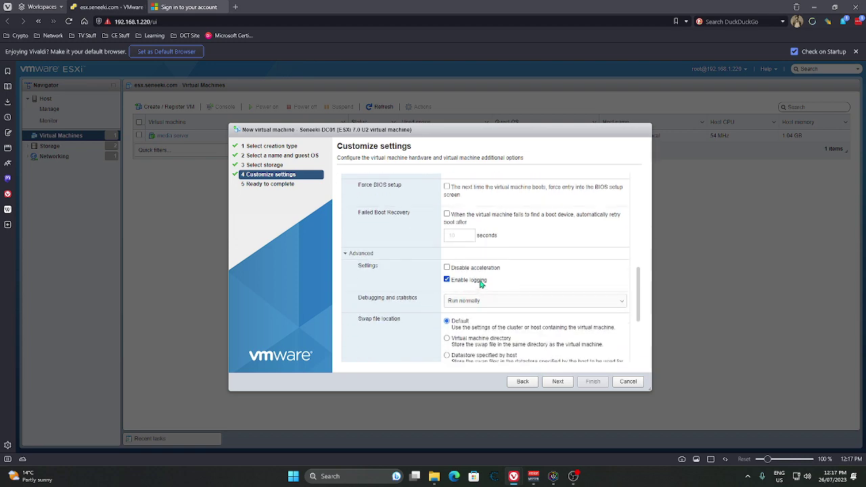
pyautogui.scroll(-1, 427, 309)
pyautogui.scroll(-2, 426, 308)
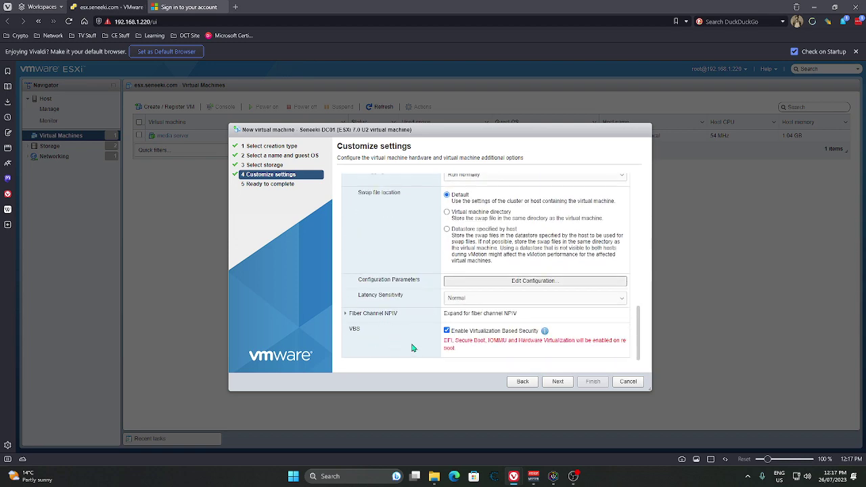
# Step: Finish the wizard to create Seneeki-DC01 and select it in the VM list
pyautogui.click(561, 385)
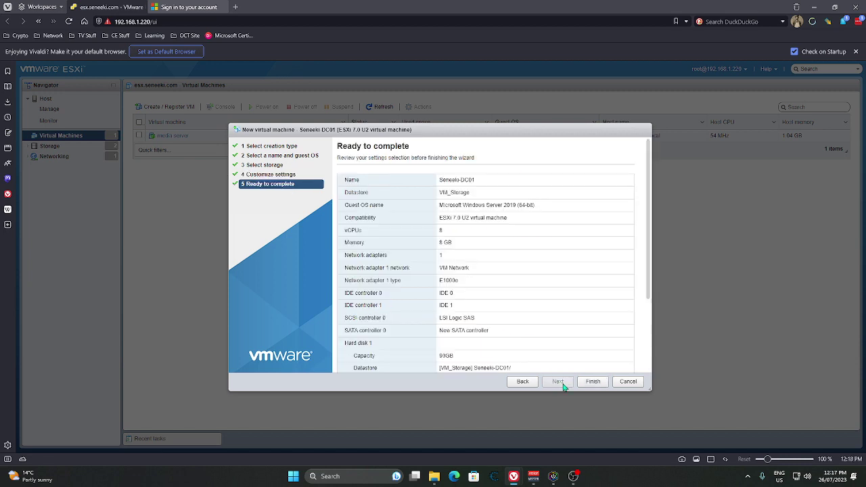
pyautogui.click(592, 382)
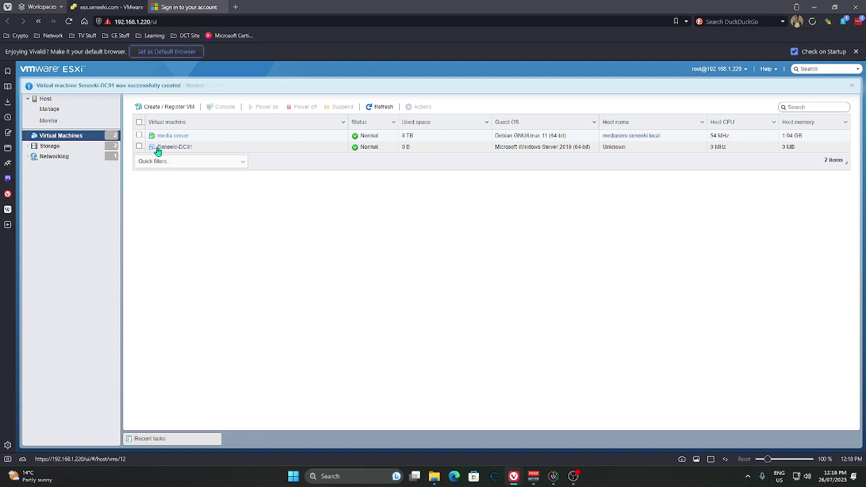
pyautogui.click(207, 153)
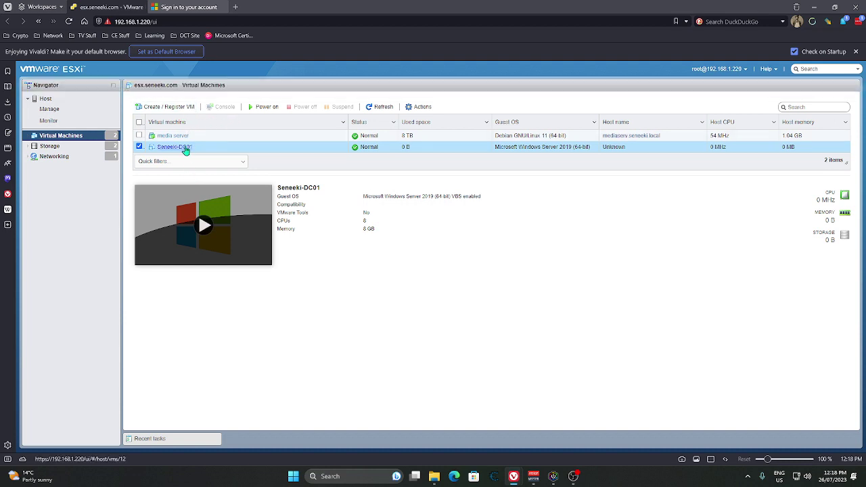
# Step: Power on Seneeki-DC01 and launch its remote console
pyautogui.click(173, 147)
pyautogui.click(213, 107)
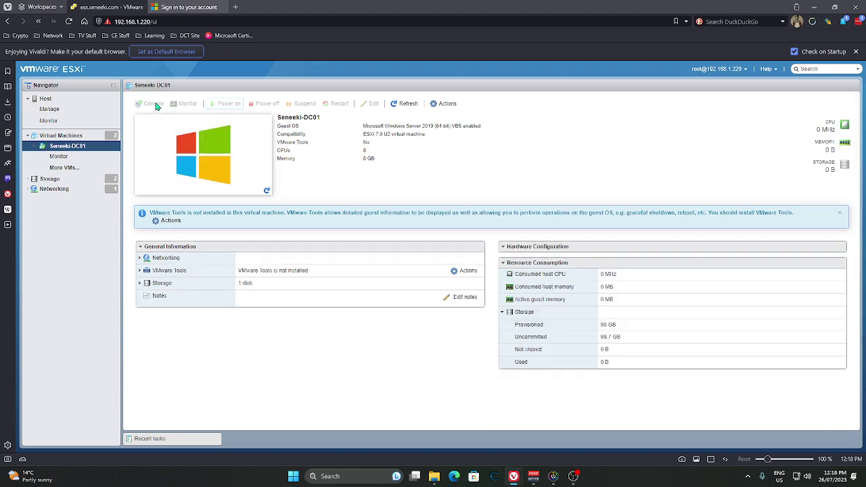
pyautogui.click(153, 104)
pyautogui.click(174, 153)
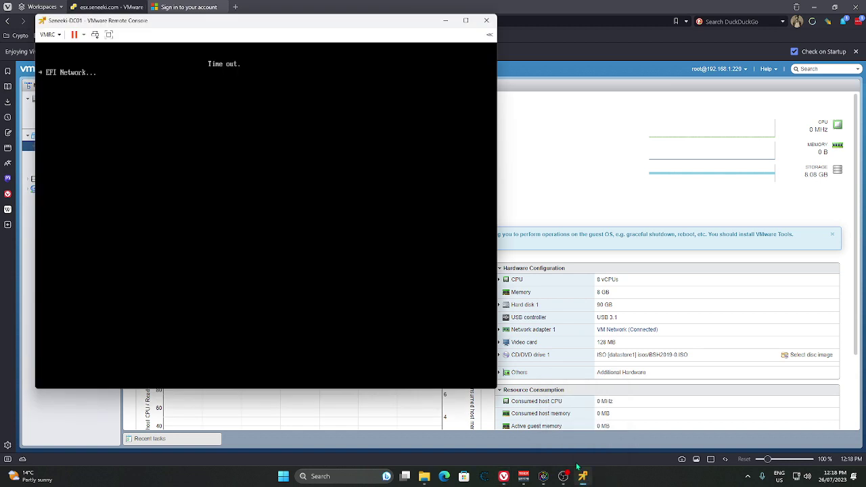
# Step: Bring the Seneeki-DC01 remote console forward and move it right and down over the host page
pyautogui.click(580, 475)
pyautogui.doubleClick(302, 20)
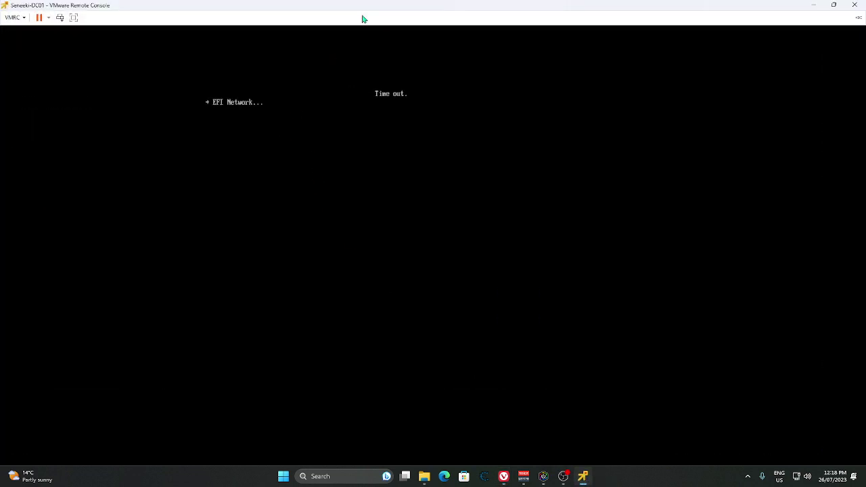
pyautogui.doubleClick(364, 15)
pyautogui.doubleClick(362, 20)
pyautogui.doubleClick(365, 11)
pyautogui.doubleClick(351, 25)
pyautogui.doubleClick(365, 7)
pyautogui.doubleClick(345, 21)
pyautogui.doubleClick(354, 10)
pyautogui.moveTo(349, 22); pyautogui.dragTo(587, 56)
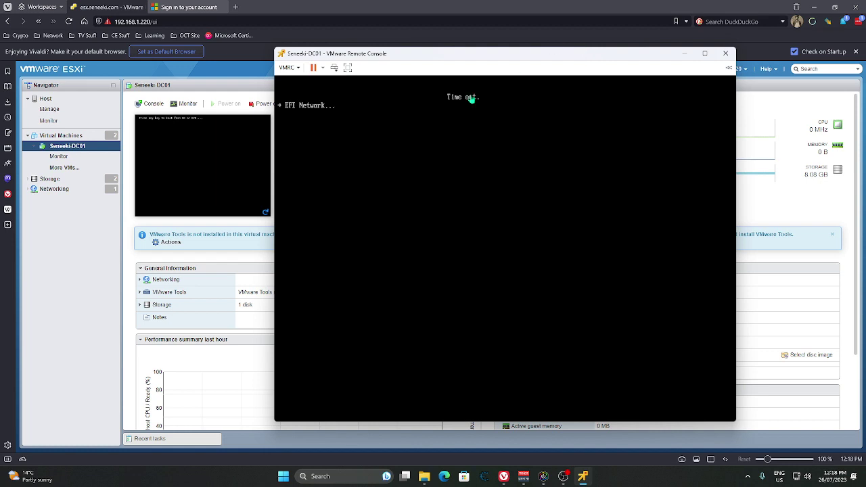
# Step: Restart the guest, boot from the installation disc, and switch the console to full screen
pyautogui.click(324, 69)
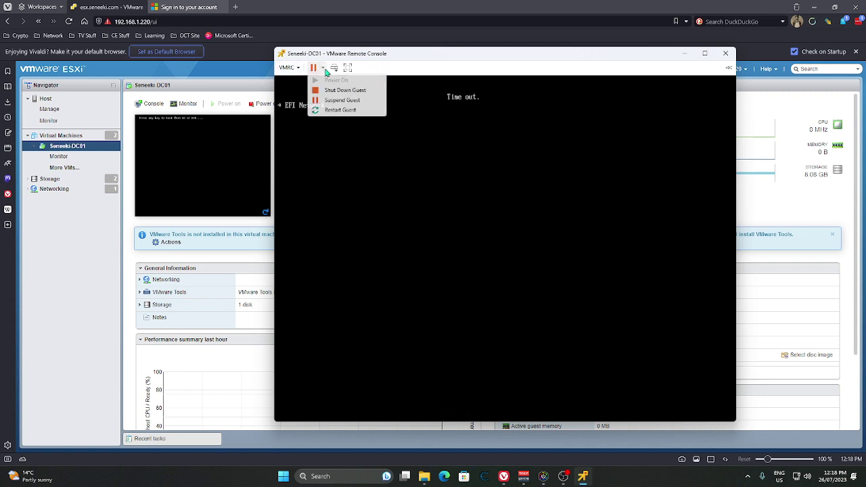
pyautogui.click(339, 110)
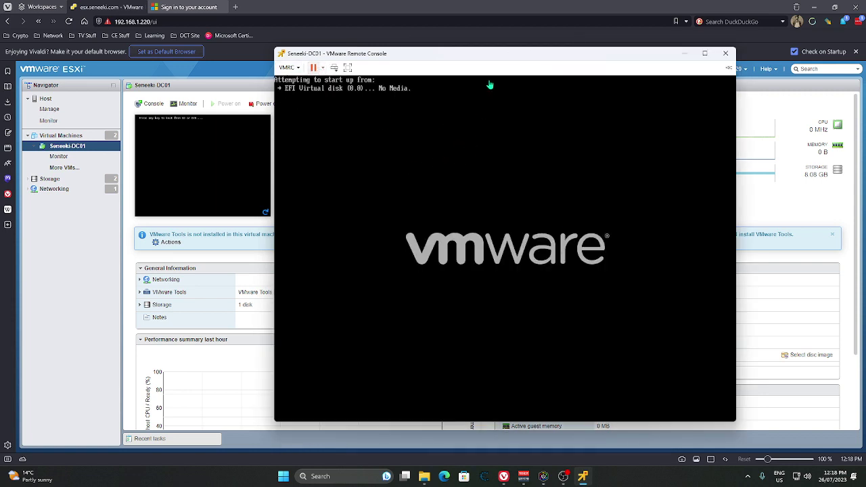
pyautogui.press('Return')
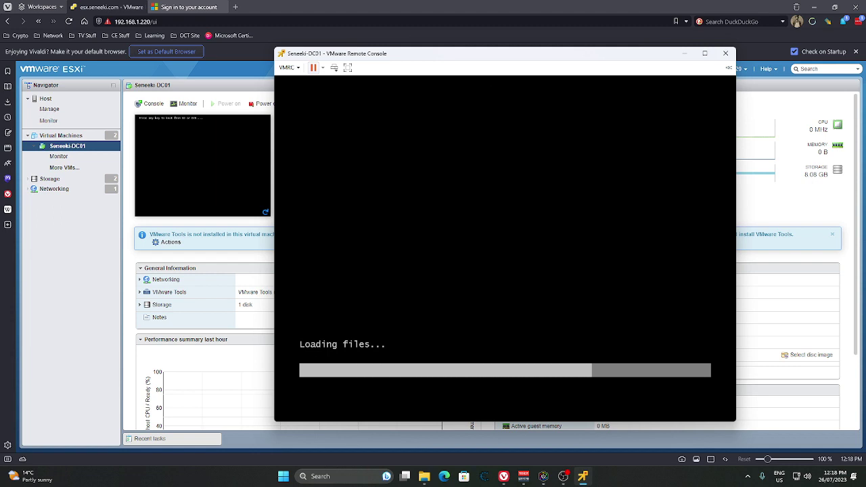
pyautogui.click(349, 68)
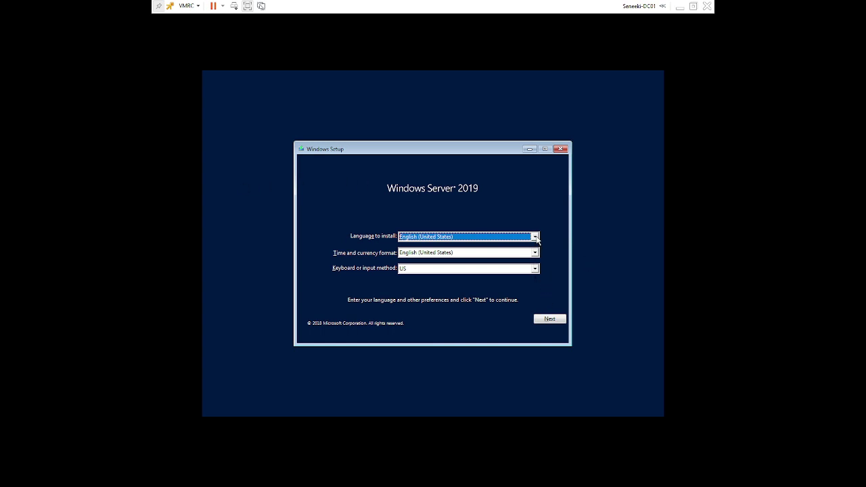
# Step: Confirm English (United States) as the language and begin with Install now
pyautogui.click(535, 236)
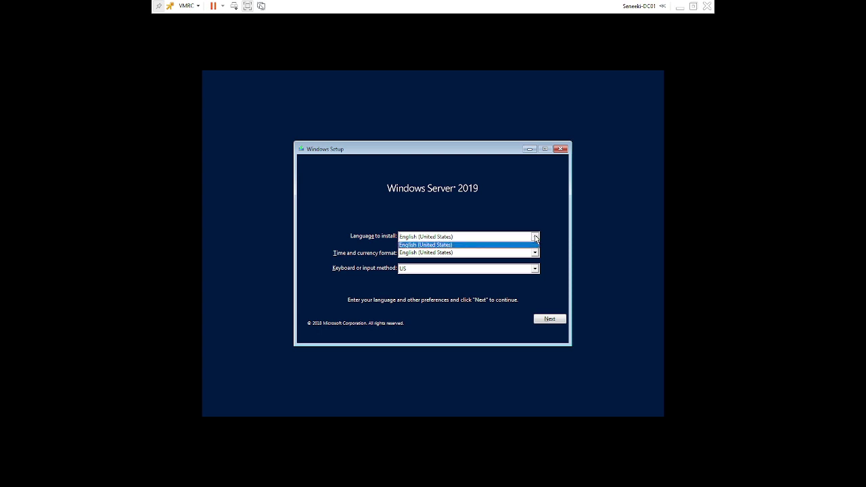
pyautogui.click(570, 234)
pyautogui.click(559, 321)
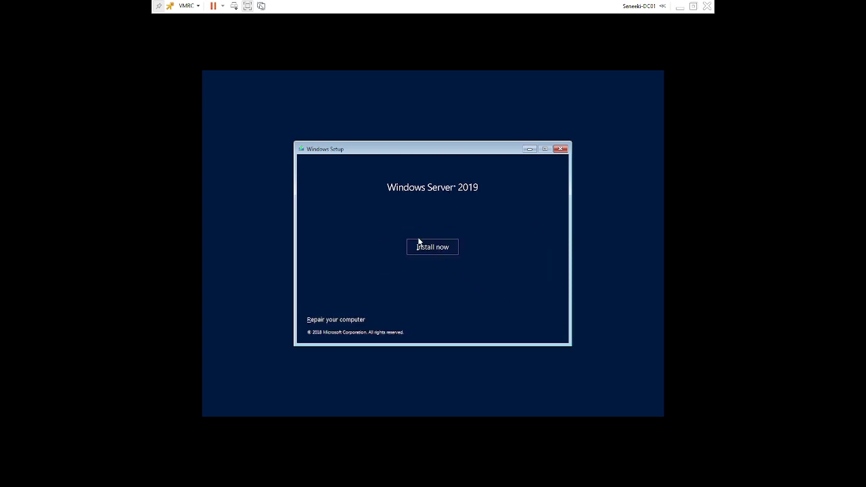
pyautogui.click(436, 247)
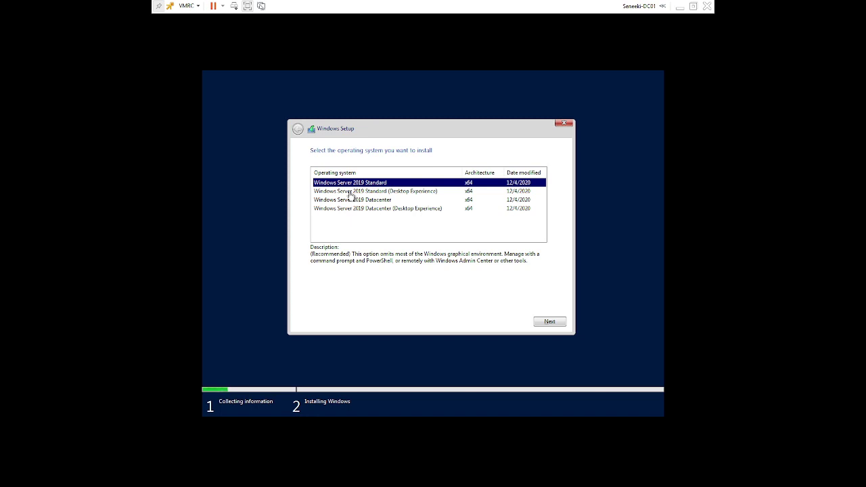
# Step: Select the Windows Server 2019 Standard (Desktop Experience) edition
pyautogui.click(412, 192)
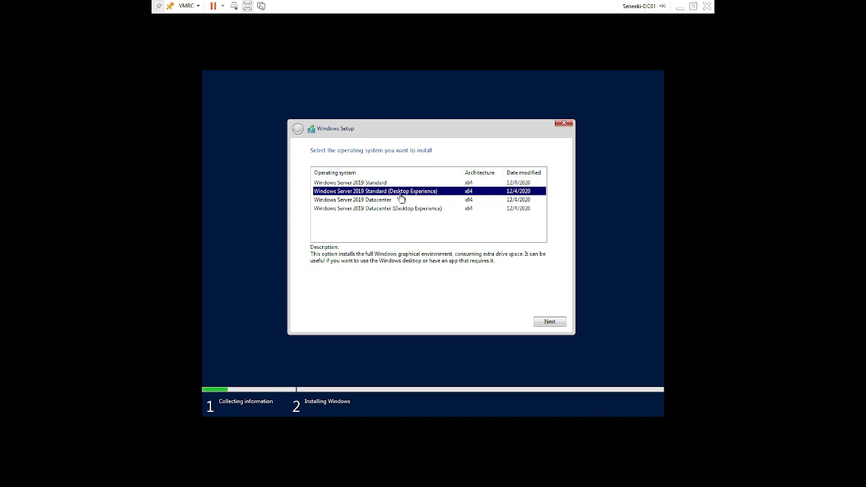
pyautogui.click(547, 324)
pyautogui.click(547, 322)
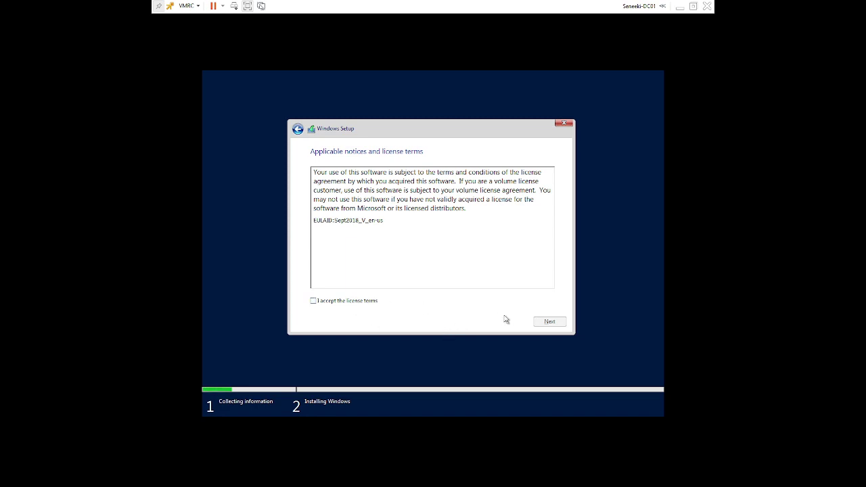
# Step: Accept the licence terms and choose a Custom (Windows only) installation
pyautogui.click(377, 304)
pyautogui.click(538, 322)
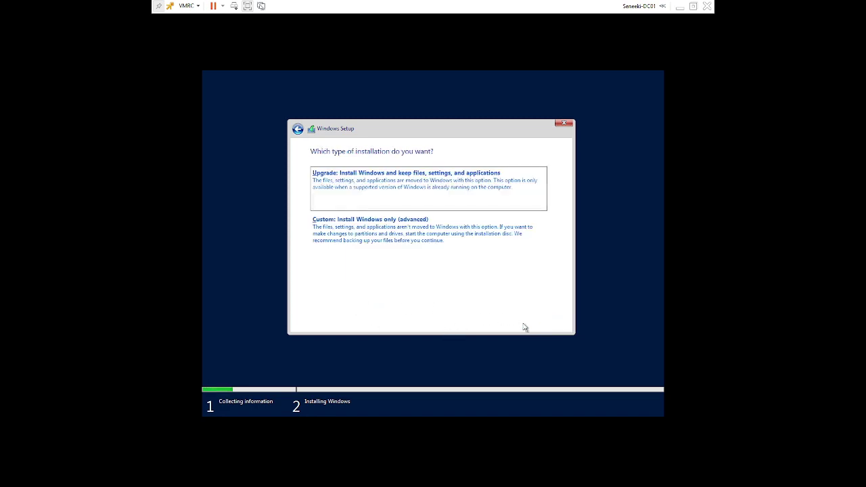
pyautogui.click(397, 234)
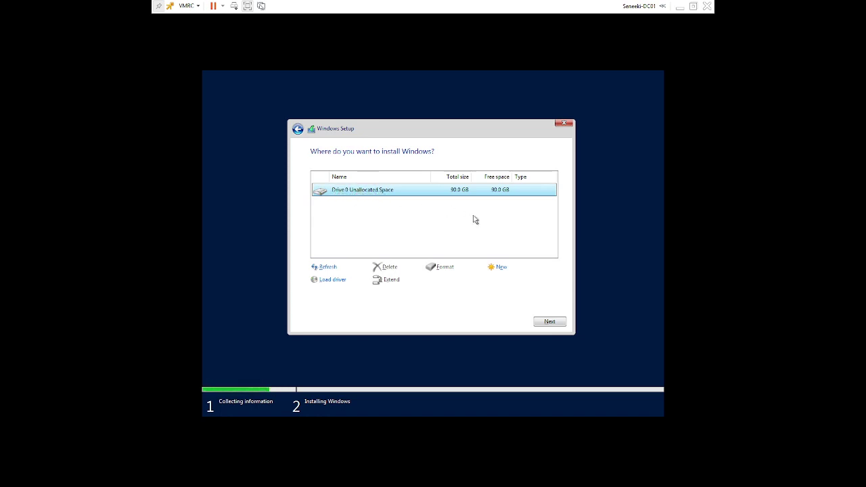
# Step: Install Windows on Drive 0 Unallocated Space (90.0 GB) and wait for it to finish
pyautogui.click(547, 321)
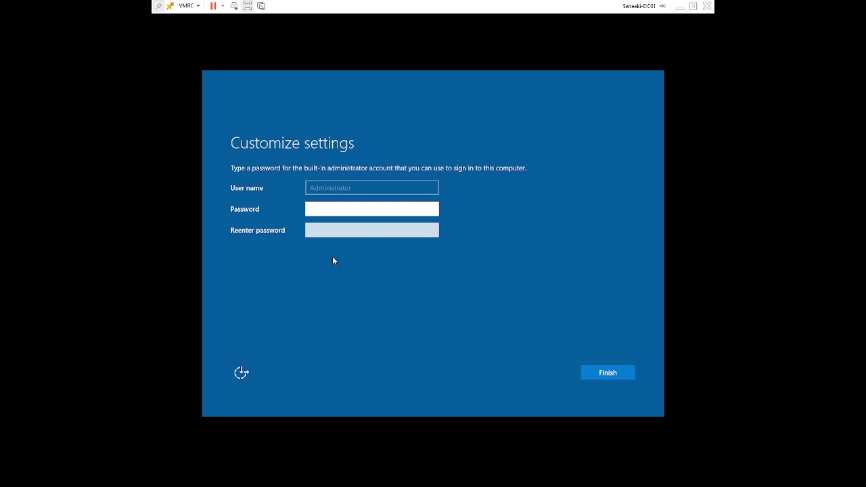
# Step: Enter and confirm the built-in Administrator password, then finish setup
pyautogui.write('••••••••••••')
pyautogui.press('Tab')
pyautogui.write('••')
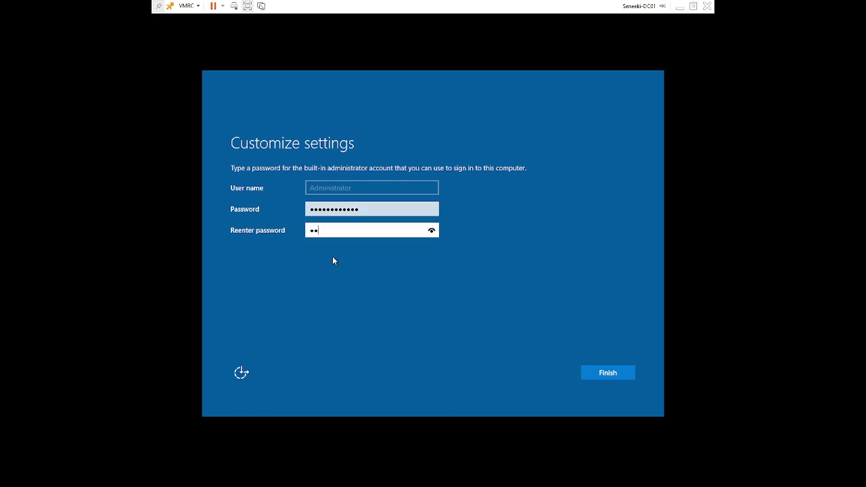
pyautogui.write('••••••••••')
pyautogui.press('Return')
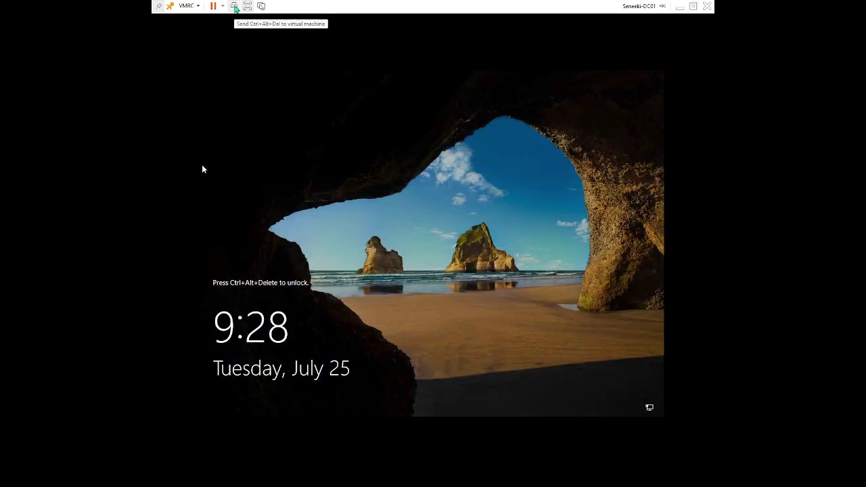
# Step: Send Ctrl+Alt+Del, sign in as Administrator, and allow network discovery
pyautogui.click(233, 6)
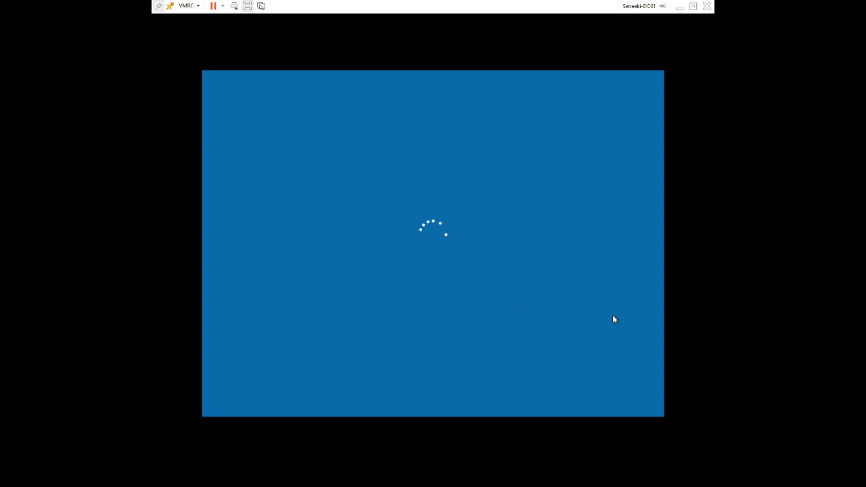
pyautogui.write('••••••••••••')
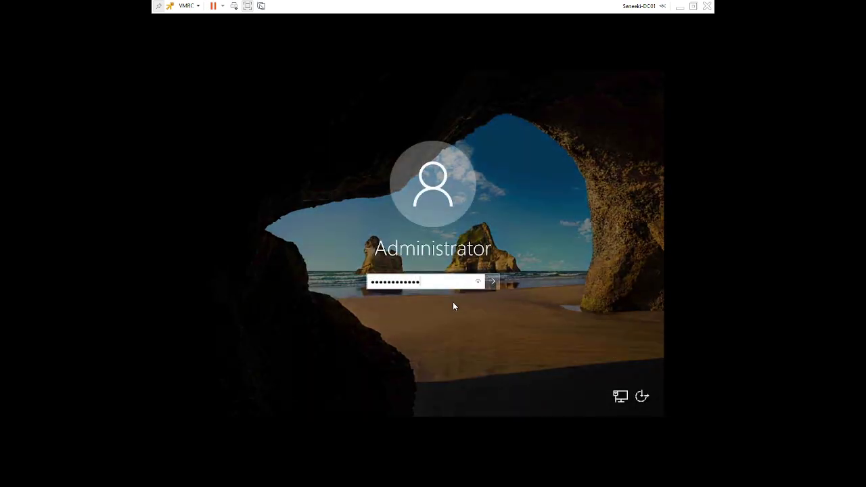
pyautogui.press('Return')
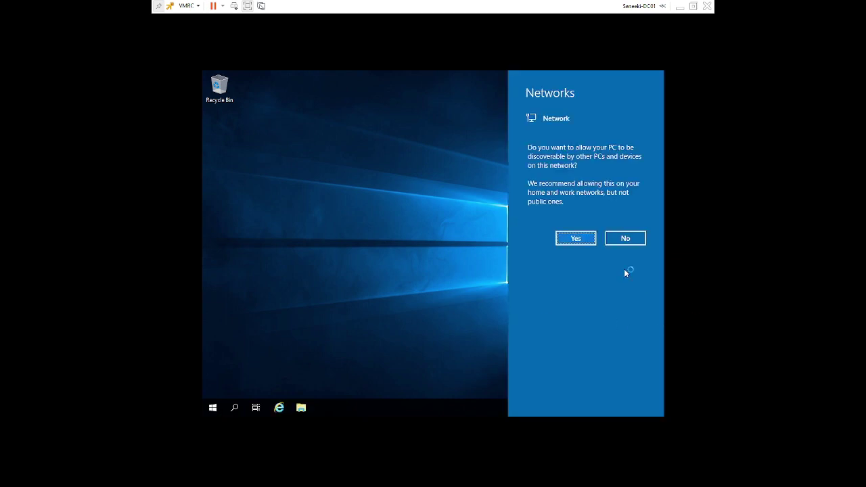
pyautogui.click(575, 238)
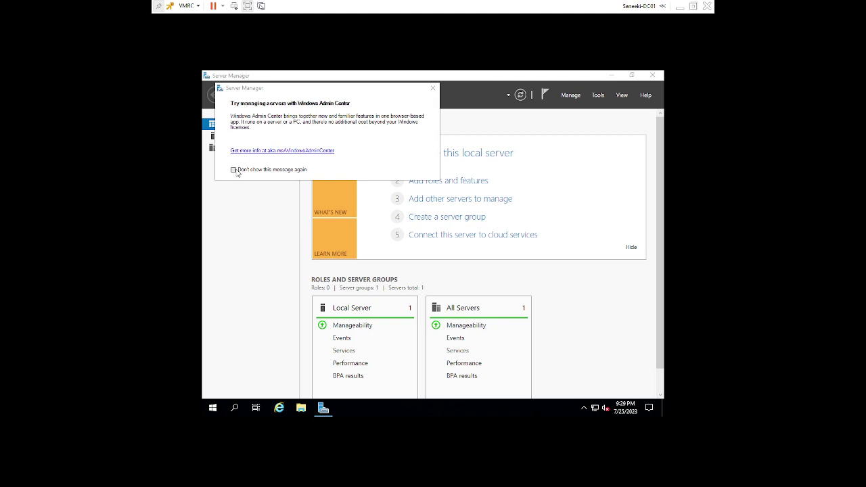
# Step: Dismiss the Windows Admin Center notice and bring up Internet Explorer 11
pyautogui.click(432, 89)
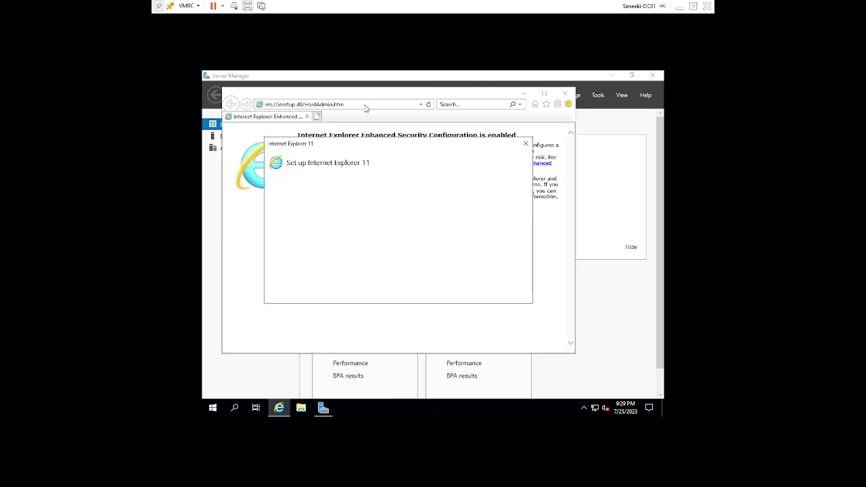
# Step: Dismiss the IE setup prompt and search Bing for 'msft edge', accepting the security warnings
pyautogui.click(453, 294)
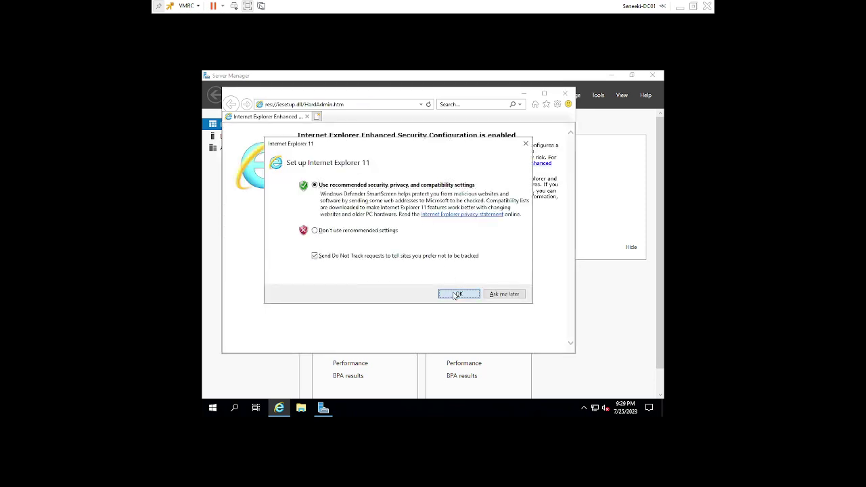
pyautogui.click(448, 104)
pyautogui.write('ms')
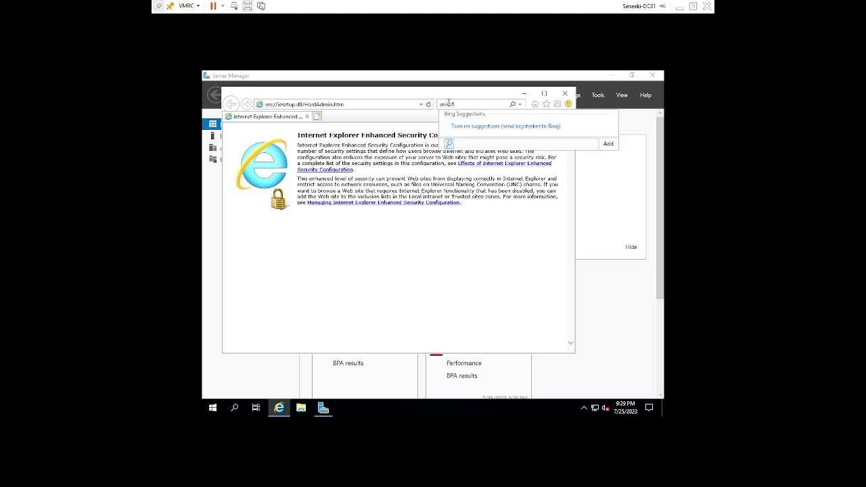
pyautogui.write('ft edge')
pyautogui.press('Return')
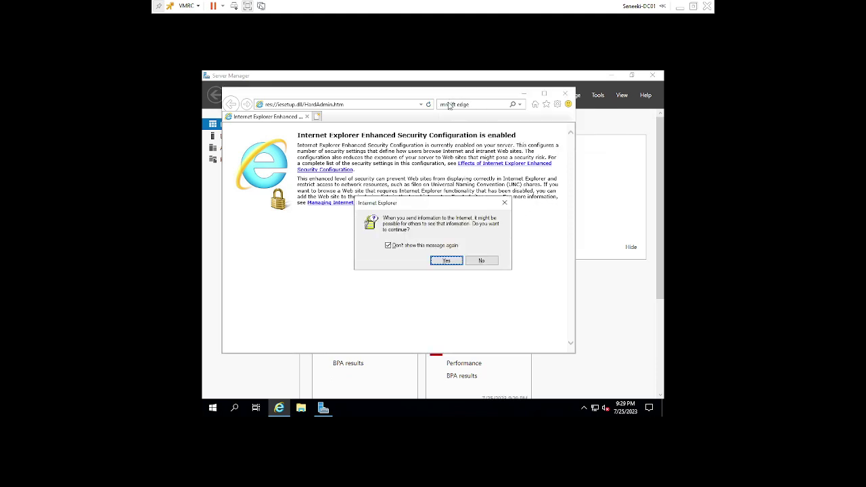
pyautogui.click(444, 261)
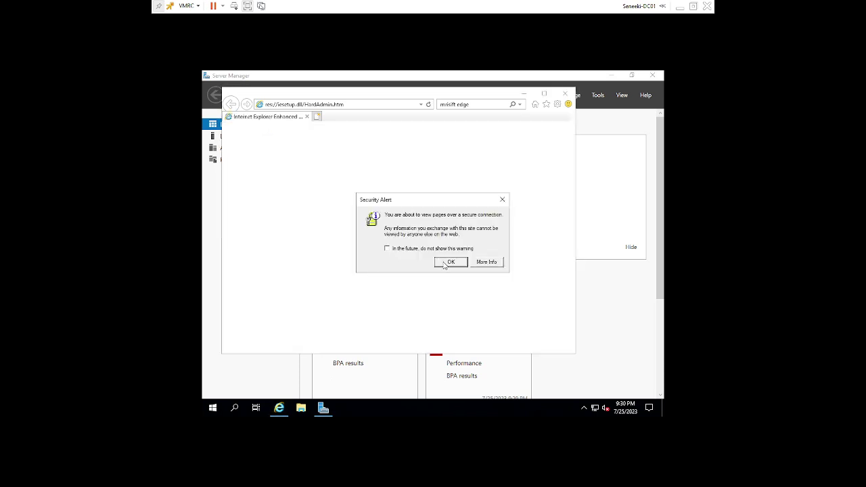
pyautogui.click(451, 262)
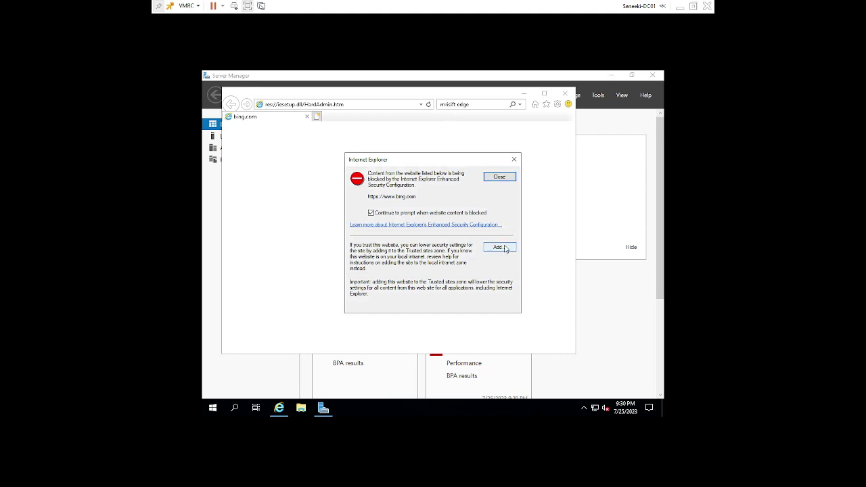
pyautogui.click(503, 247)
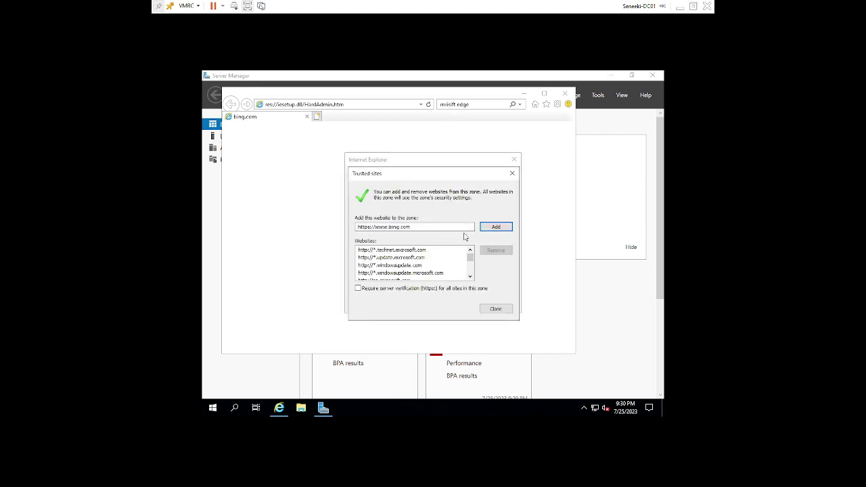
pyautogui.click(497, 229)
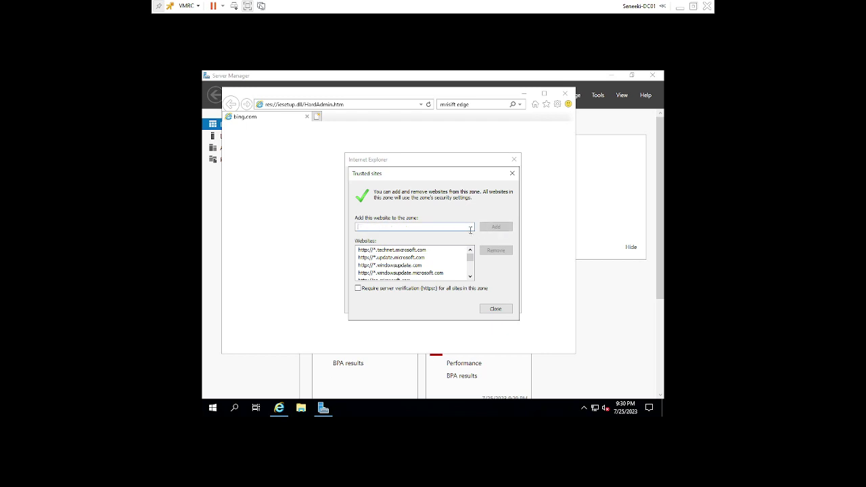
pyautogui.click(496, 309)
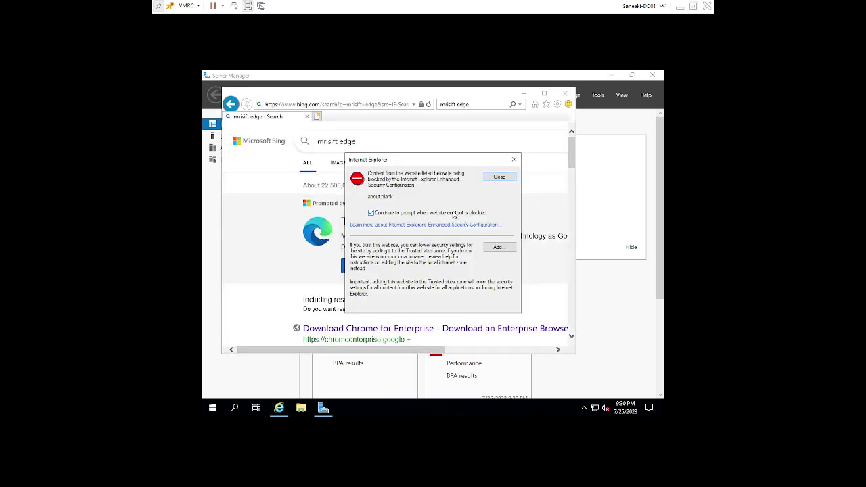
pyautogui.click(498, 247)
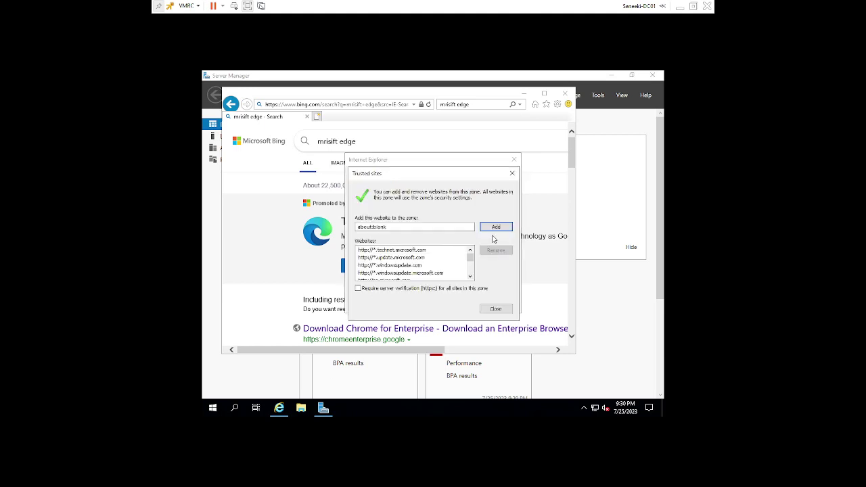
pyautogui.click(497, 229)
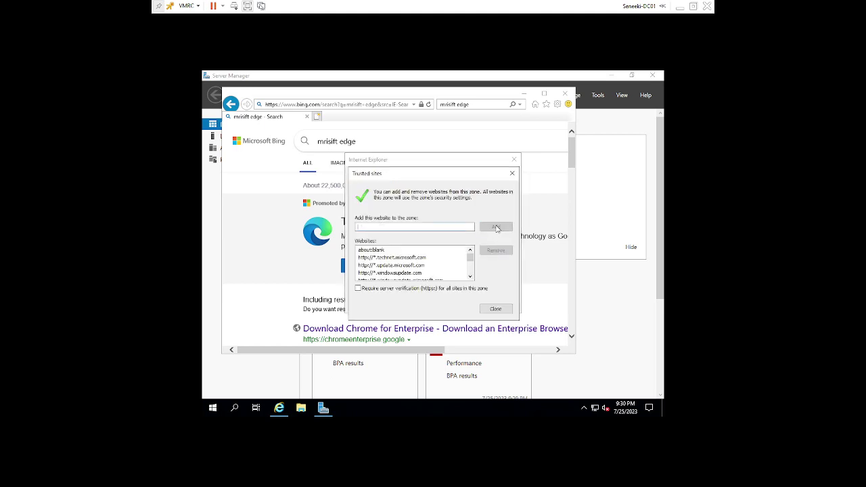
pyautogui.click(496, 309)
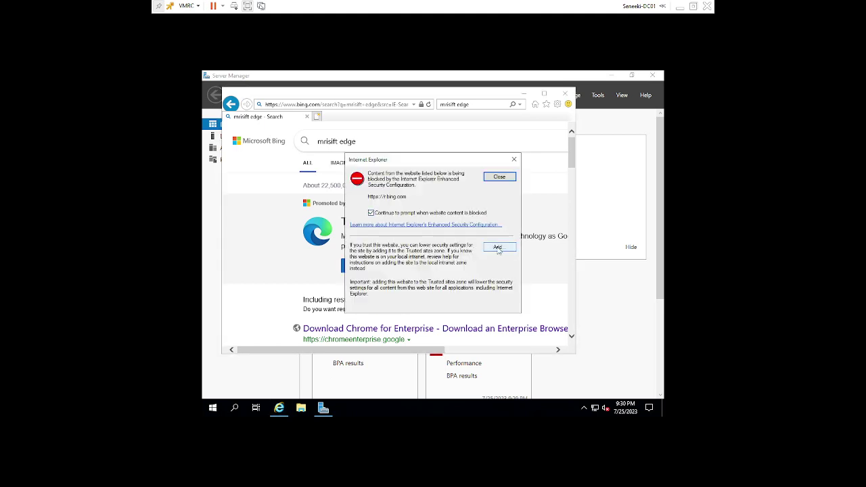
pyautogui.click(498, 248)
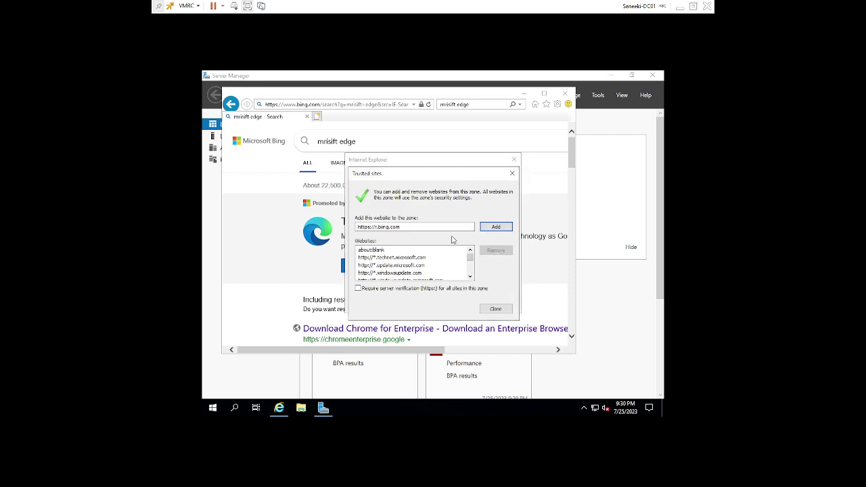
pyautogui.click(496, 227)
pyautogui.click(504, 308)
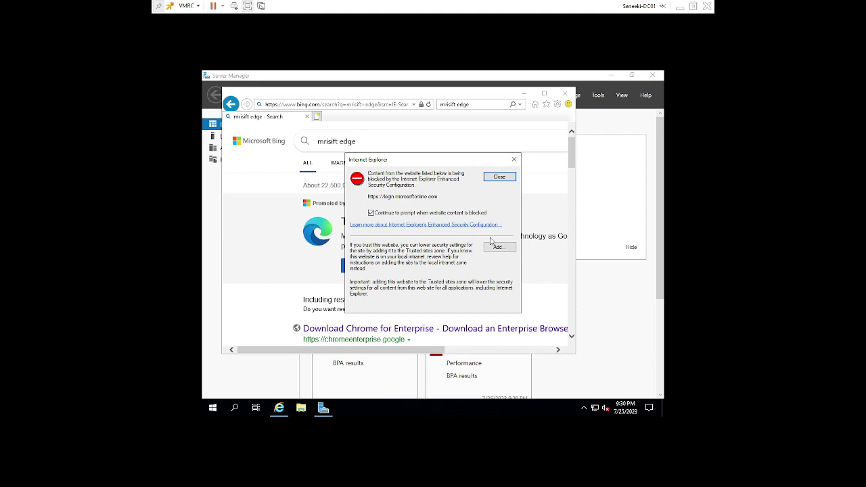
pyautogui.click(505, 248)
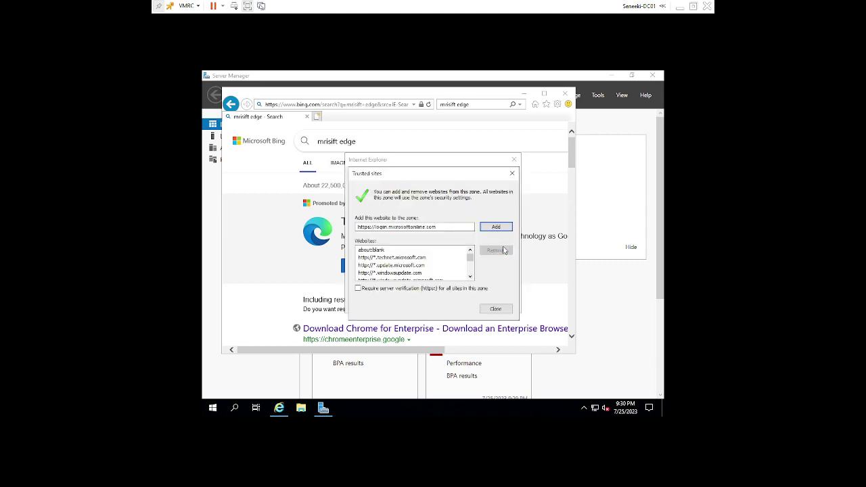
pyautogui.click(494, 229)
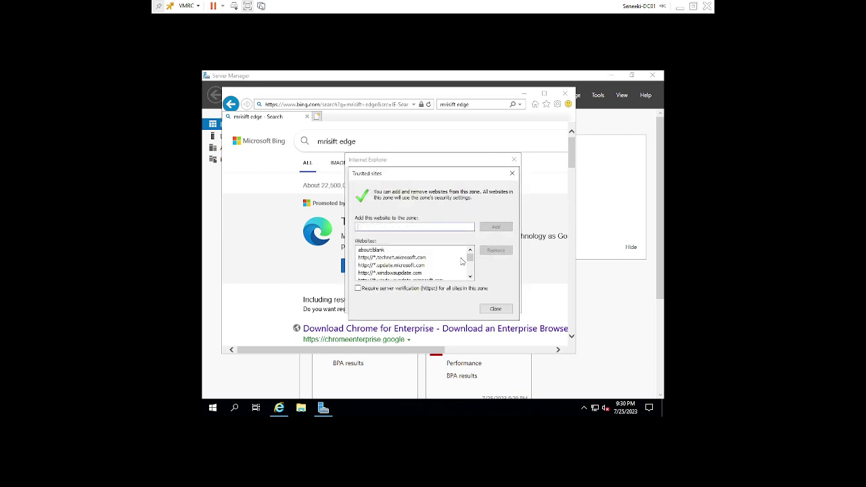
pyautogui.click(495, 309)
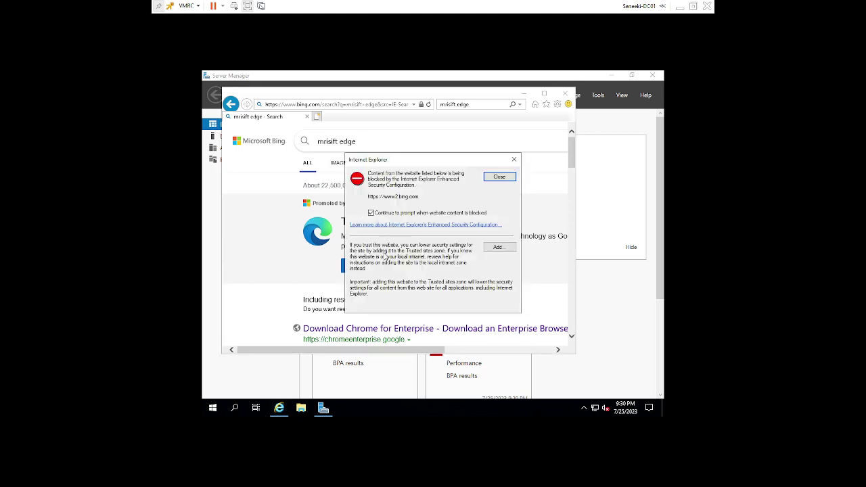
pyautogui.click(498, 247)
pyautogui.click(495, 308)
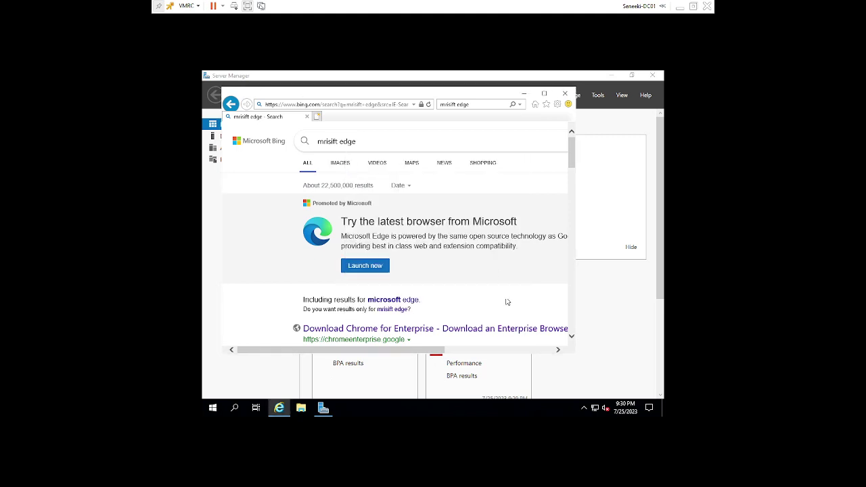
pyautogui.click(388, 267)
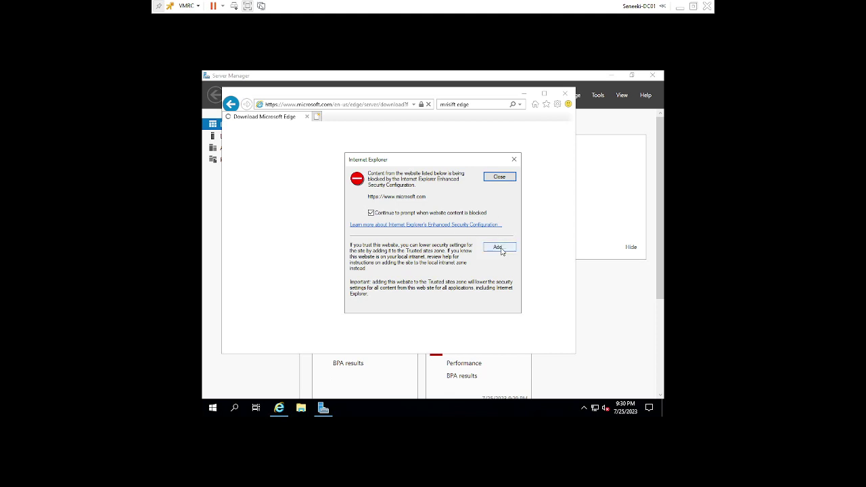
pyautogui.click(499, 248)
pyautogui.click(495, 229)
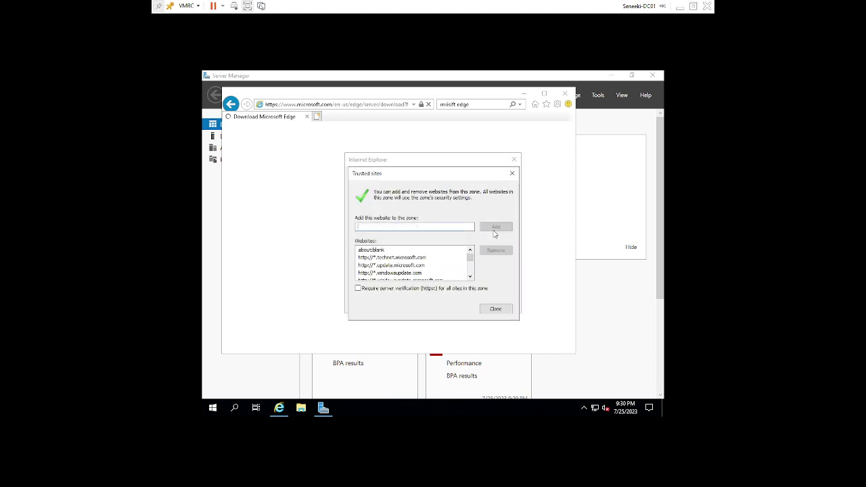
pyautogui.click(494, 309)
pyautogui.click(498, 247)
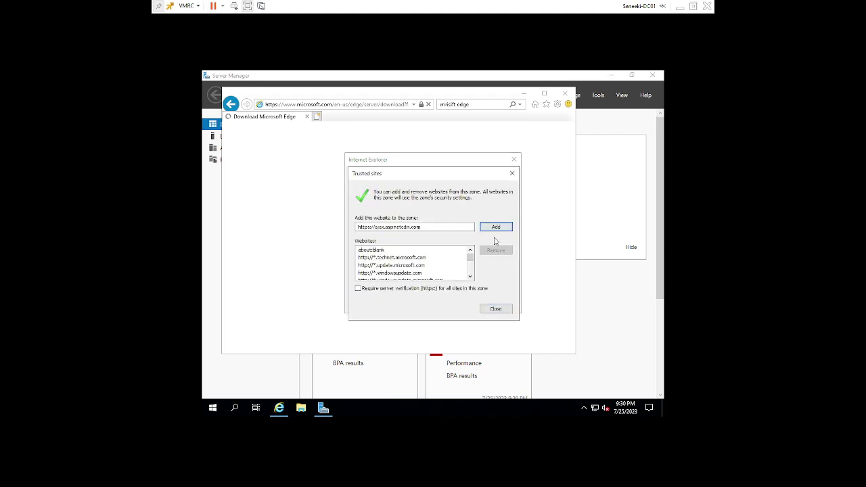
pyautogui.click(493, 230)
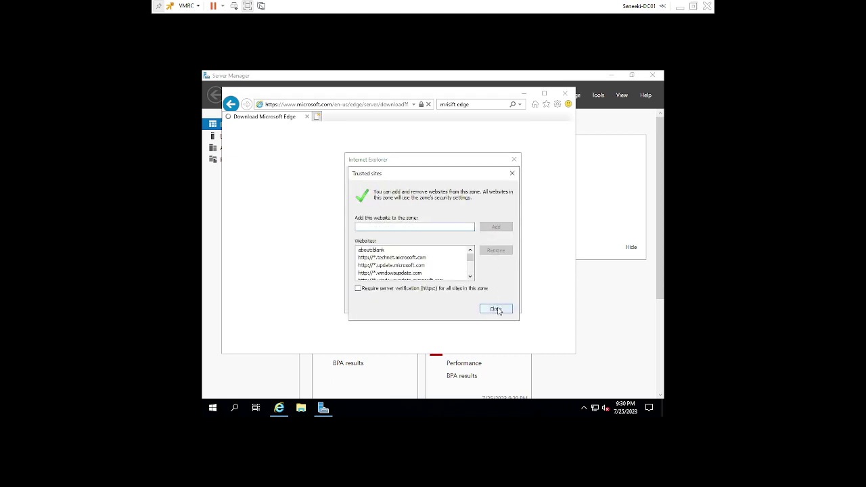
pyautogui.click(496, 309)
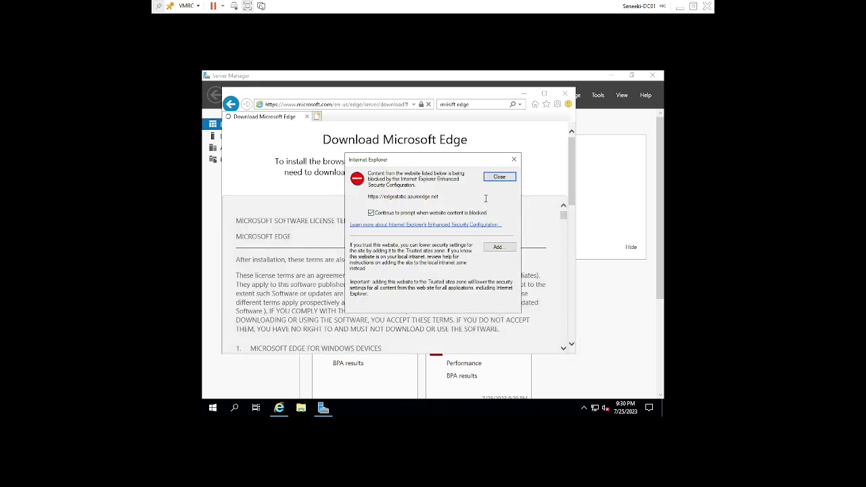
pyautogui.click(501, 248)
pyautogui.click(495, 228)
# Step: Scroll through the Edge licence terms and choose Accept and download
pyautogui.click(495, 308)
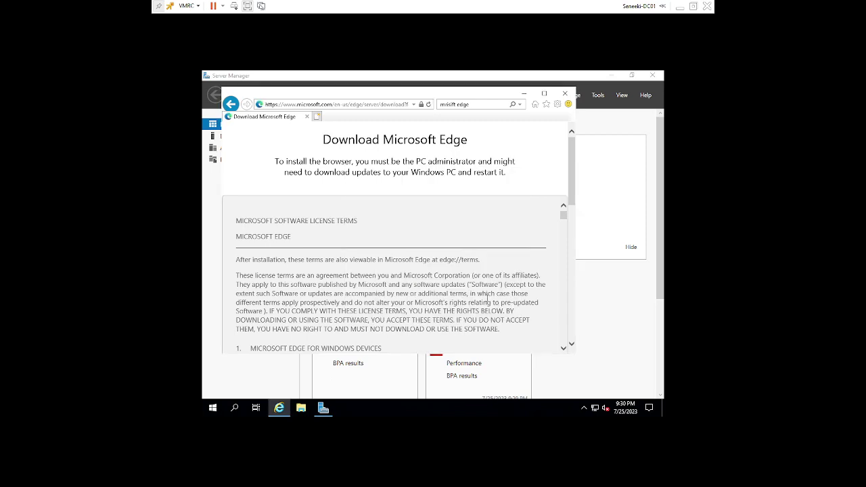
pyautogui.scroll(-8, 443, 215)
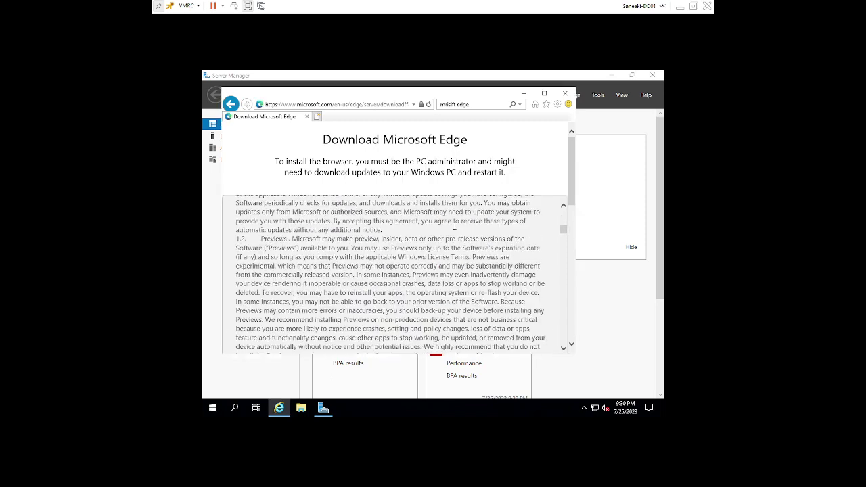
pyautogui.scroll(-10, 455, 228)
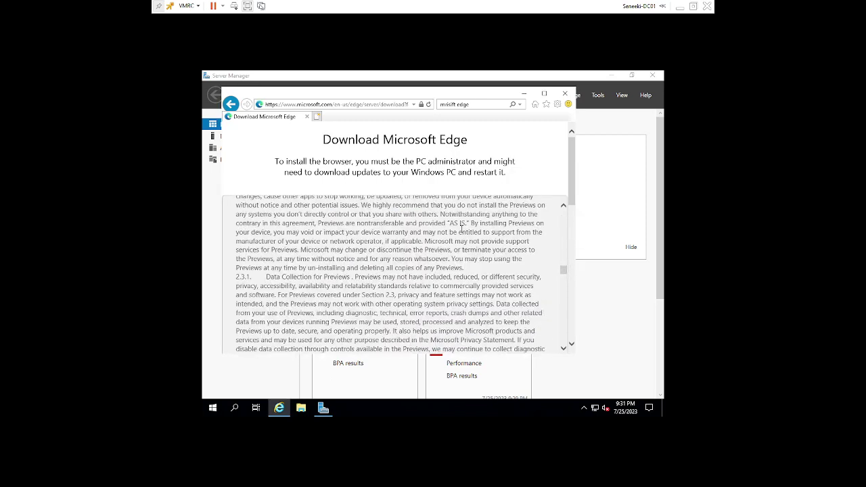
pyautogui.scroll(-12, 463, 230)
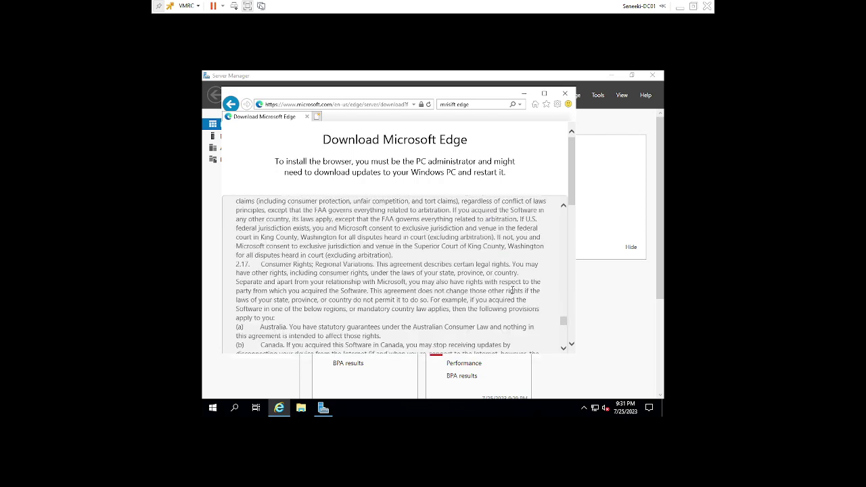
pyautogui.scroll(-8, 514, 291)
pyautogui.scroll(3, 514, 295)
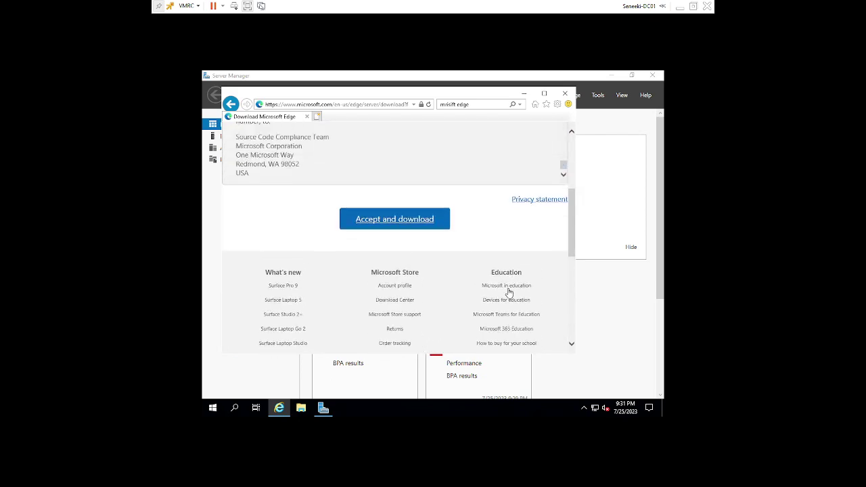
pyautogui.click(428, 229)
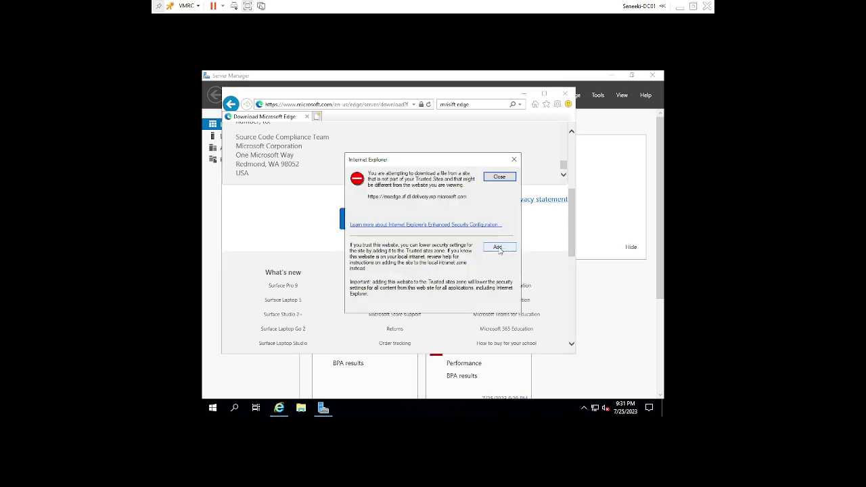
# Step: Add the Edge download server to Trusted sites
pyautogui.click(500, 247)
pyautogui.click(497, 228)
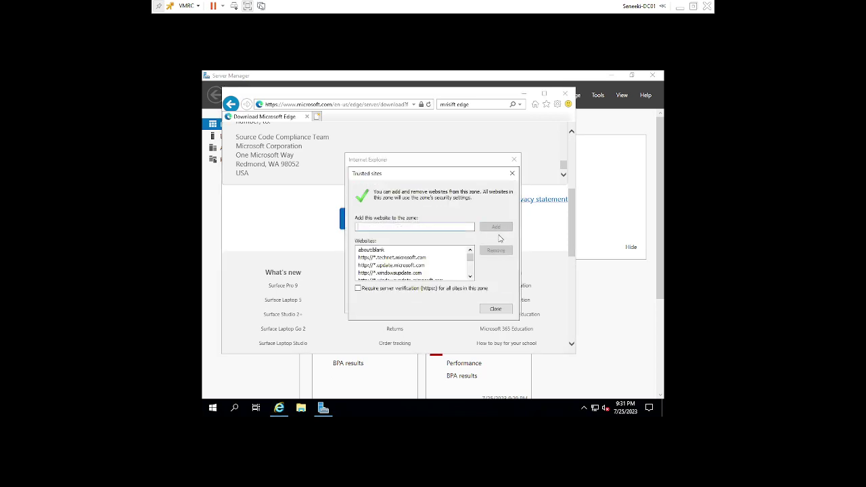
pyautogui.click(499, 308)
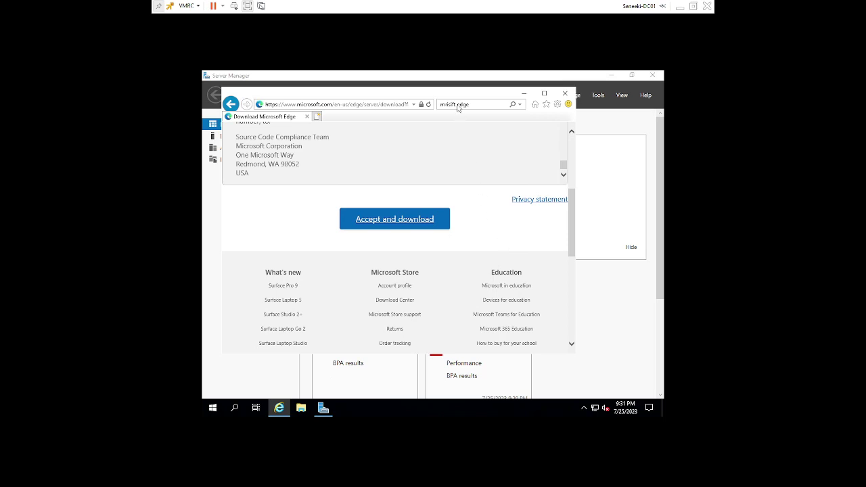
# Step: Save and run the Edge installer, then close Internet Explorer and minimize the installer
pyautogui.click(425, 218)
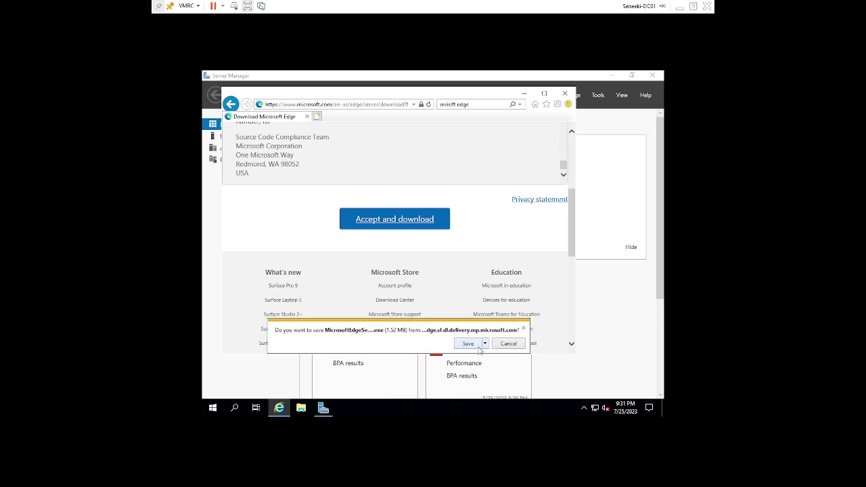
pyautogui.click(485, 344)
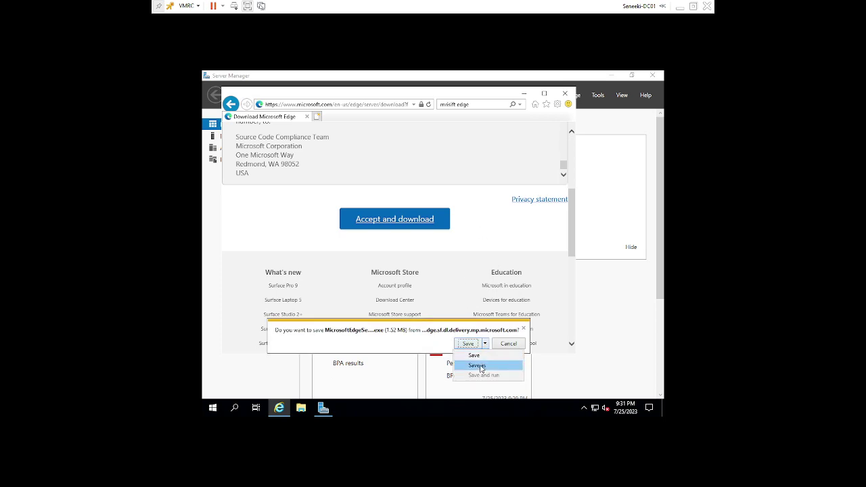
pyautogui.click(480, 356)
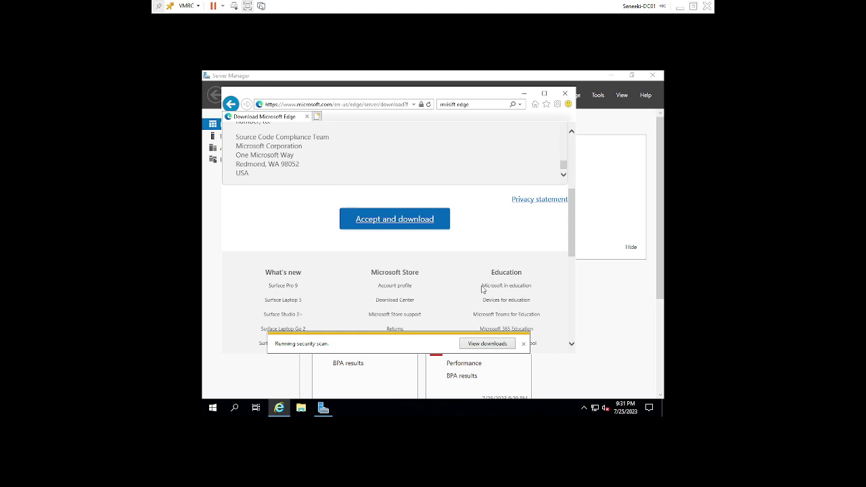
pyautogui.click(405, 343)
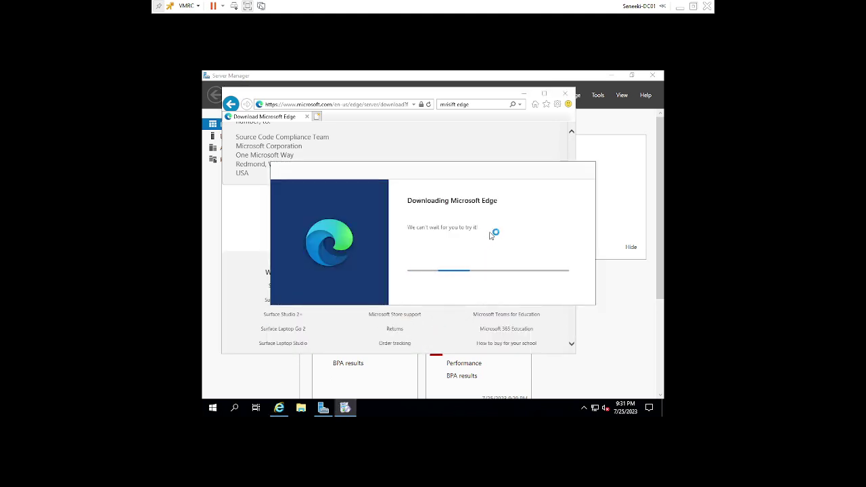
pyautogui.click(564, 93)
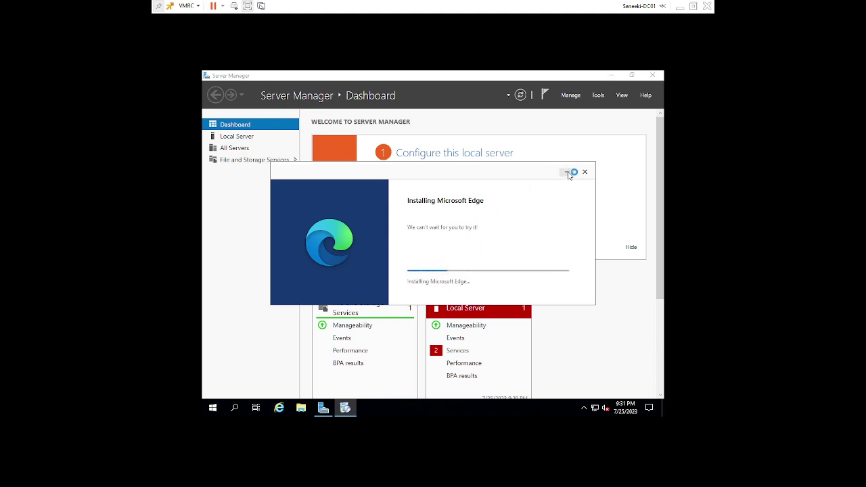
pyautogui.click(567, 173)
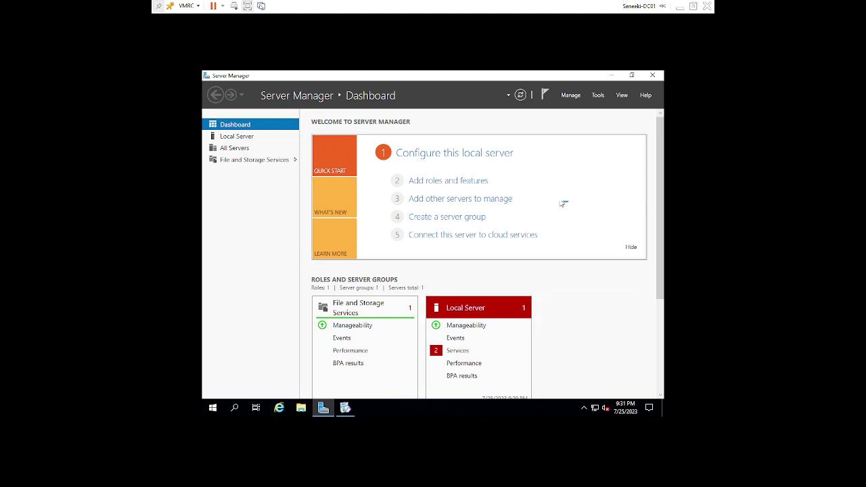
# Step: Change the screen resolution to 1920 × 1080 from the desktop's Display settings and keep it
pyautogui.click(610, 75)
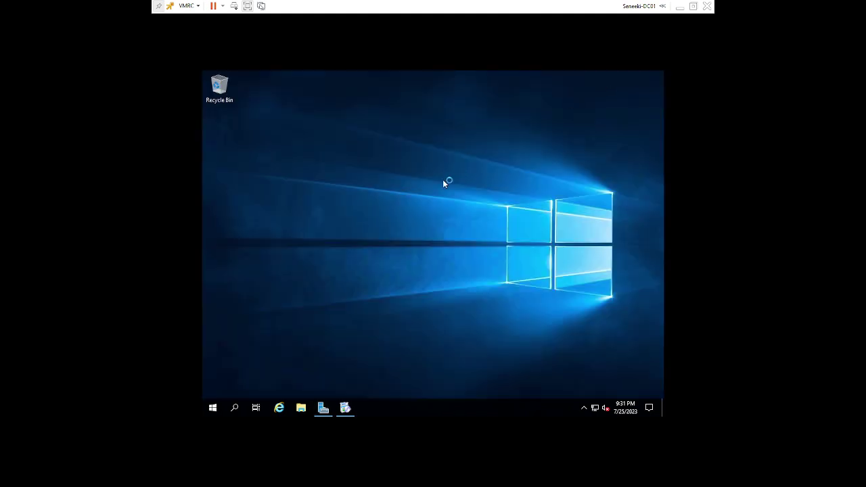
pyautogui.rightClick(443, 181)
pyautogui.click(469, 258)
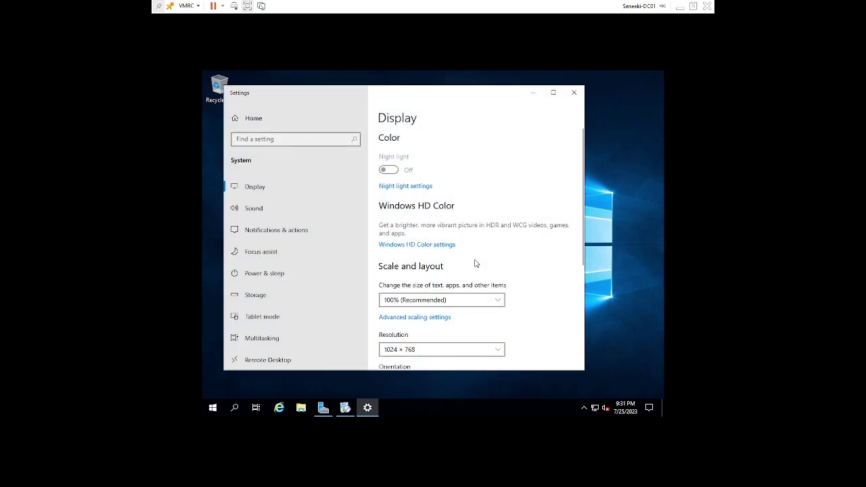
pyautogui.scroll(-1, 496, 307)
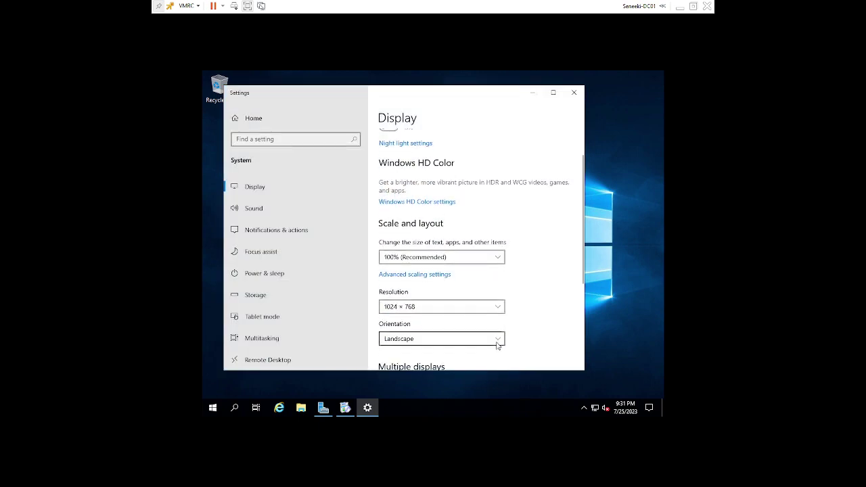
pyautogui.click(497, 307)
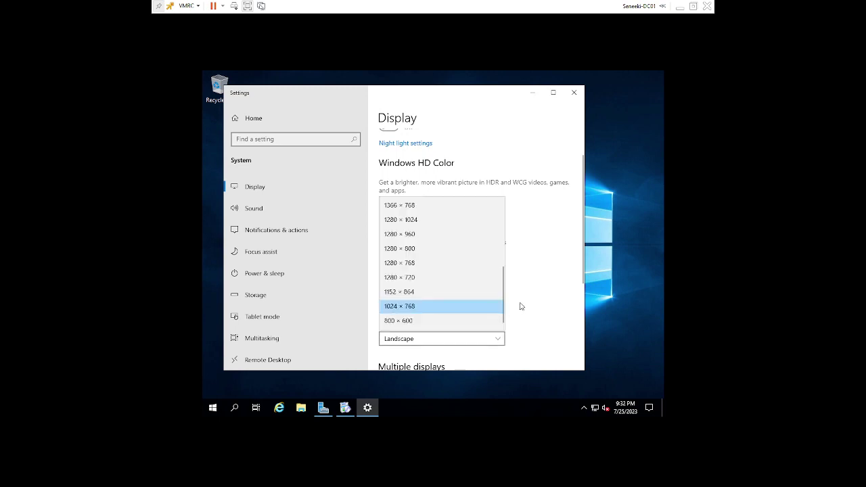
pyautogui.scroll(2, 484, 259)
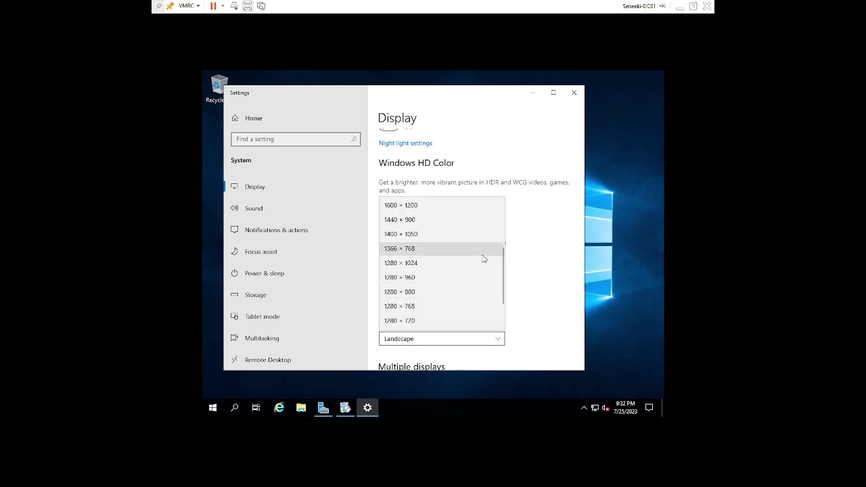
pyautogui.scroll(2, 484, 259)
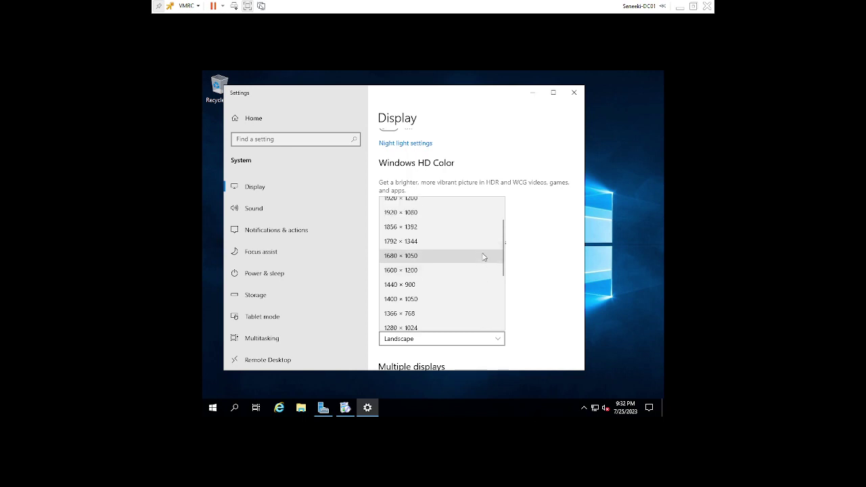
pyautogui.click(449, 214)
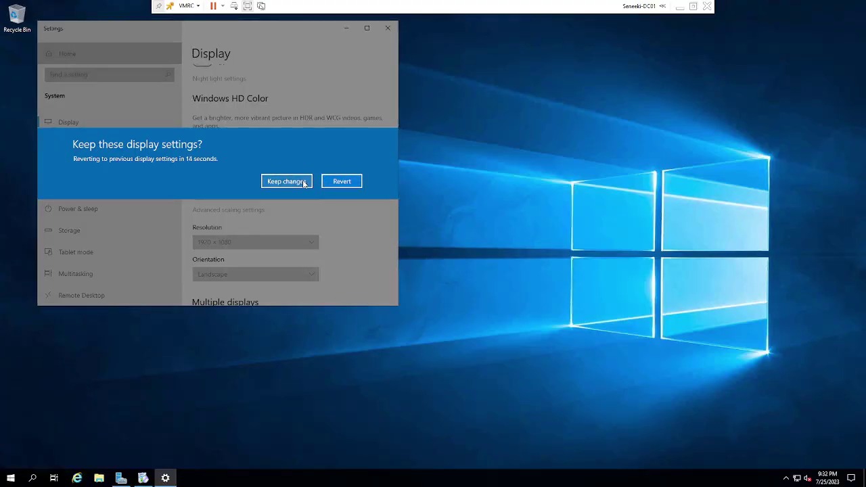
pyautogui.click(302, 181)
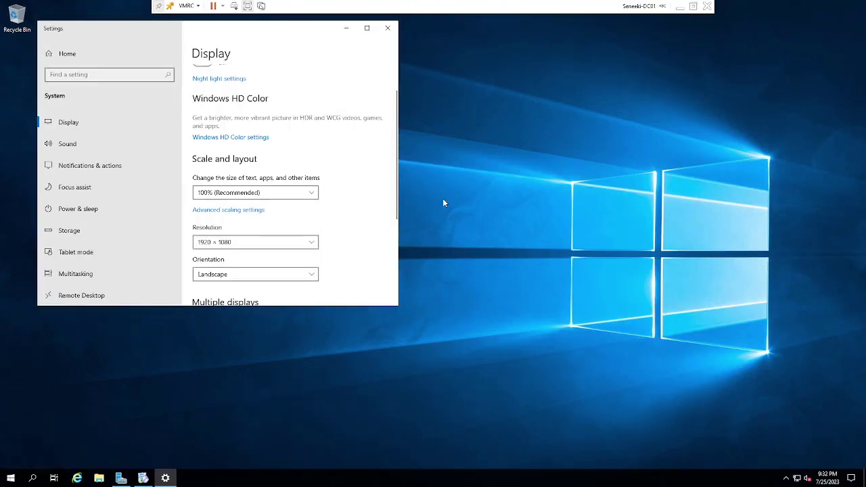
pyautogui.click(349, 31)
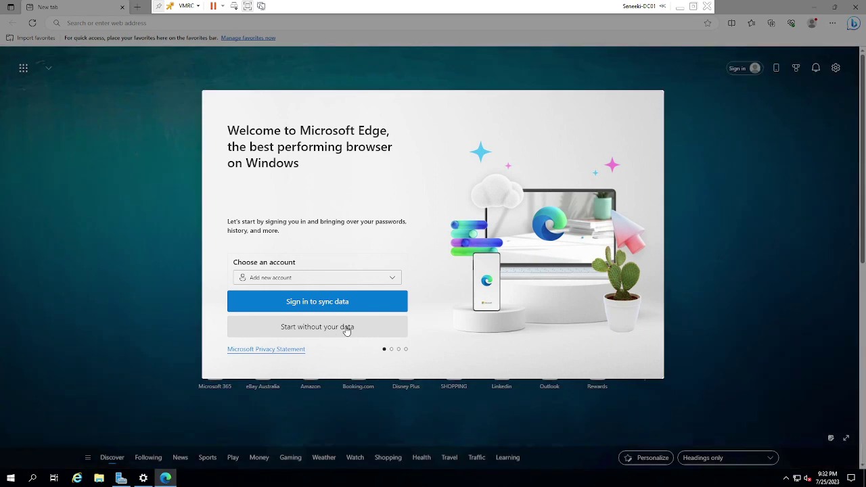
# Step: Start Edge without your data, skipping the Google browsing-data import
pyautogui.click(347, 328)
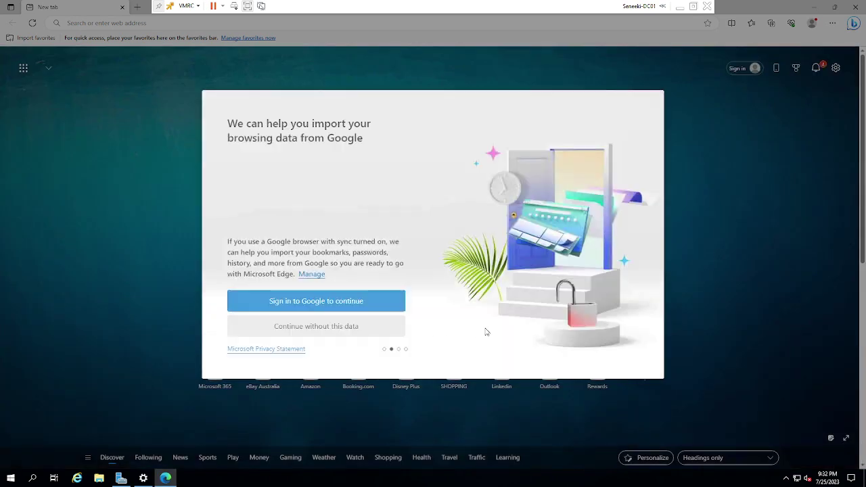
pyautogui.click(383, 333)
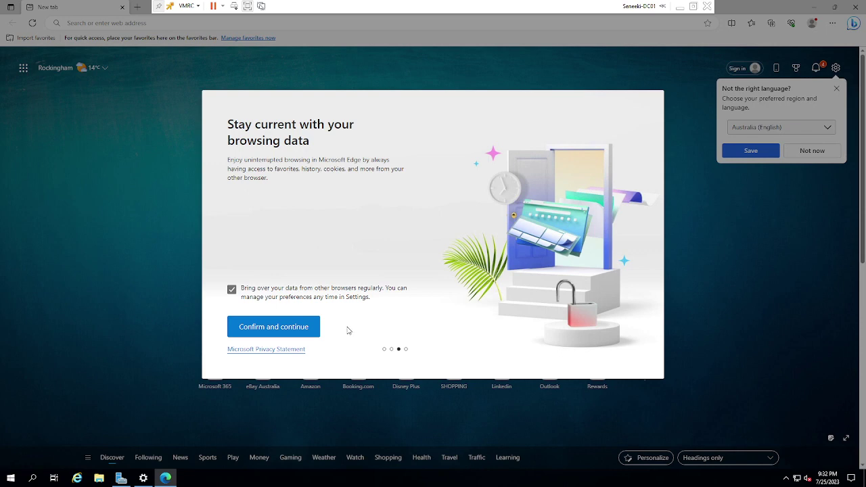
pyautogui.click(301, 328)
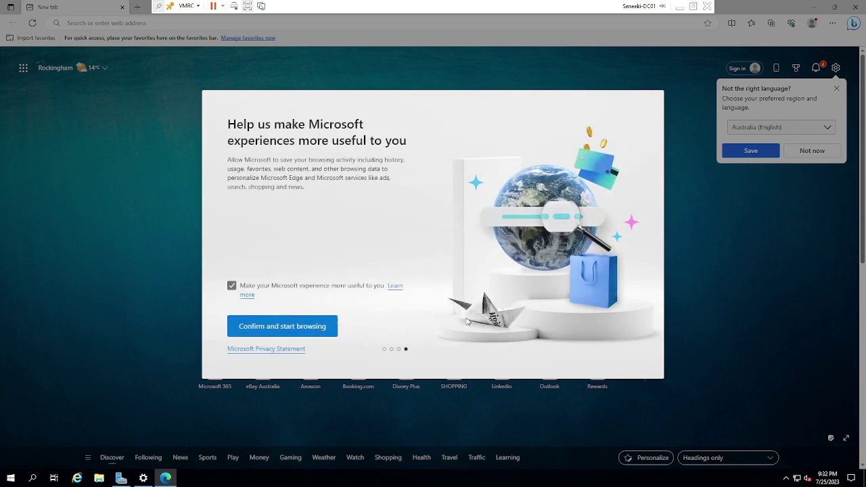
pyautogui.click(326, 330)
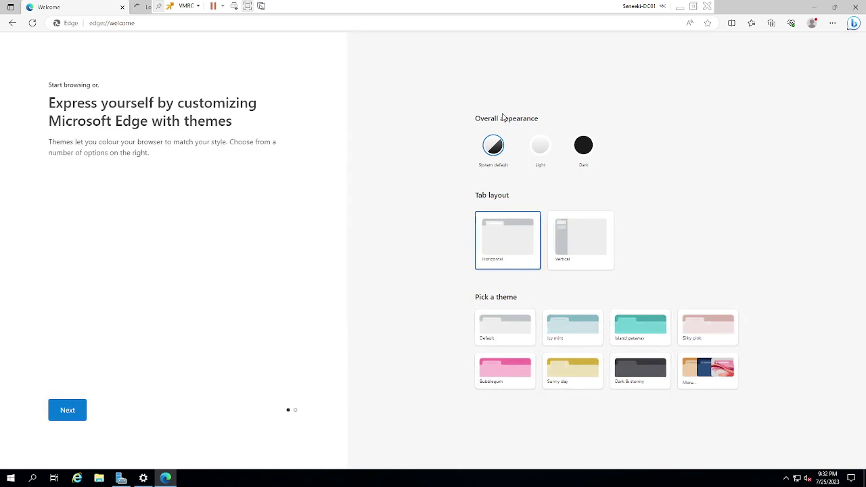
# Step: Choose the Dark appearance, finish the welcome setup, and close Edge
pyautogui.click(582, 145)
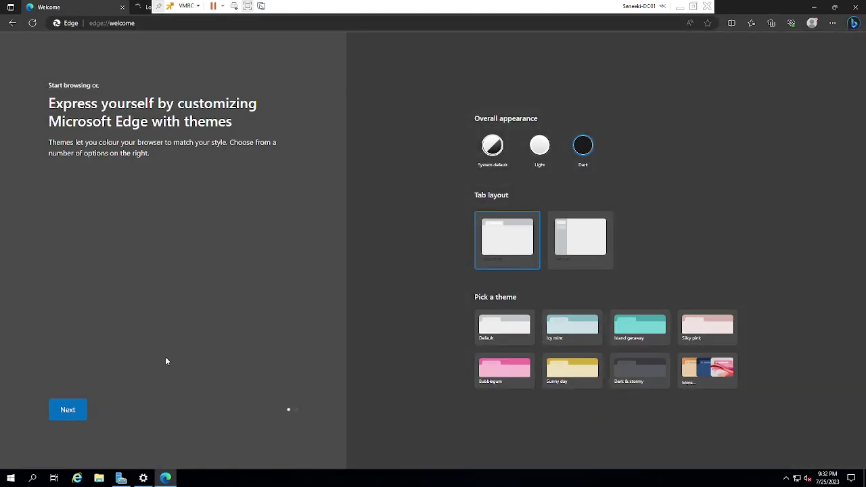
pyautogui.click(69, 409)
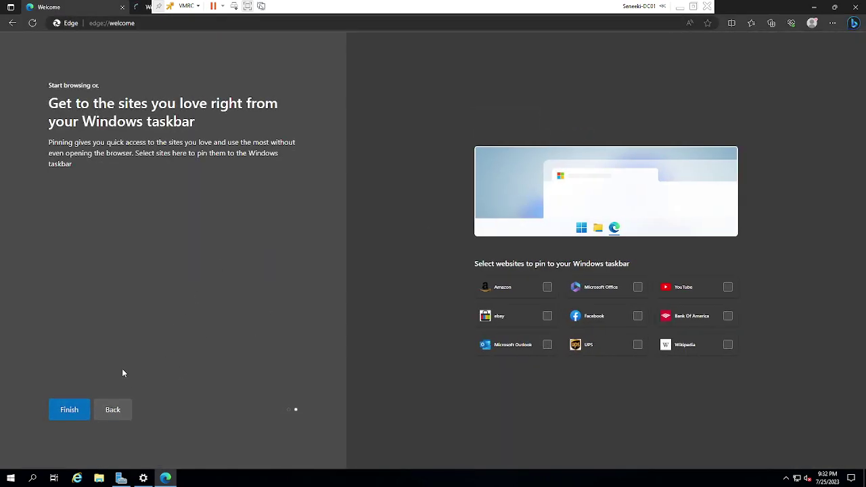
pyautogui.click(87, 410)
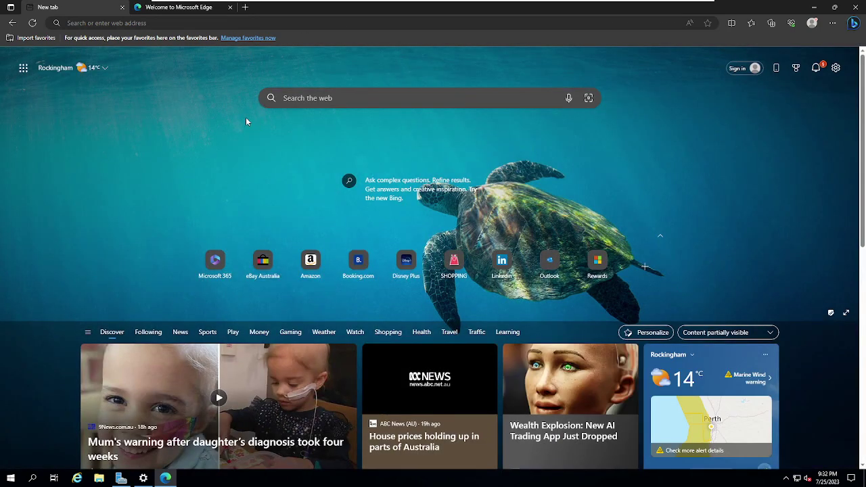
pyautogui.click(123, 8)
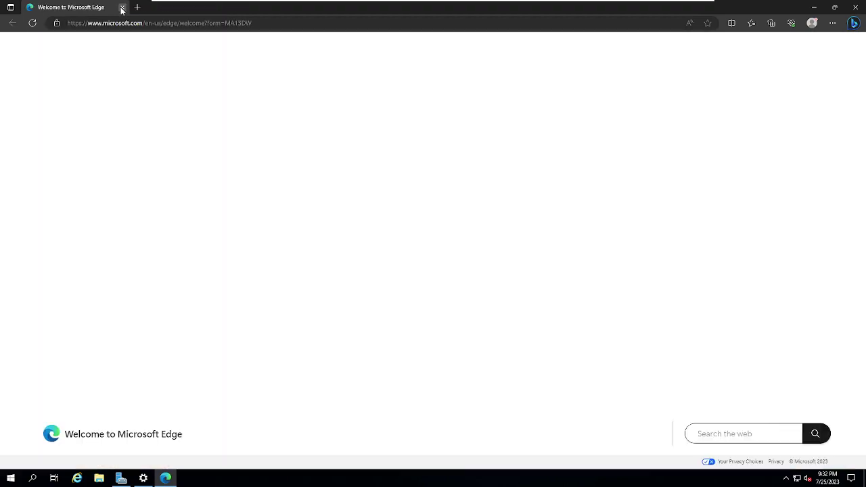
pyautogui.click(861, 8)
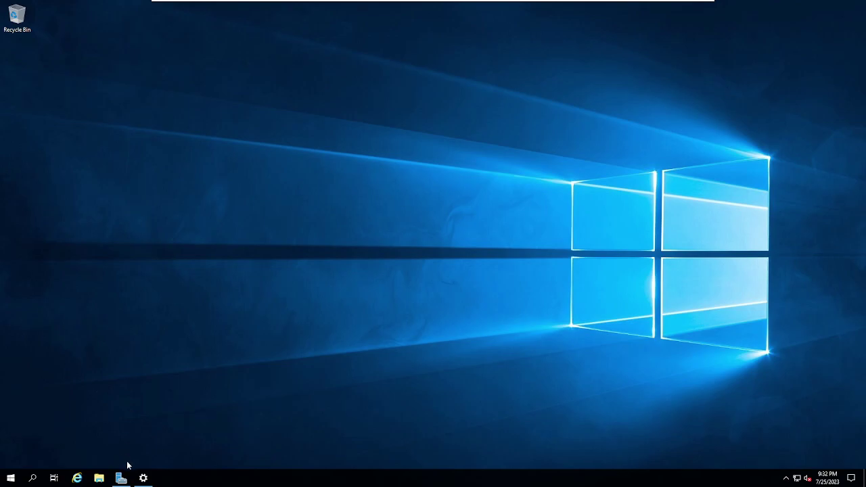
# Step: Restore the Server Manager dashboard, check the two flagged Local Server services, and open the Start quick menu
pyautogui.click(122, 476)
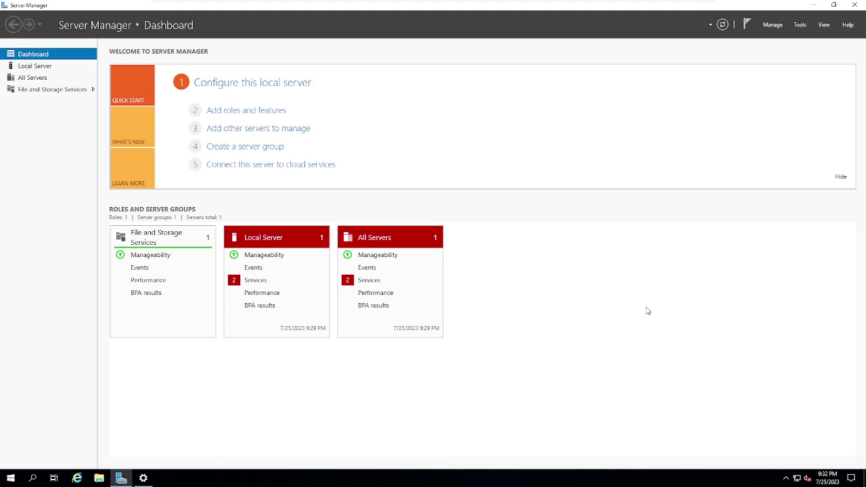
pyautogui.click(264, 282)
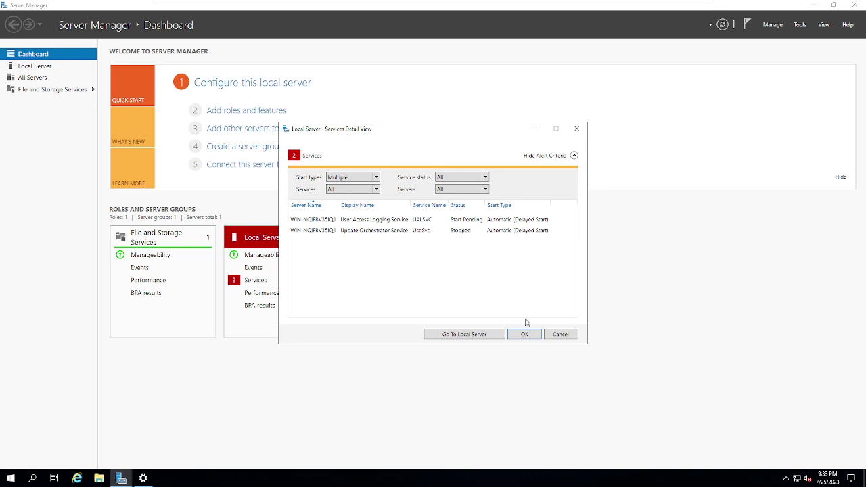
pyautogui.click(561, 334)
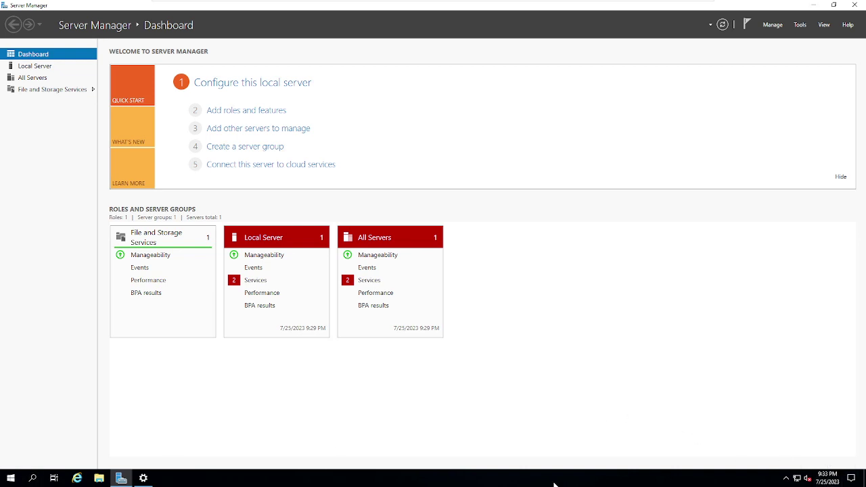
pyautogui.rightClick(11, 478)
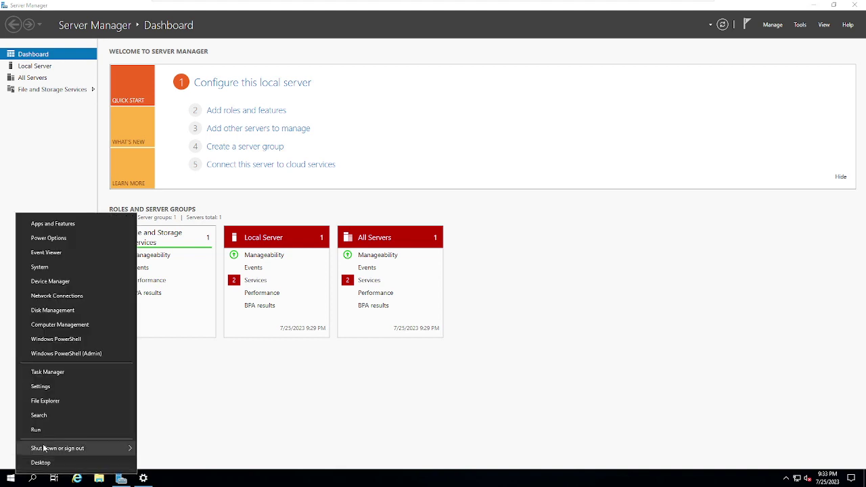
# Step: In an admin PowerShell, run get-help set-timezone and answer y to download updated help
pyautogui.click(102, 353)
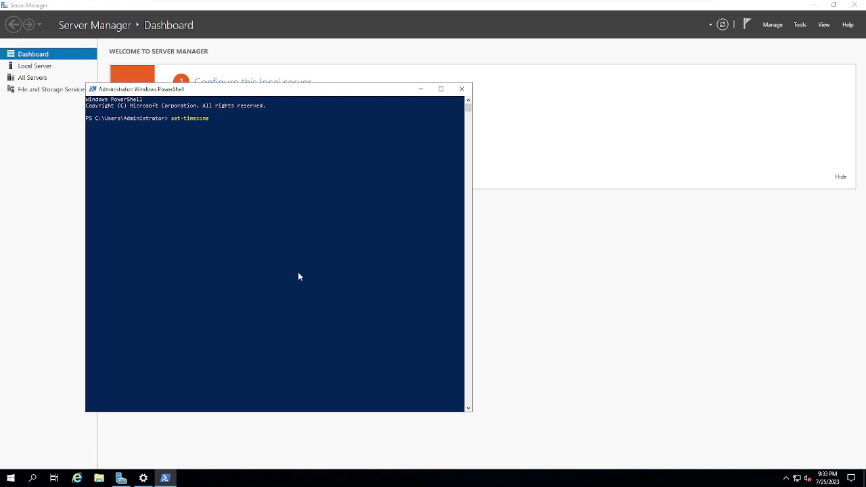
pyautogui.press('BackSpace')
pyautogui.press('BackSpace')
pyautogui.press('BackSpace')
pyautogui.press('BackSpace')
pyautogui.press('BackSpace')
pyautogui.press('BackSpace')
pyautogui.press('BackSpace')
pyautogui.press('Return')
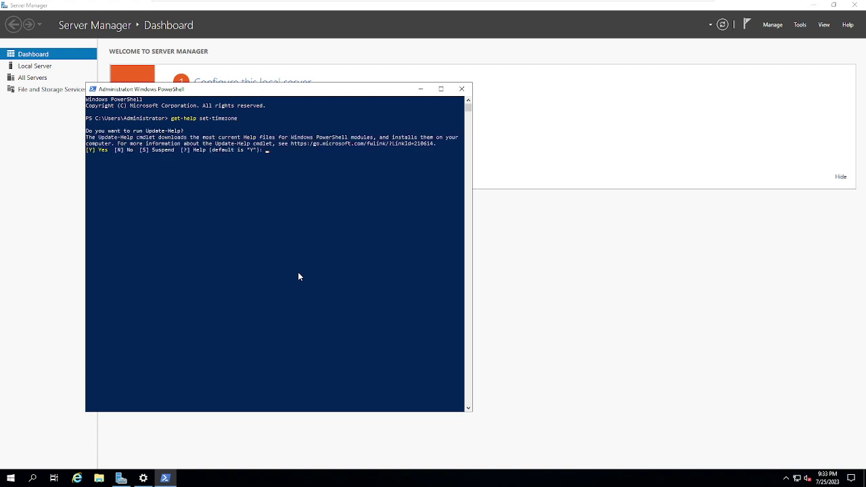
pyautogui.write('y')
pyautogui.press('Return')
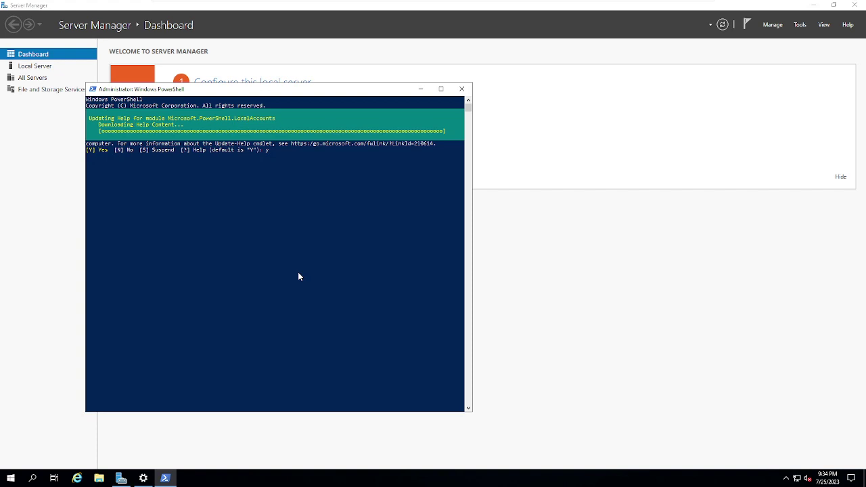
pyautogui.moveTo(357, 5)
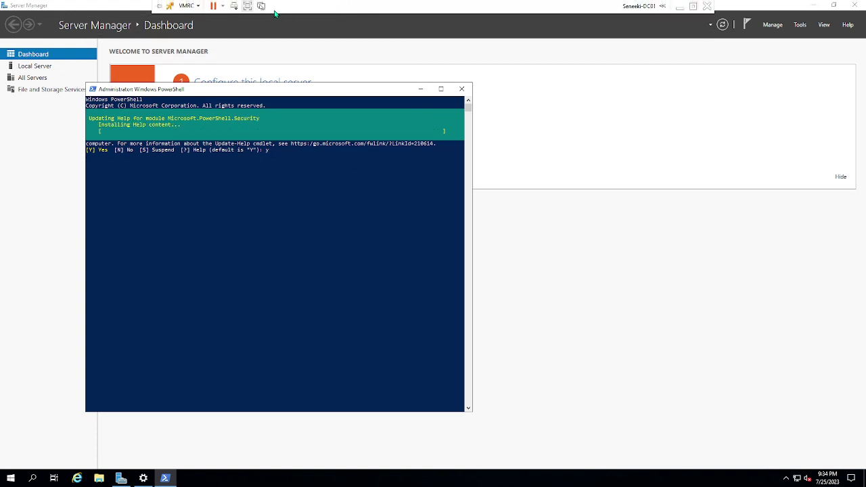
# Step: Choose Install VMware Tools from the VMRC menu and connect the installer disc
pyautogui.click(199, 7)
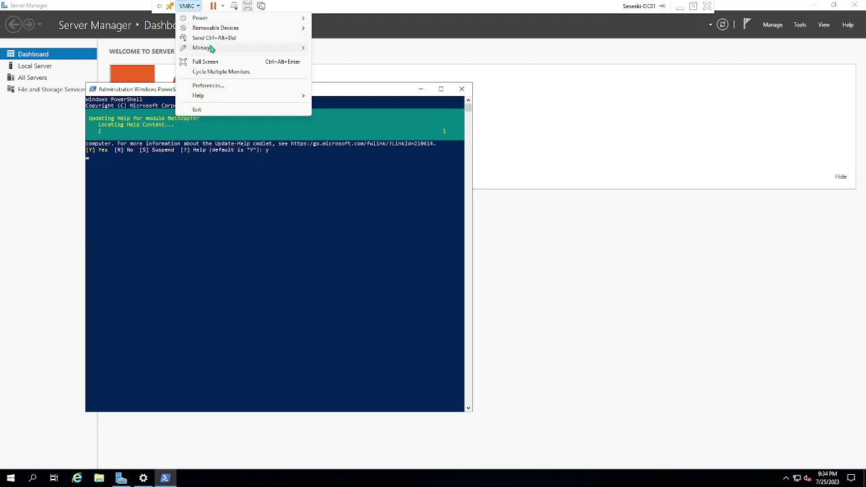
pyautogui.moveTo(236, 50)
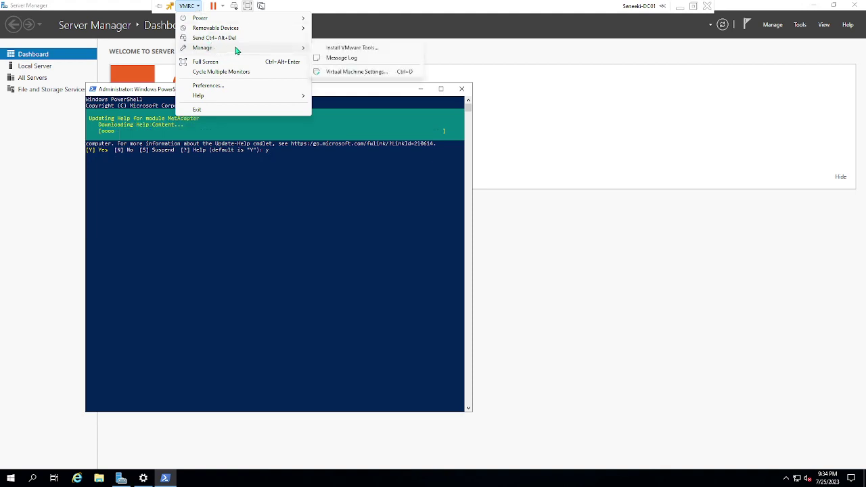
pyautogui.click(342, 49)
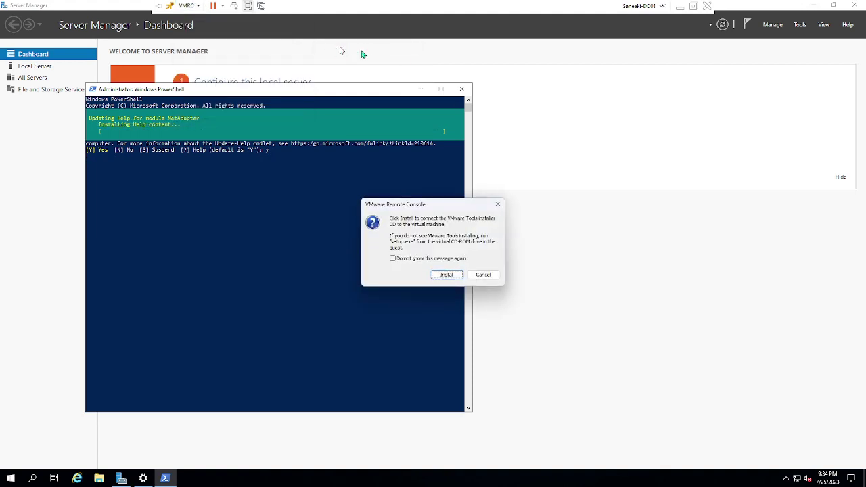
pyautogui.click(448, 274)
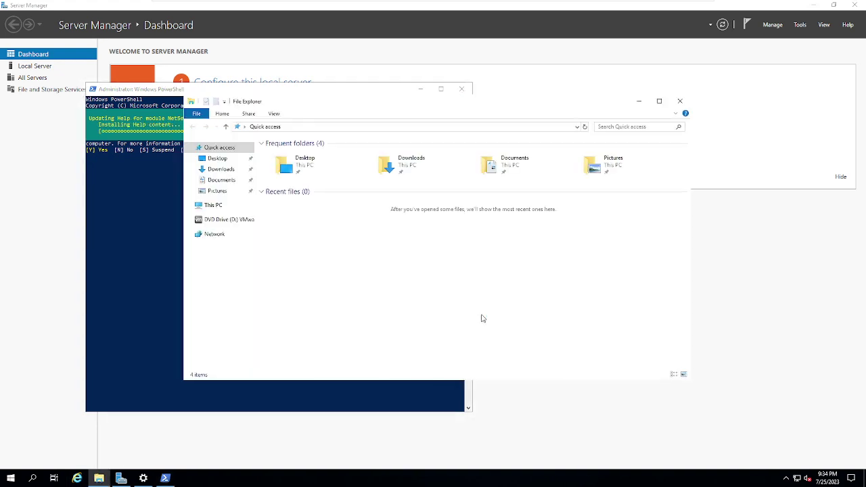
# Step: Open the VMware Tools disc on the D: drive and launch setup64
pyautogui.click(231, 222)
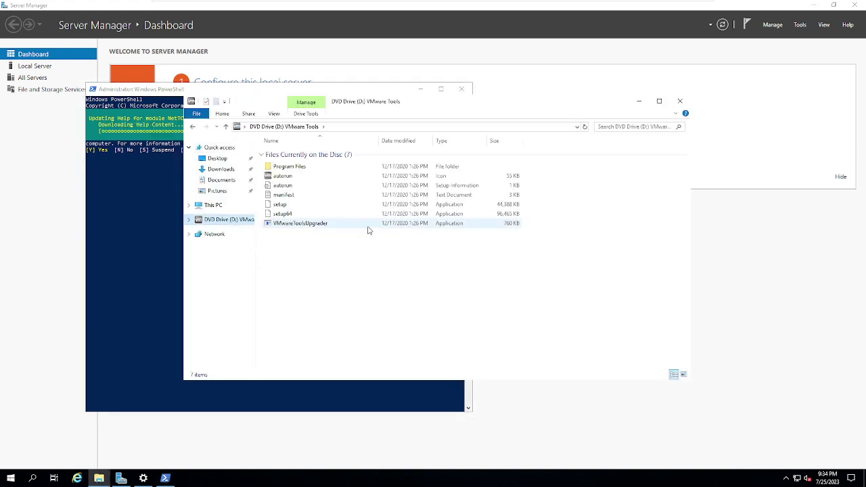
pyautogui.click(283, 176)
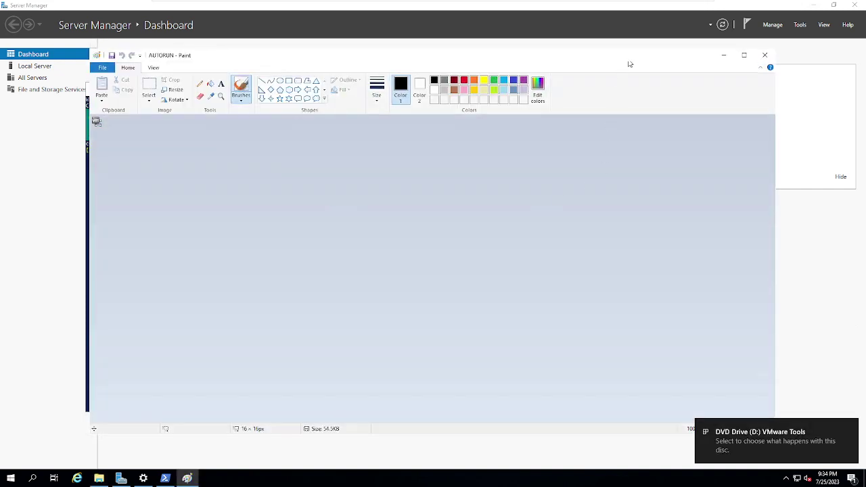
pyautogui.click(764, 56)
pyautogui.doubleClick(289, 214)
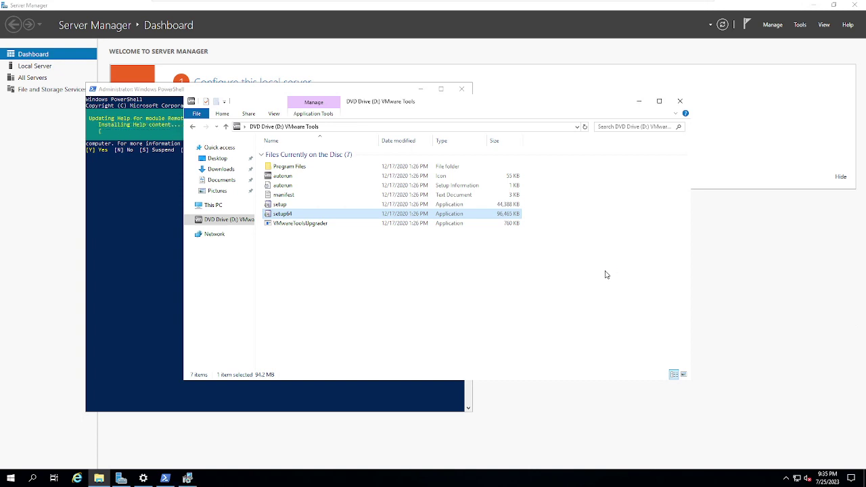
pyautogui.click(681, 101)
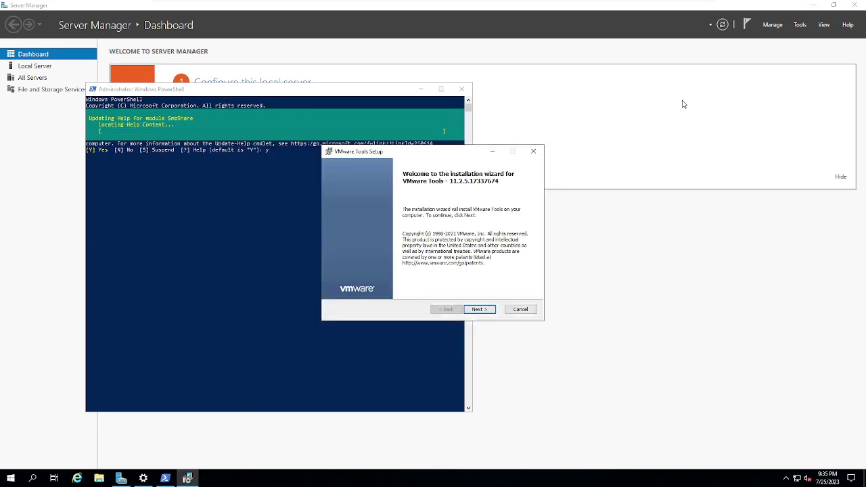
# Step: Install VMware Tools with the Typical setup, finish the wizard, and decline the restart
pyautogui.click(479, 310)
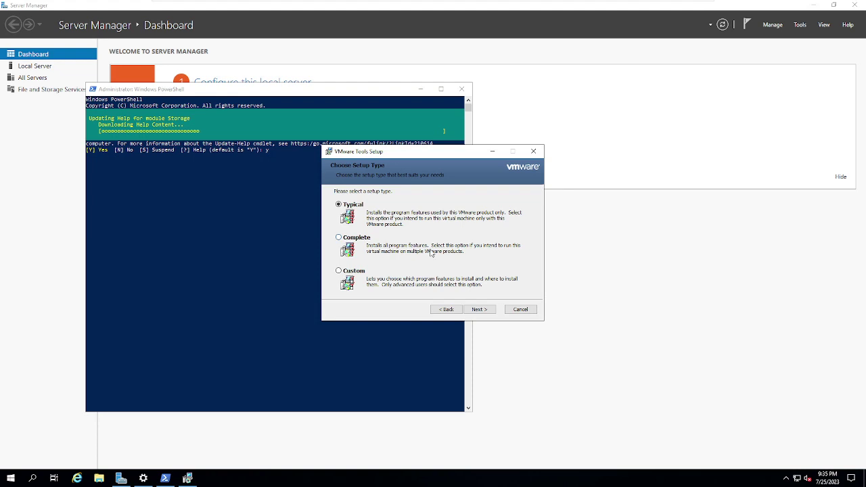
pyautogui.click(473, 309)
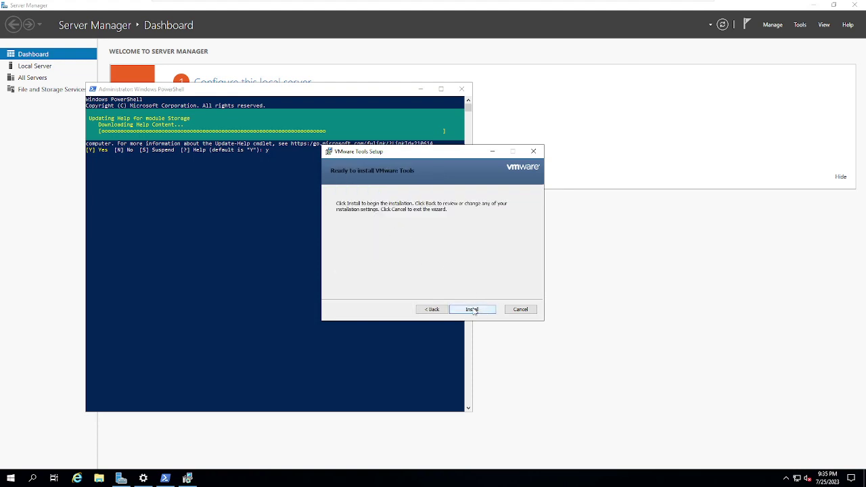
pyautogui.click(473, 309)
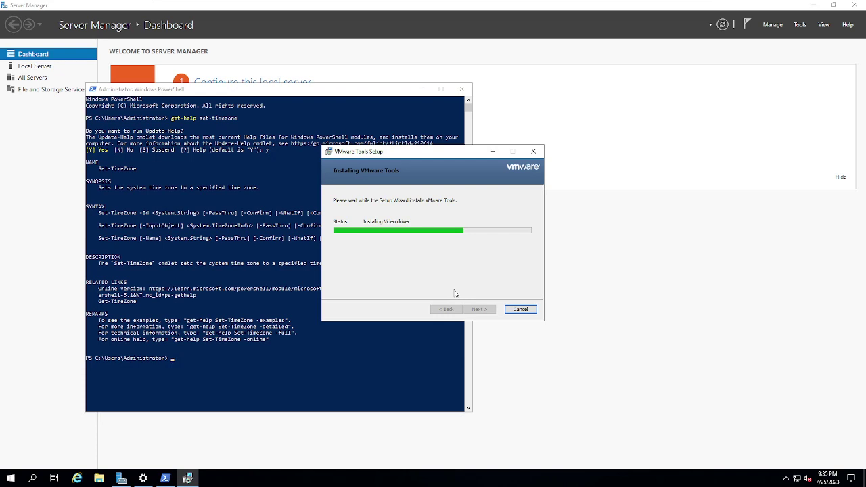
pyautogui.click(277, 362)
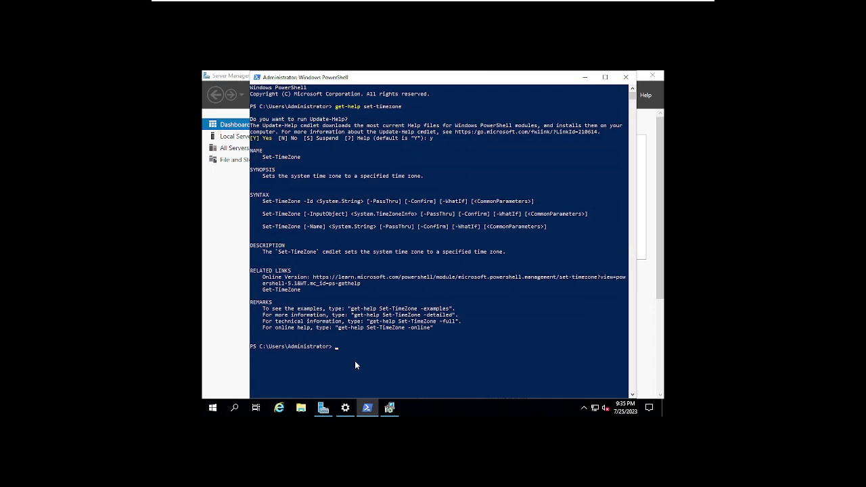
pyautogui.scroll(-4, 366, 362)
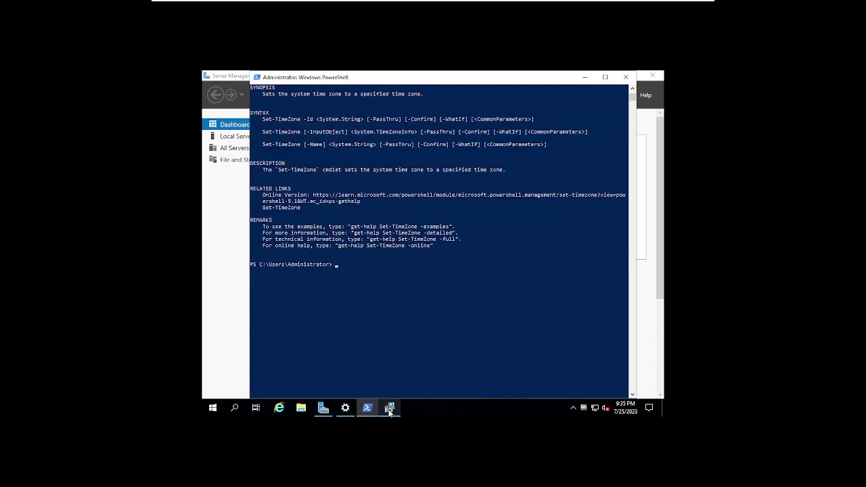
pyautogui.click(399, 290)
pyautogui.click(390, 407)
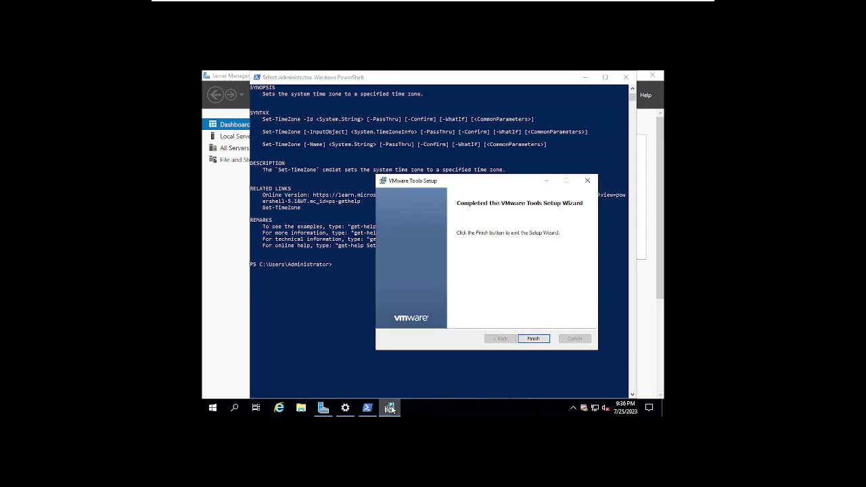
pyautogui.click(524, 340)
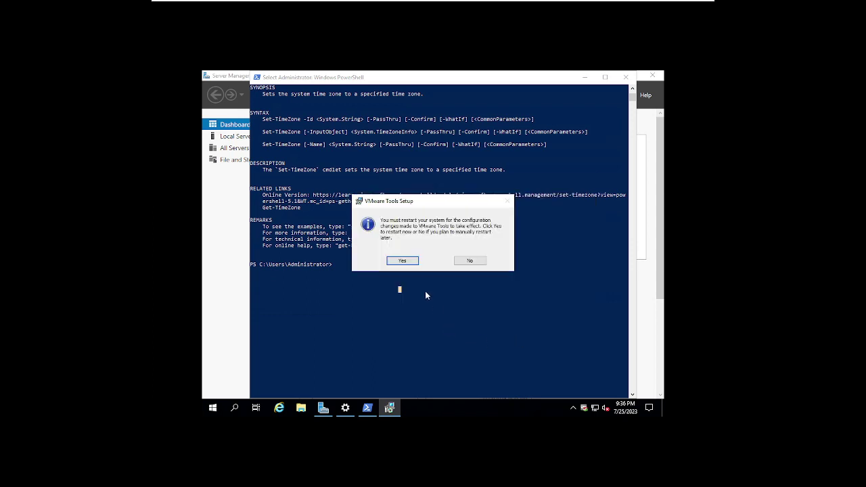
pyautogui.click(460, 261)
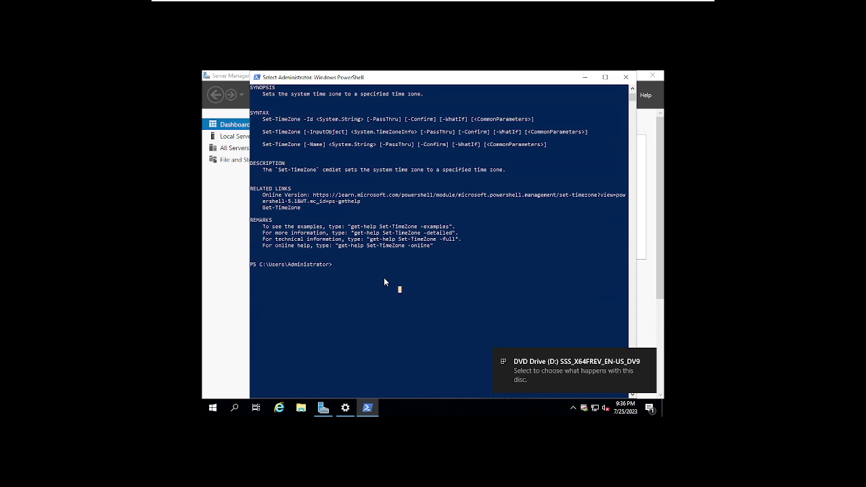
# Step: Run get-help set-timezone -examples and scroll through the usage examples
pyautogui.press('Up')
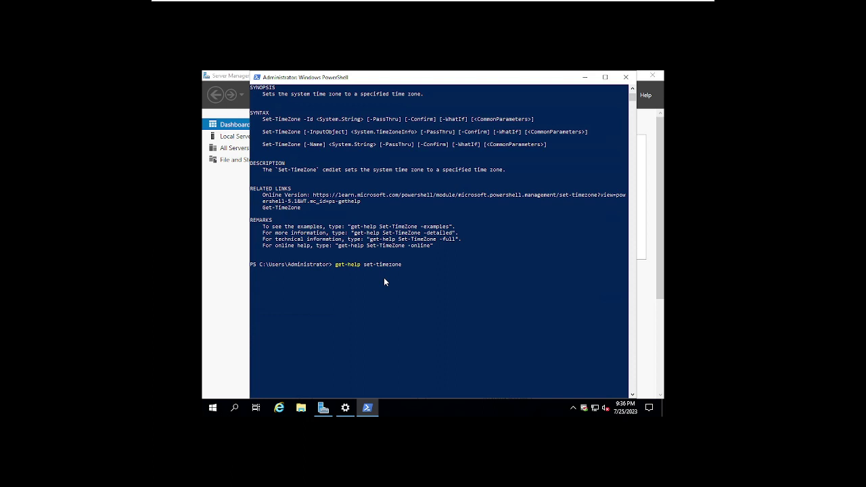
pyautogui.write('-examples')
pyautogui.press('Return')
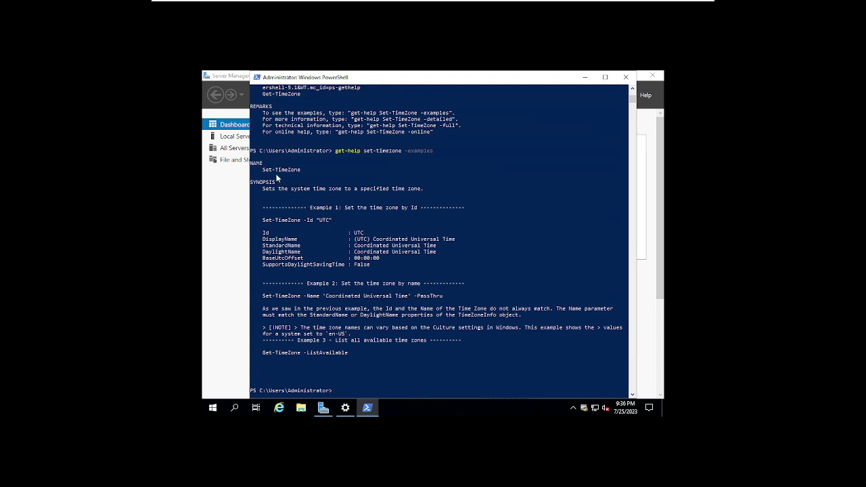
pyautogui.scroll(-3, 334, 299)
pyautogui.scroll(7, 365, 298)
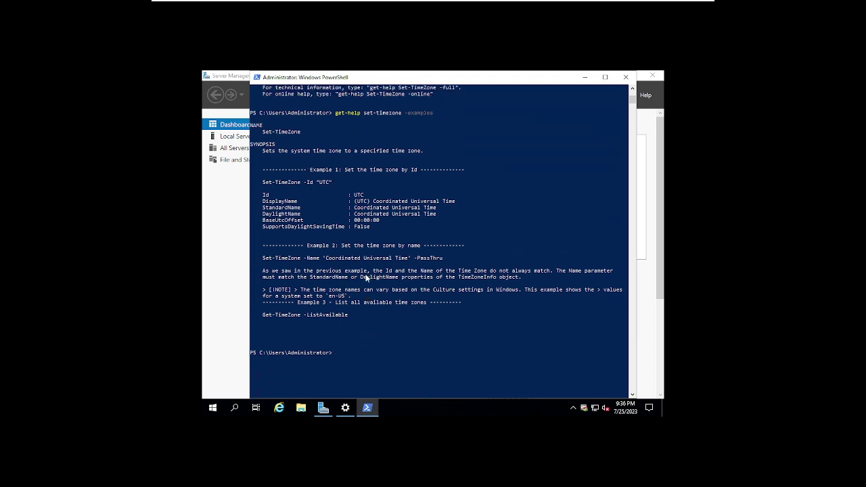
pyautogui.scroll(3, 315, 247)
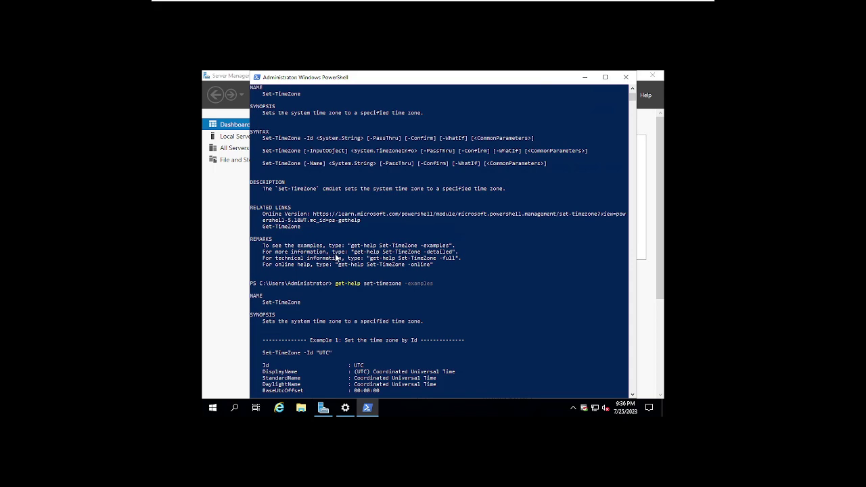
pyautogui.scroll(2, 311, 271)
pyautogui.scroll(-3, 303, 312)
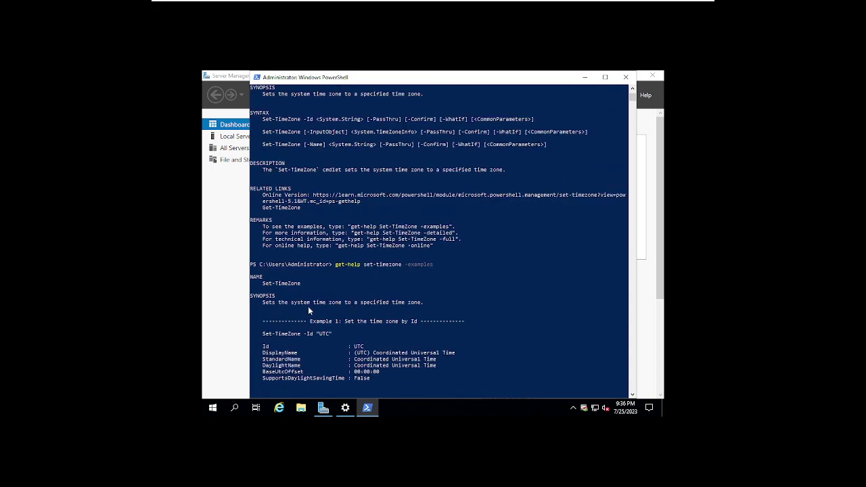
pyautogui.scroll(-11, 406, 311)
pyautogui.scroll(1, 452, 311)
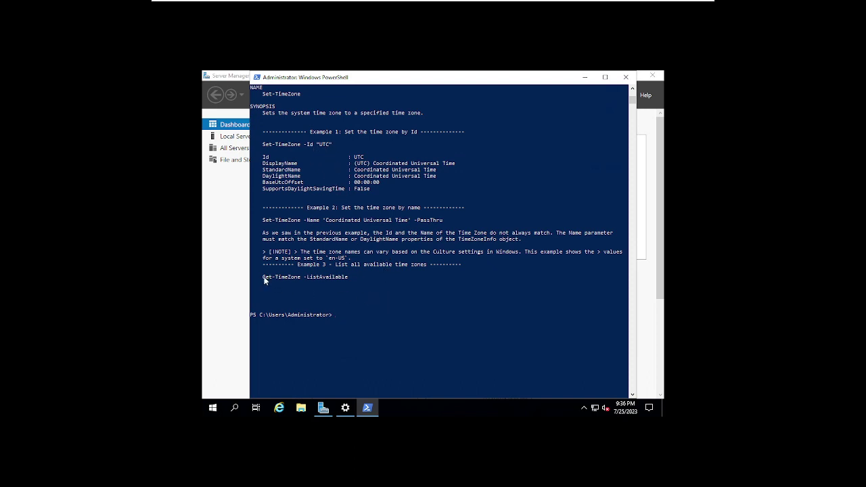
# Step: Copy the Get-TimeZone -ListAvailable example line and paste it at the prompt
pyautogui.moveTo(288, 278); pyautogui.dragTo(331, 278)
pyautogui.moveTo(263, 277); pyautogui.dragTo(264, 278)
pyautogui.moveTo(333, 276); pyautogui.dragTo(344, 276)
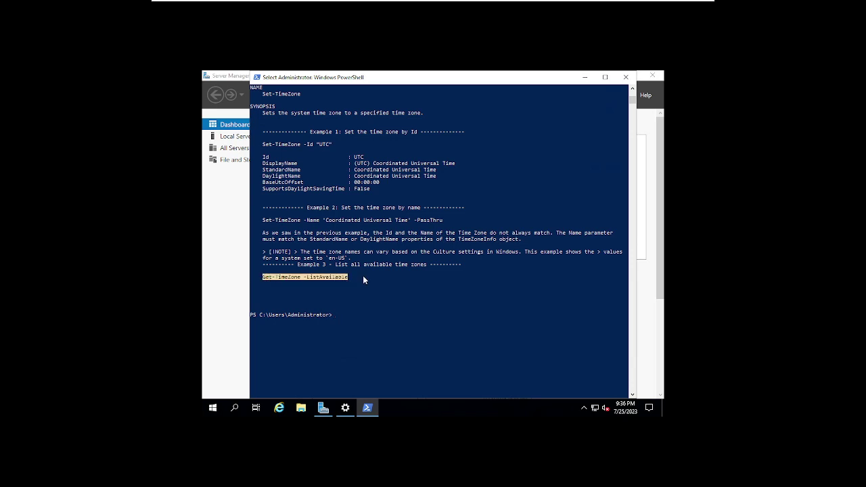
pyautogui.rightClick(382, 277)
pyautogui.rightClick(401, 293)
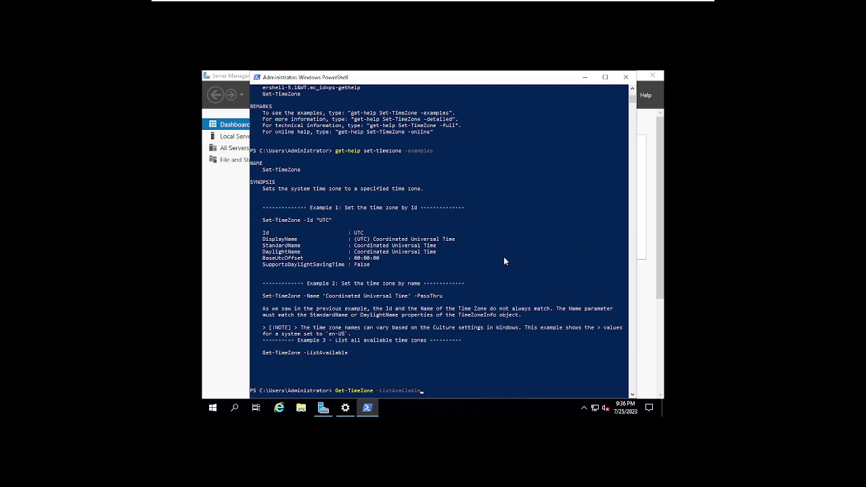
# Step: List all available time zones, then try a mistyped set-time command with "w. australia standard time"
pyautogui.press('Return')
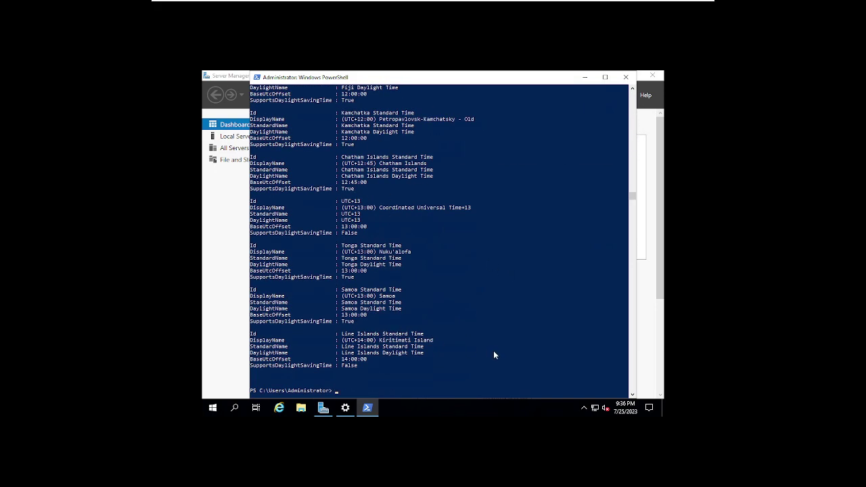
pyautogui.write('set-time -id')
pyautogui.write('"w. australia standard time"')
pyautogui.press('Return')
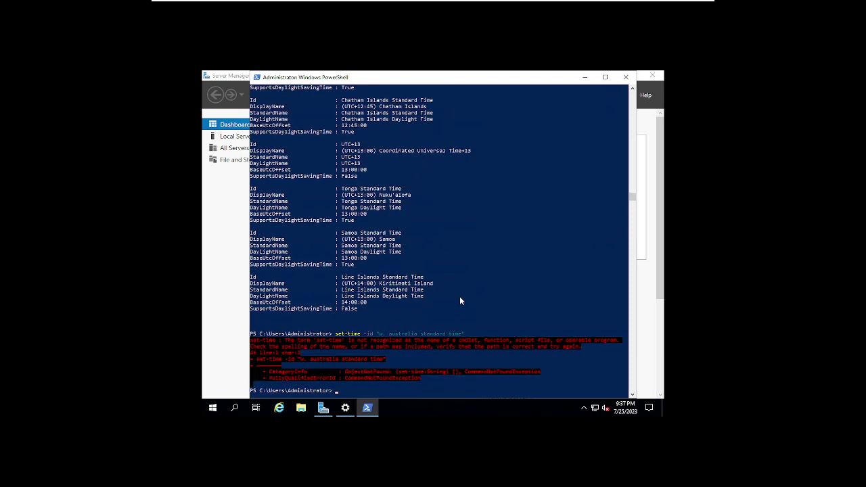
# Step: Correct the command to set-timezone and set the time zone to W. Australia Standard Time
pyautogui.press('Up')
pyautogui.press('Left')
pyautogui.press('Left')
pyautogui.press('Left')
pyautogui.write('zone')
pyautogui.press('Return')
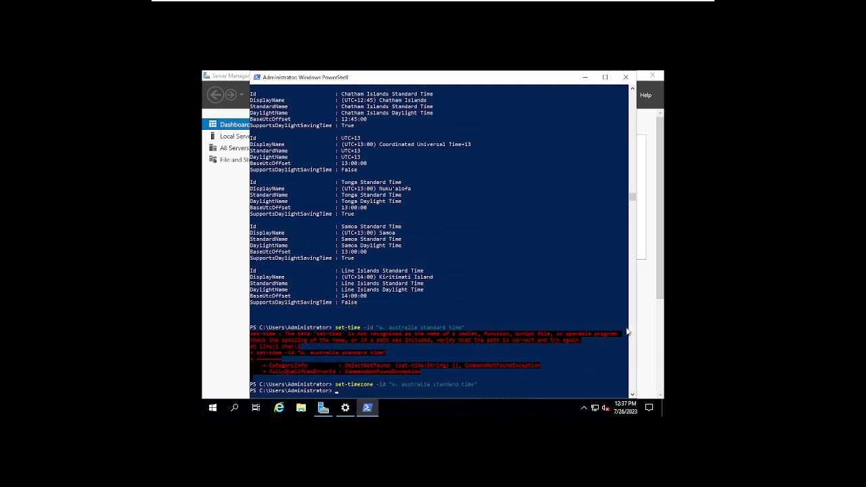
# Step: Close PowerShell and open the classic Date and Time dialog from Date & time settings
pyautogui.click(625, 76)
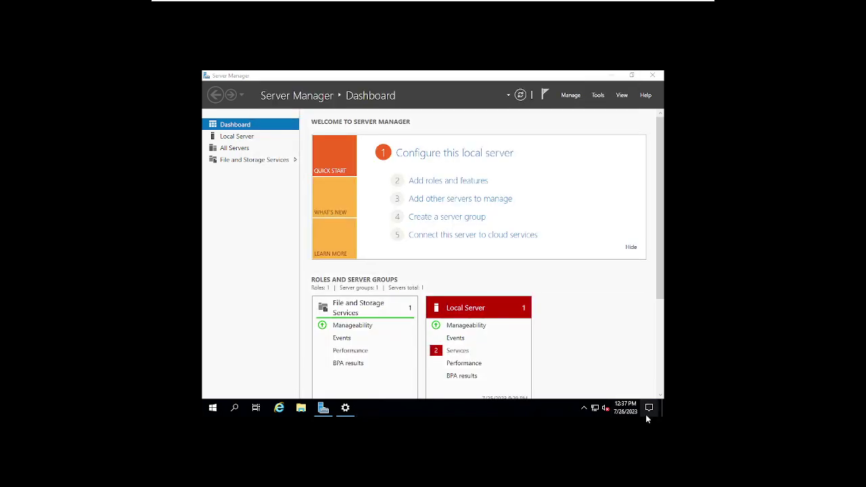
pyautogui.rightClick(622, 407)
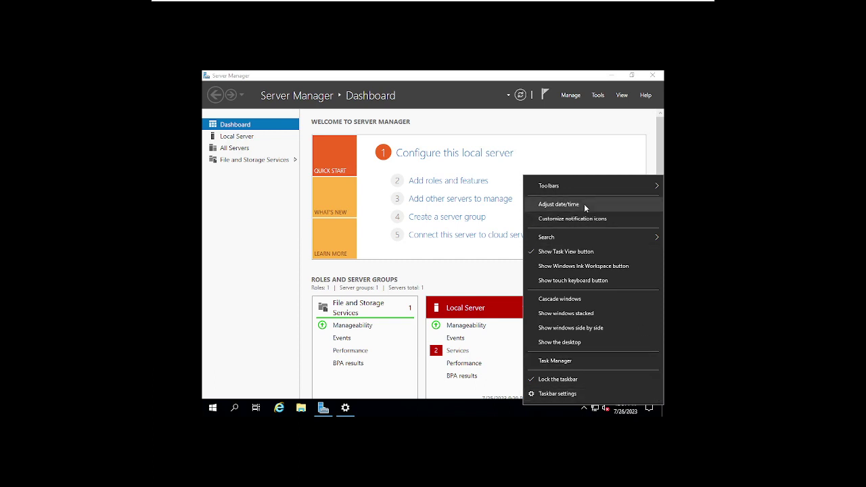
pyautogui.click(514, 261)
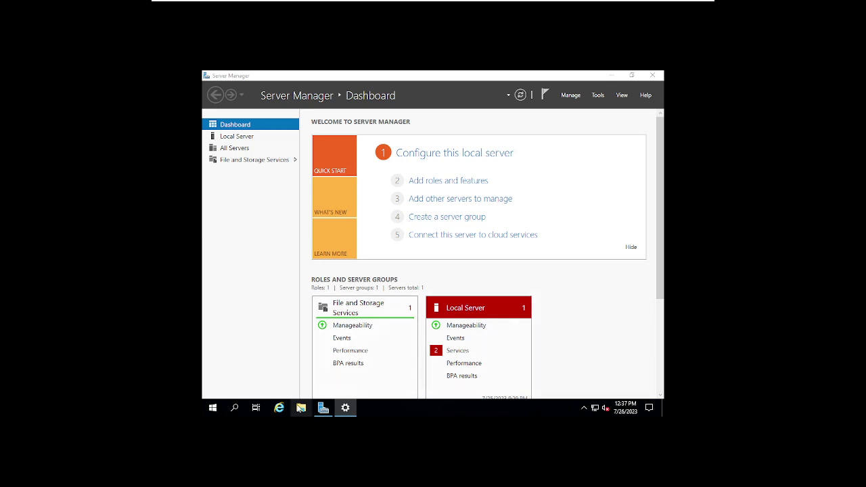
pyautogui.click(345, 408)
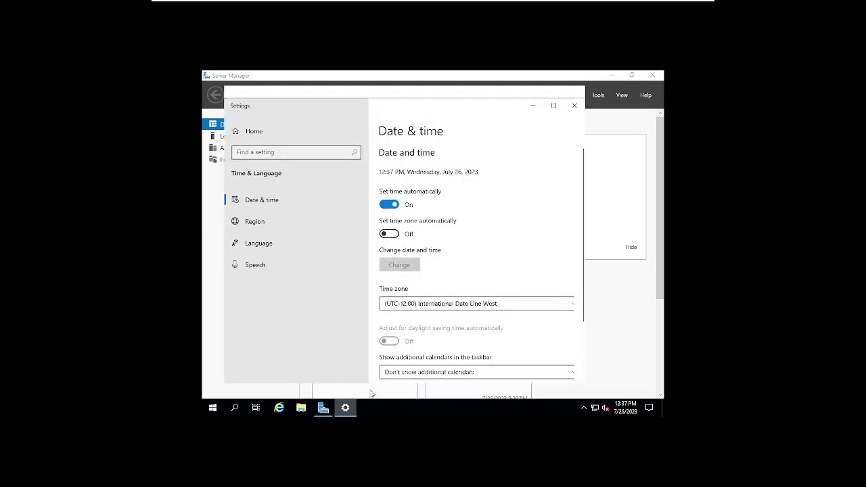
pyautogui.scroll(-2, 474, 283)
pyautogui.scroll(-1, 474, 283)
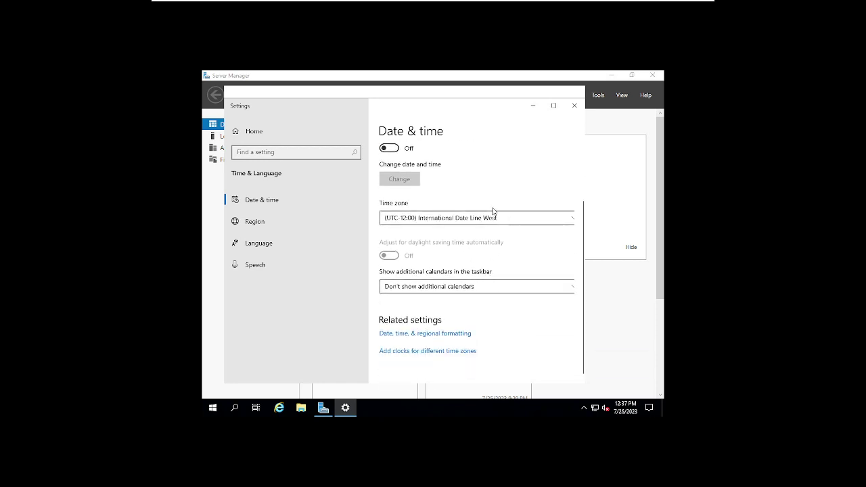
pyautogui.click(423, 334)
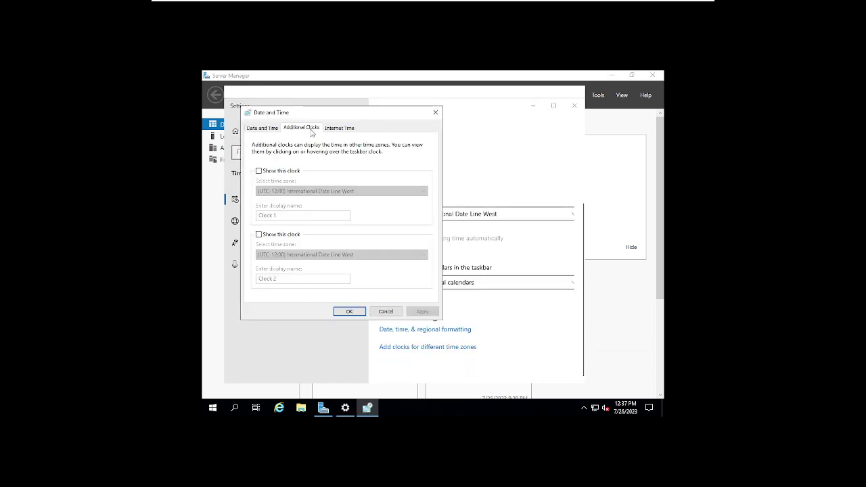
# Step: Set the internet time server to time.nist.gov, update now, and confirm
pyautogui.click(339, 127)
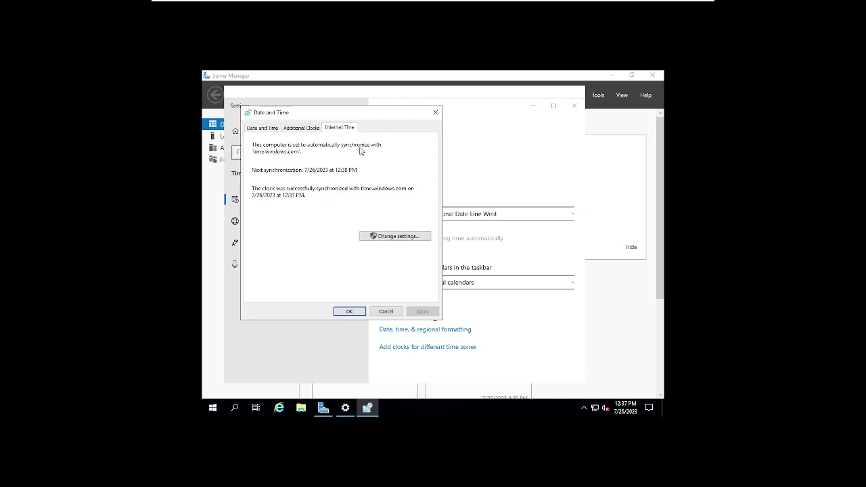
pyautogui.click(387, 236)
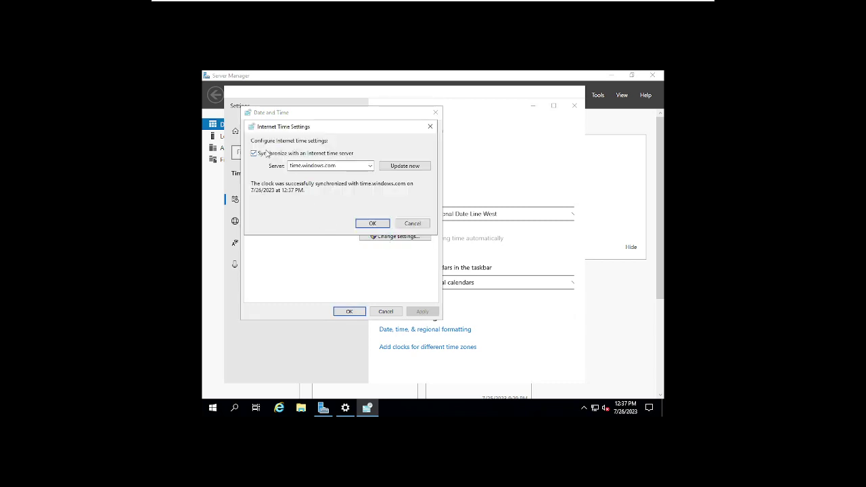
pyautogui.doubleClick(327, 165)
pyautogui.click(370, 166)
pyautogui.click(313, 182)
pyautogui.click(400, 167)
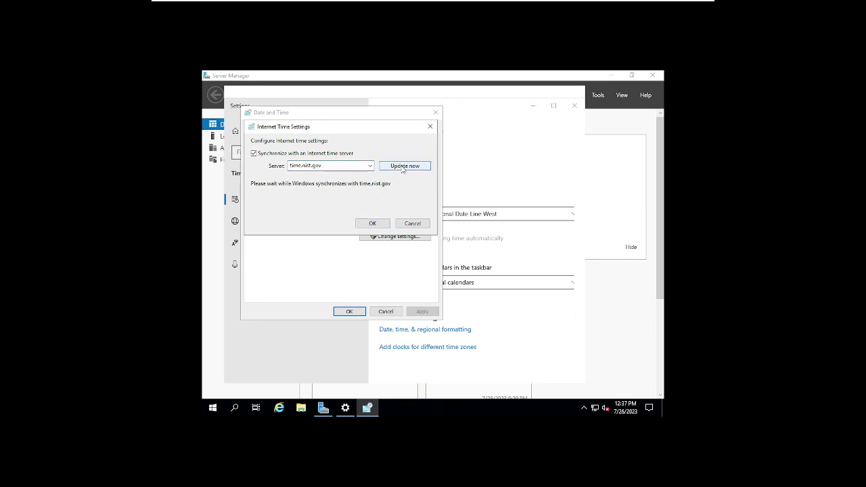
pyautogui.click(373, 223)
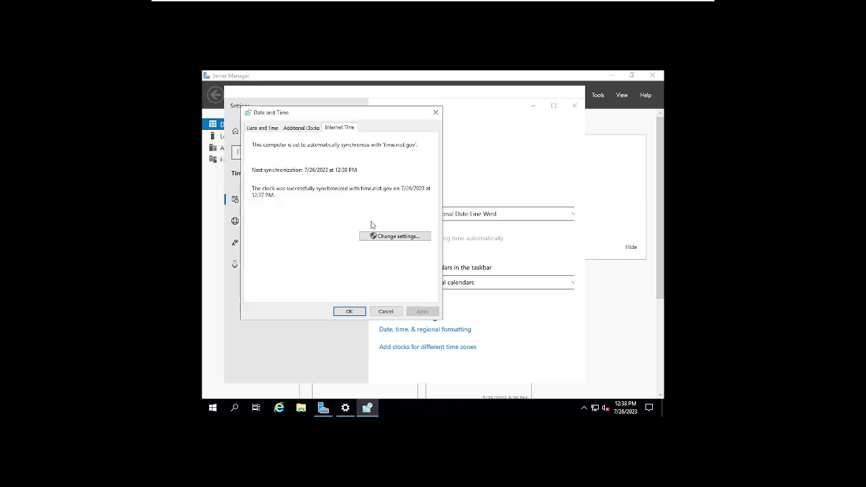
pyautogui.click(349, 311)
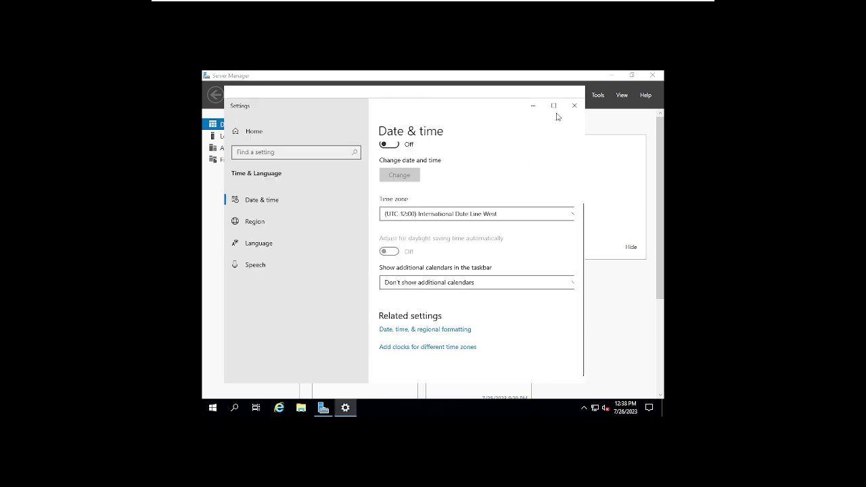
# Step: Close the Settings window and return to Server Manager
pyautogui.scroll(3, 541, 147)
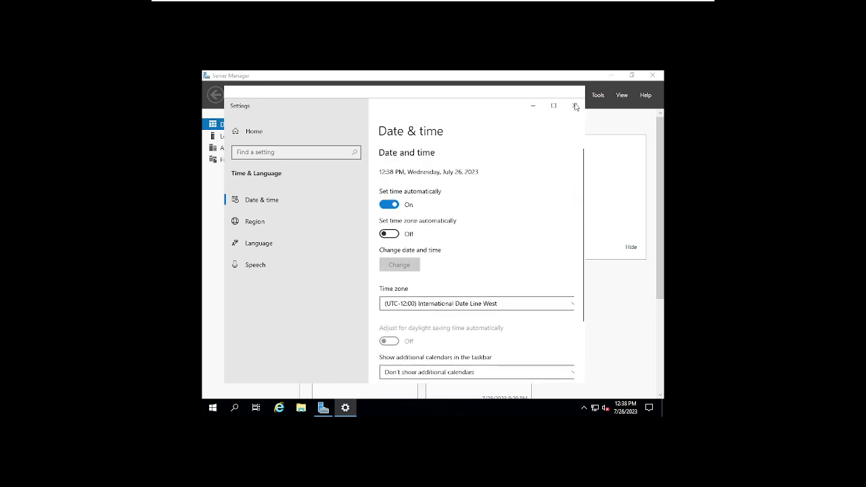
pyautogui.click(574, 106)
pyautogui.scroll(-3, 609, 311)
pyautogui.scroll(-1, 477, 283)
# Step: Review the User Access Logging and Update Orchestrator services, then close the Services Detail View
pyautogui.click(464, 221)
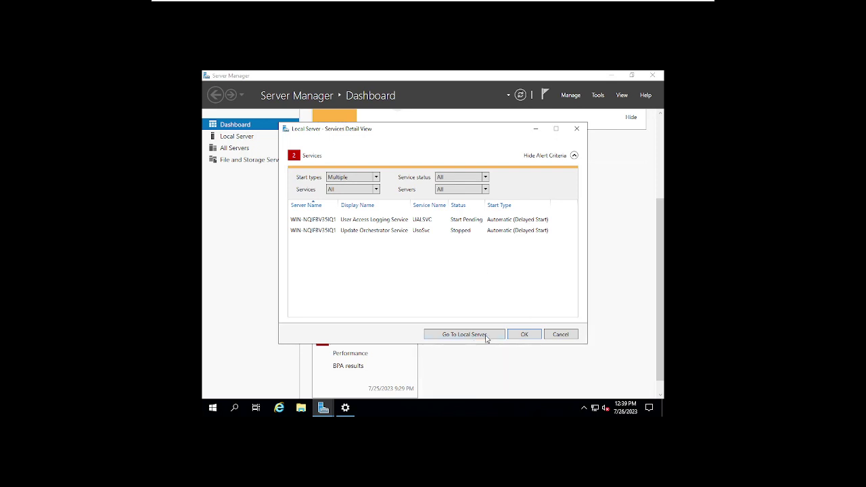
pyautogui.click(534, 131)
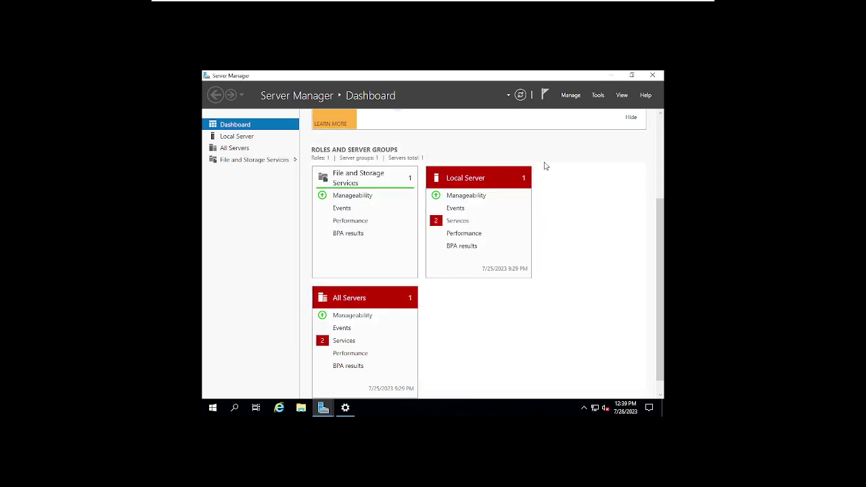
# Step: Launch Add Roles and Features, skip the intro page by default, and keep Role-based installation
pyautogui.click(572, 96)
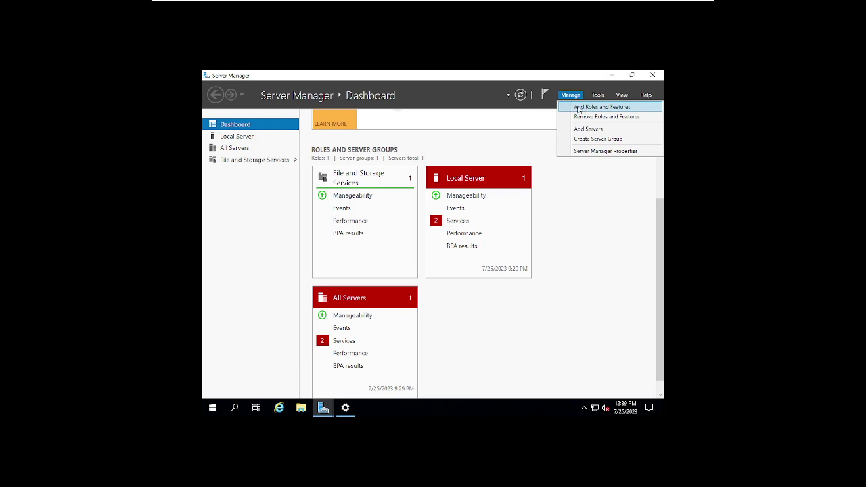
pyautogui.click(583, 110)
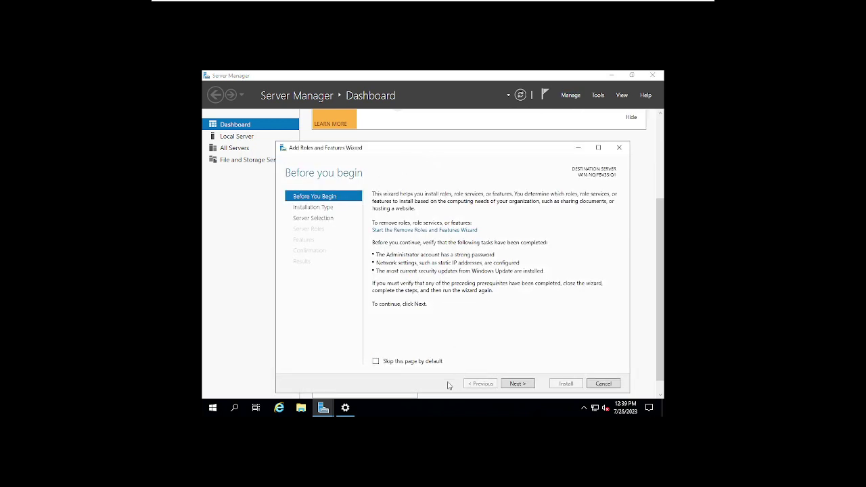
pyautogui.click(398, 363)
pyautogui.click(510, 383)
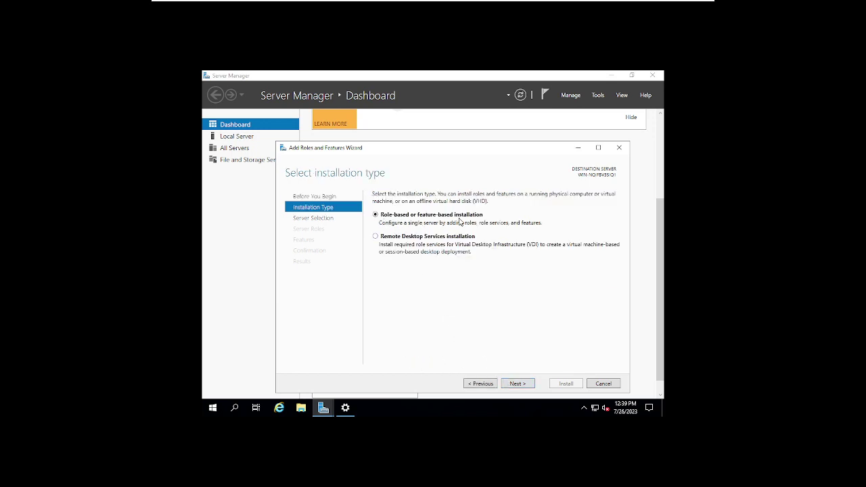
pyautogui.click(527, 384)
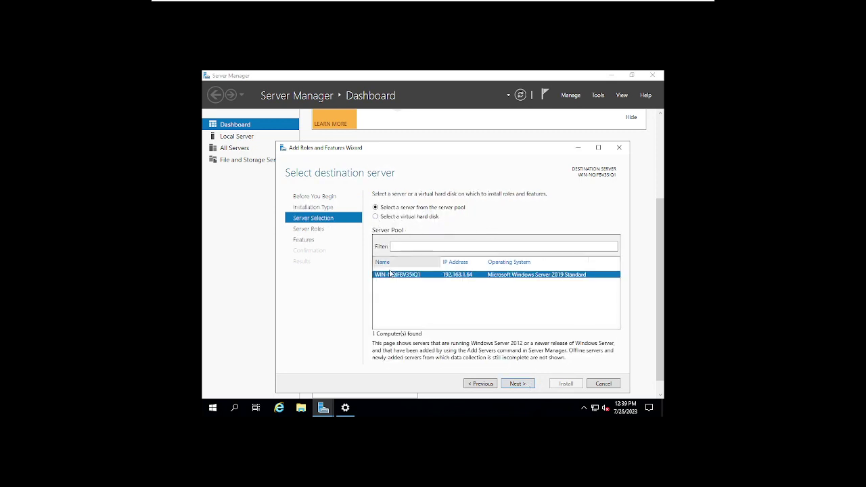
pyautogui.click(212, 407)
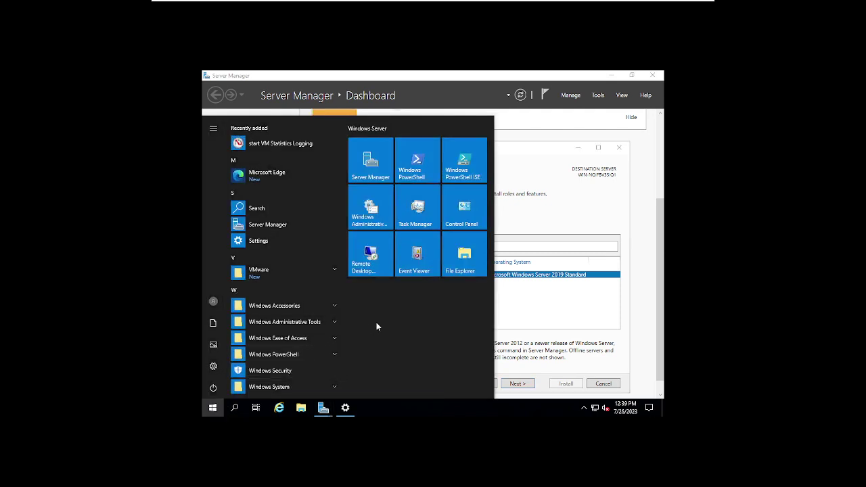
# Step: Search 'env' to open System Properties and start changing the computer name
pyautogui.write('env')
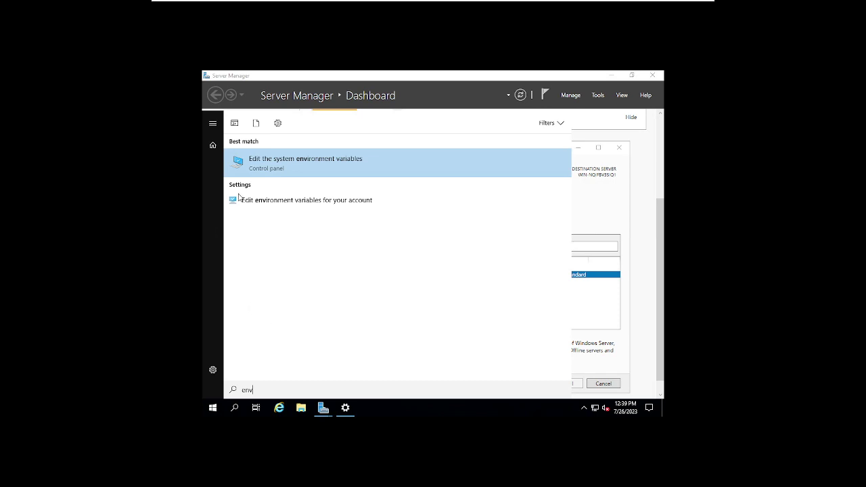
pyautogui.click(287, 171)
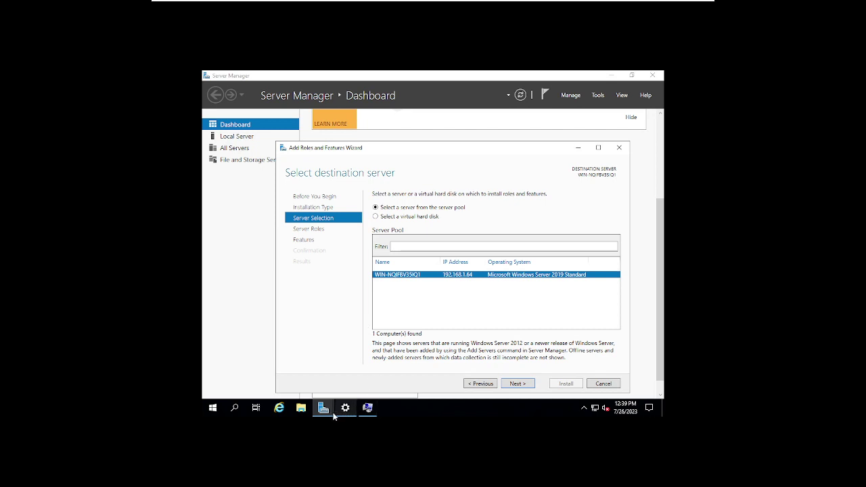
pyautogui.click(367, 408)
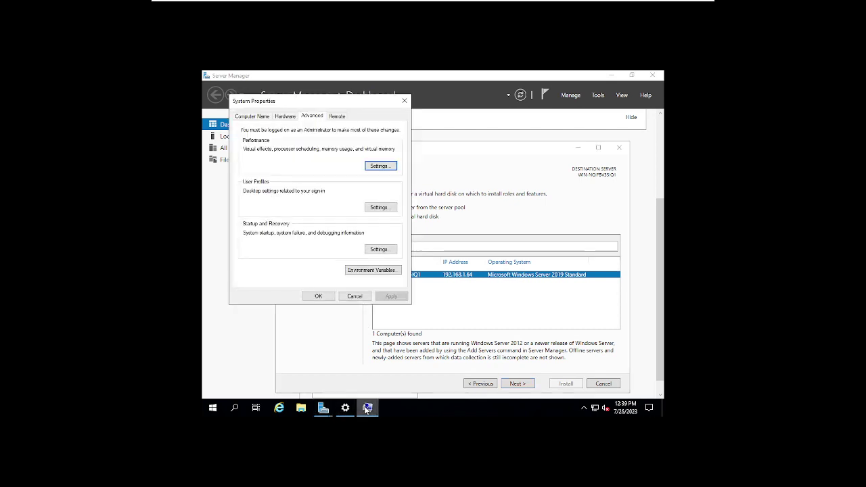
pyautogui.click(252, 117)
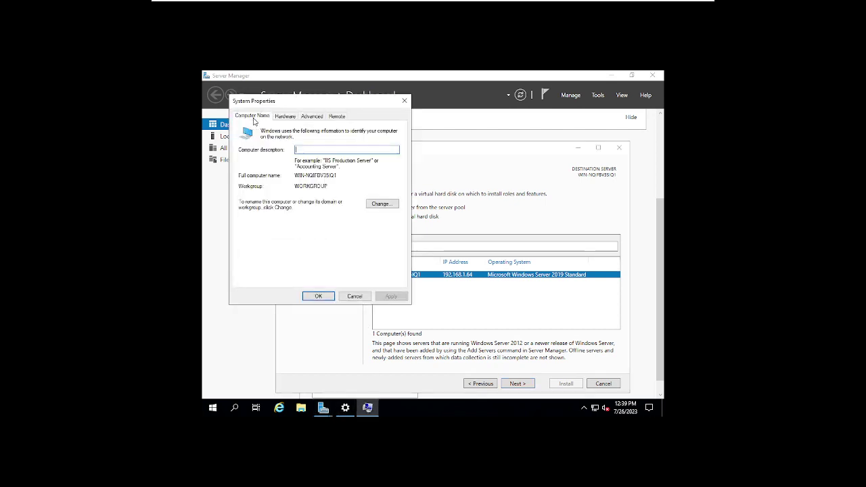
pyautogui.click(381, 203)
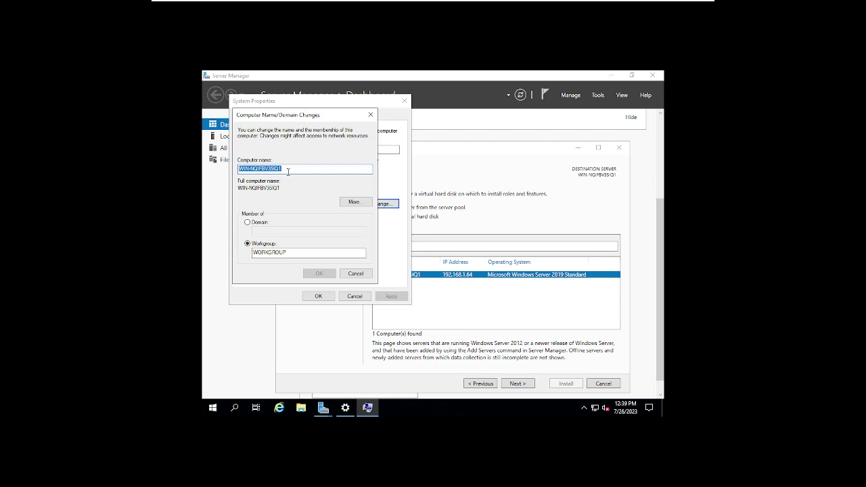
# Step: Rename the computer to SENEEKI-DC01 and choose Restart Later
pyautogui.write('SENEEKI')
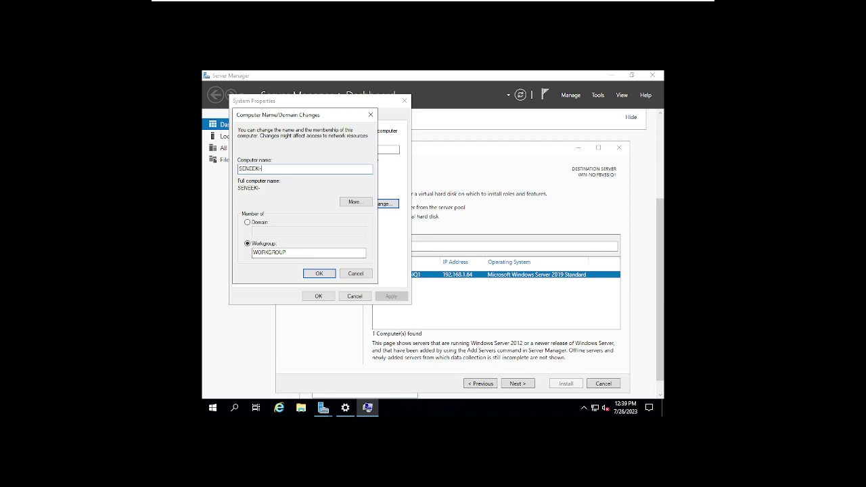
pyautogui.write('-DC01')
pyautogui.click(318, 274)
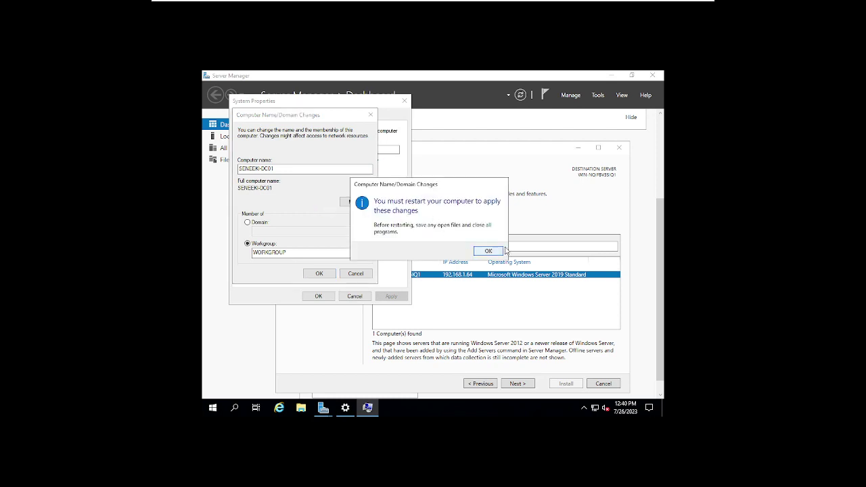
pyautogui.click(495, 252)
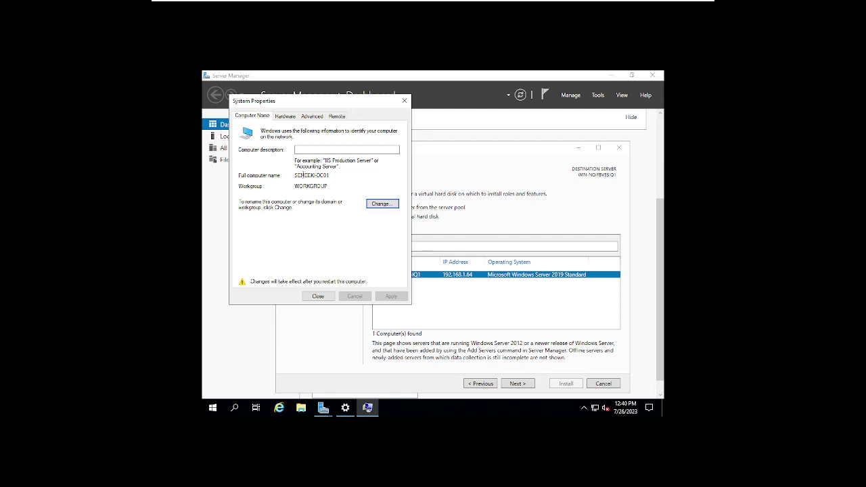
pyautogui.moveTo(295, 175); pyautogui.dragTo(316, 175)
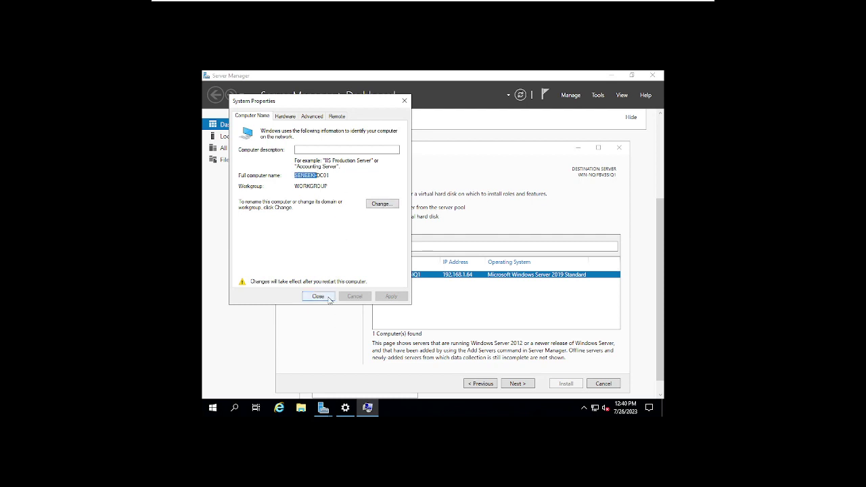
pyautogui.click(317, 296)
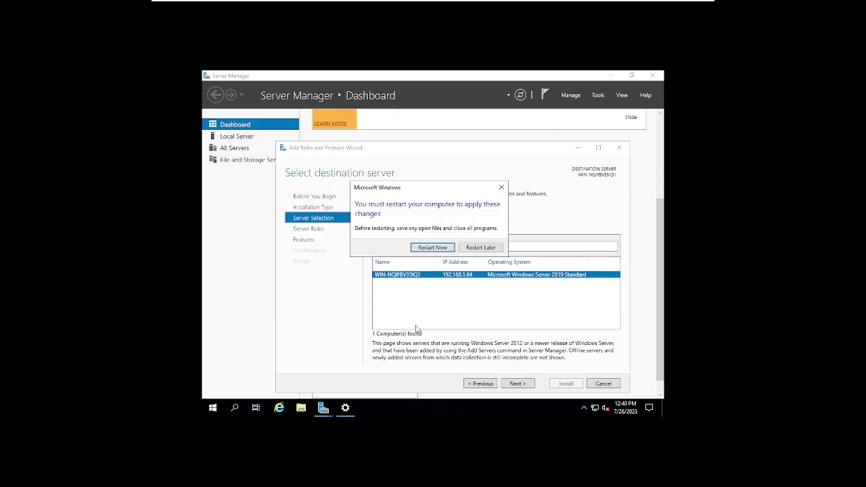
pyautogui.click(493, 248)
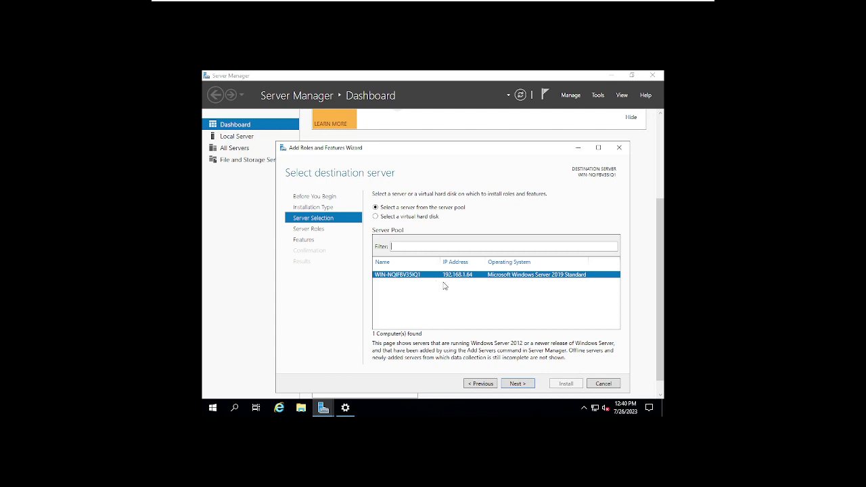
# Step: Open Ethernet0's adapter properties via Change adapter options and bring up its IPv4 settings
pyautogui.click(595, 408)
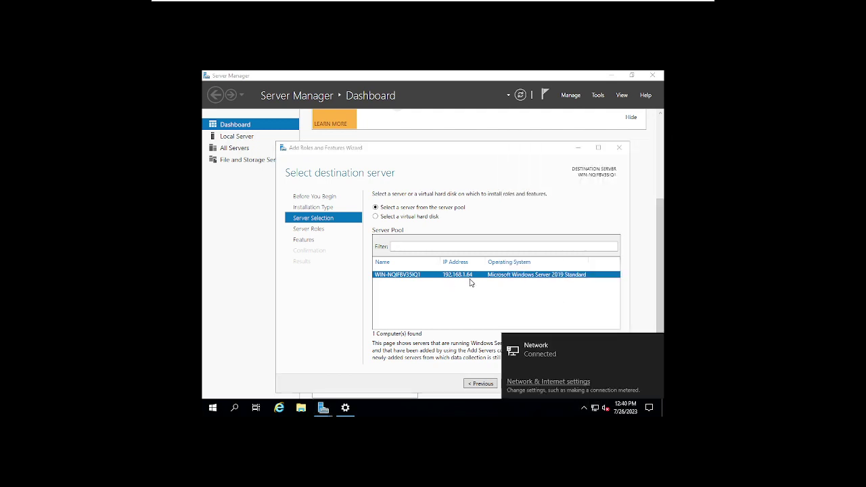
pyautogui.click(541, 382)
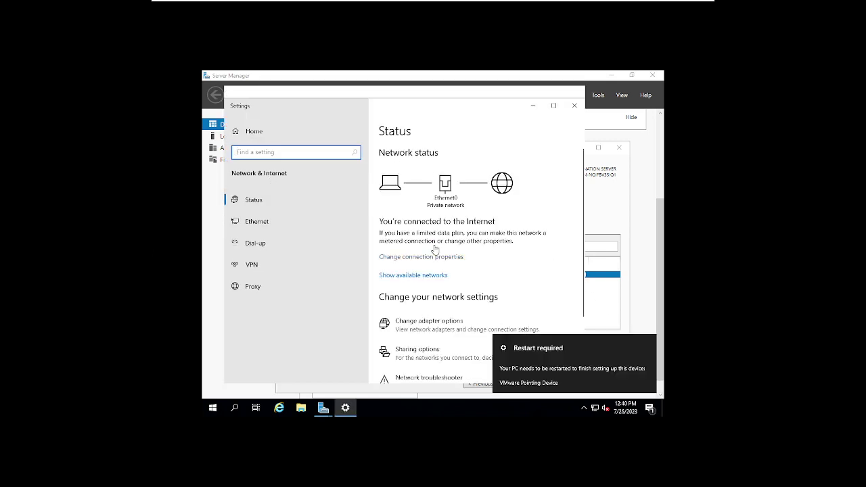
pyautogui.scroll(-1, 477, 250)
pyautogui.scroll(-1, 477, 250)
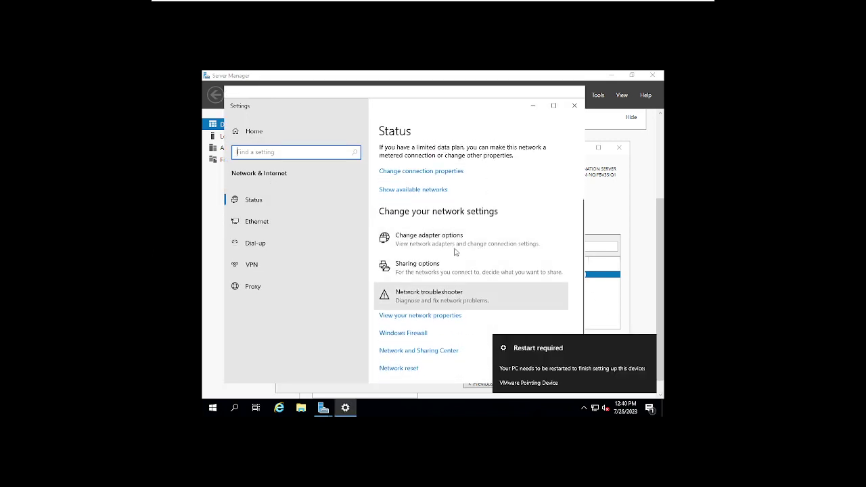
pyautogui.click(507, 234)
pyautogui.doubleClick(291, 163)
pyautogui.click(380, 313)
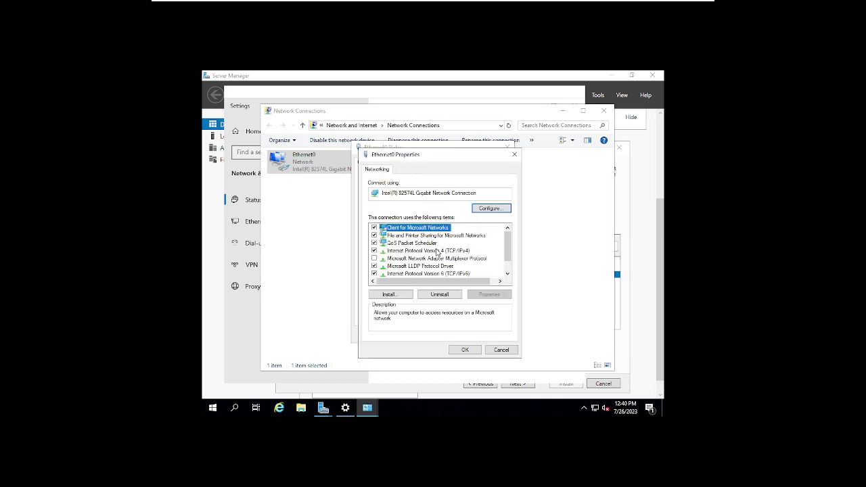
pyautogui.doubleClick(438, 250)
# Step: Assign Ethernet0 the static IPv4 address 192.168.1.64 with subnet mask 255.255.255.0
pyautogui.click(396, 253)
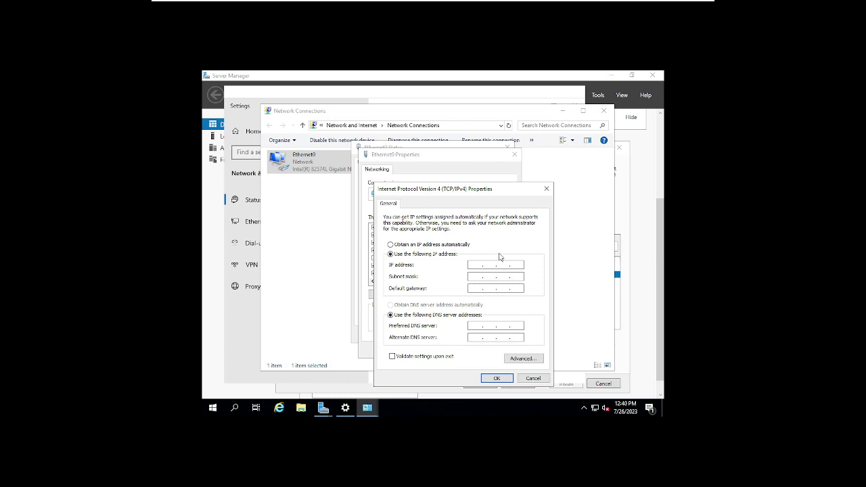
pyautogui.write('192 . 168 . 1 . 240')
pyautogui.click(499, 274)
pyautogui.click(485, 378)
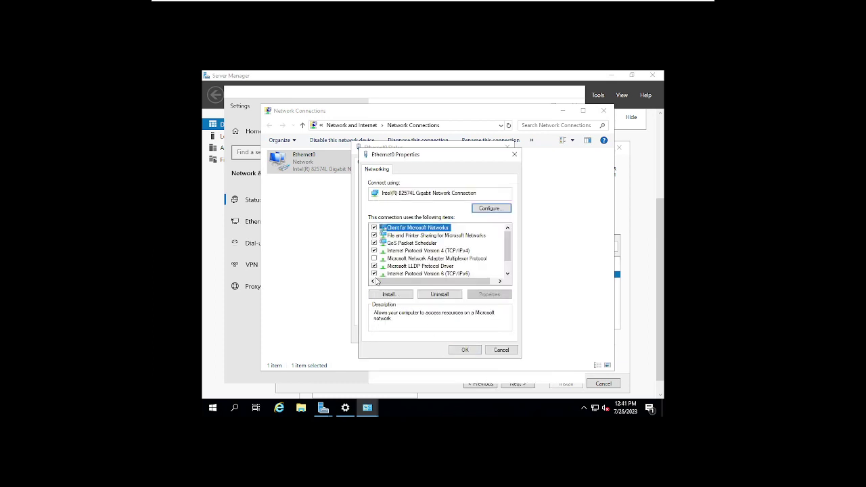
# Step: Apply the adapter changes, close the network windows, and return to the Add Roles and Features Wizard
pyautogui.click(466, 349)
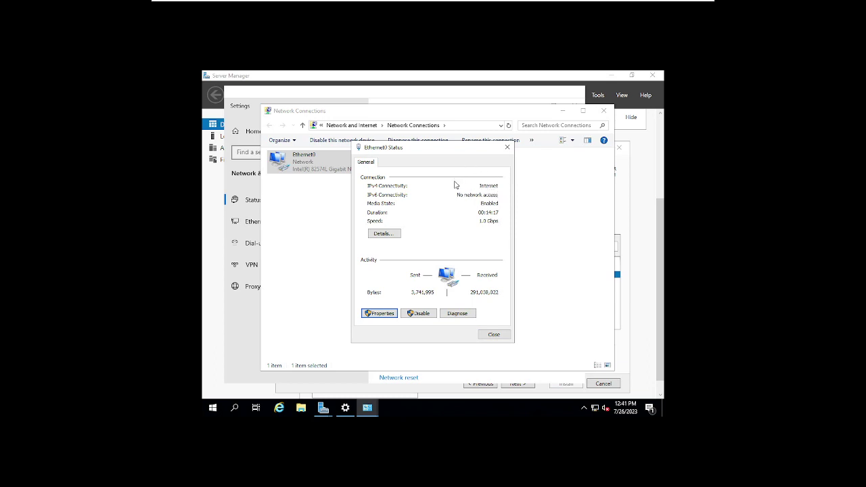
pyautogui.click(495, 334)
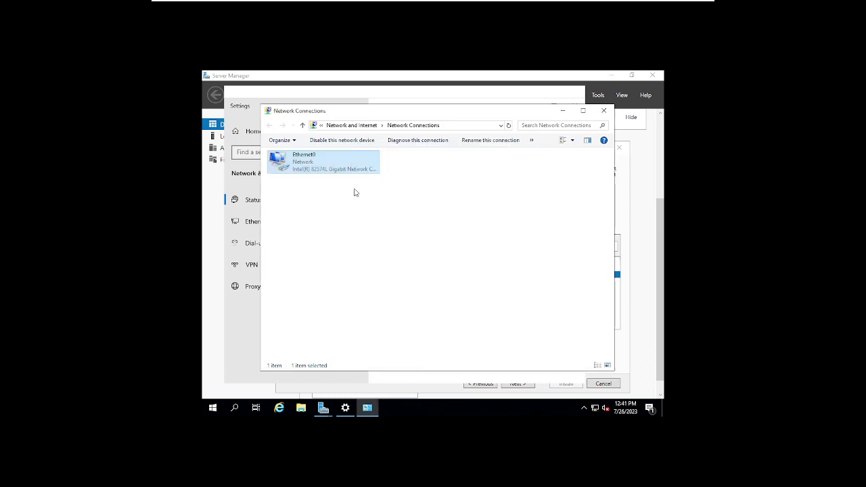
pyautogui.click(603, 110)
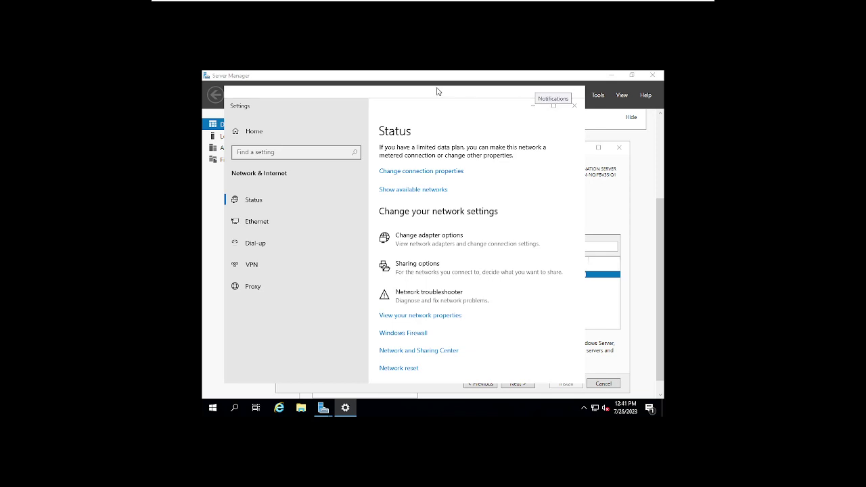
pyautogui.click(621, 214)
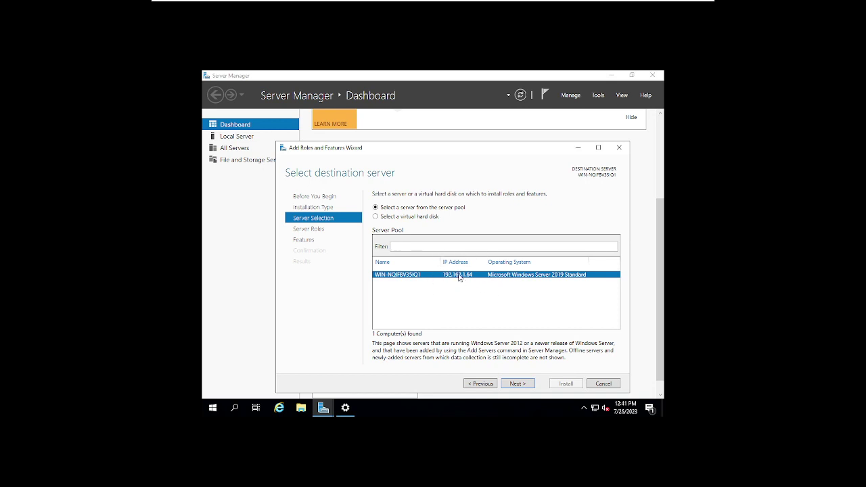
# Step: Select the Active Directory Domain Services role along with its required features
pyautogui.click(518, 384)
pyautogui.click(517, 384)
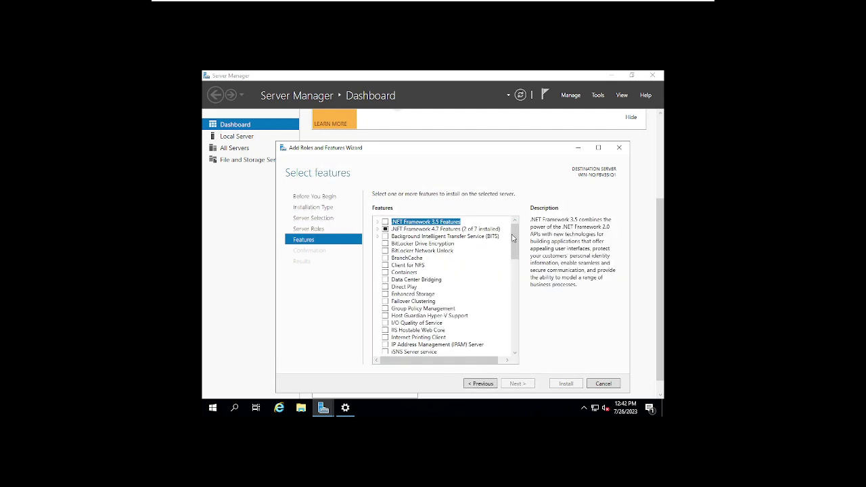
pyautogui.click(488, 384)
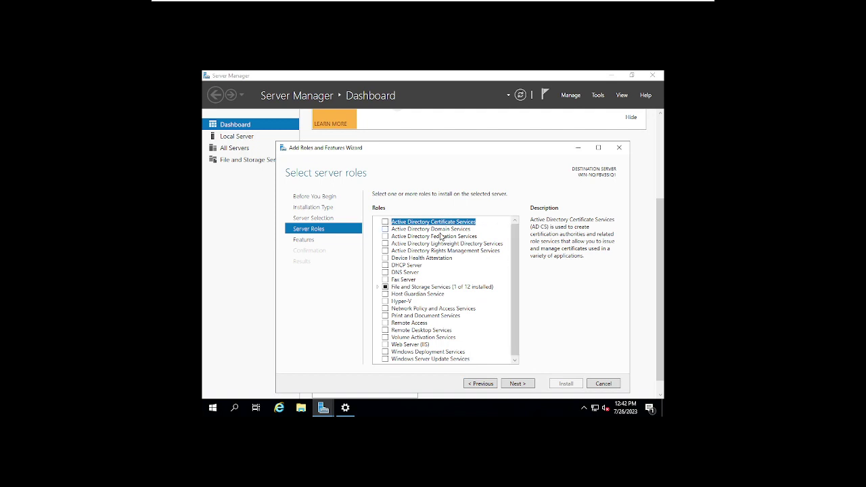
pyautogui.click(385, 230)
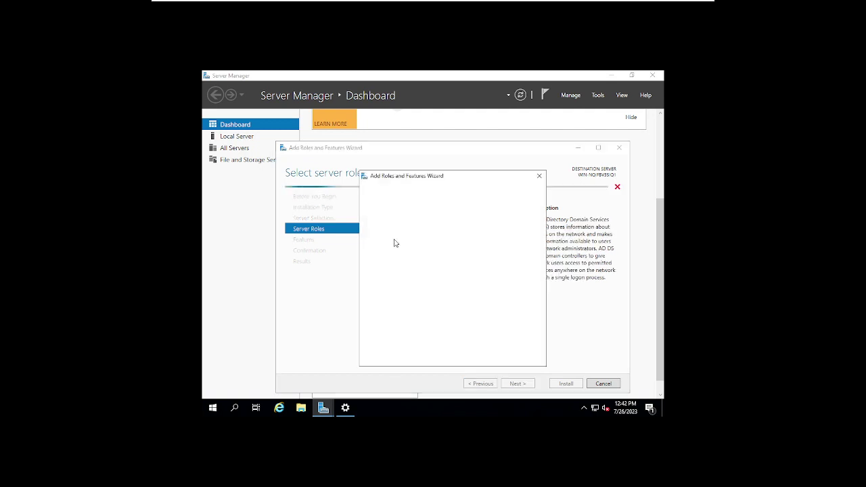
pyautogui.click(479, 348)
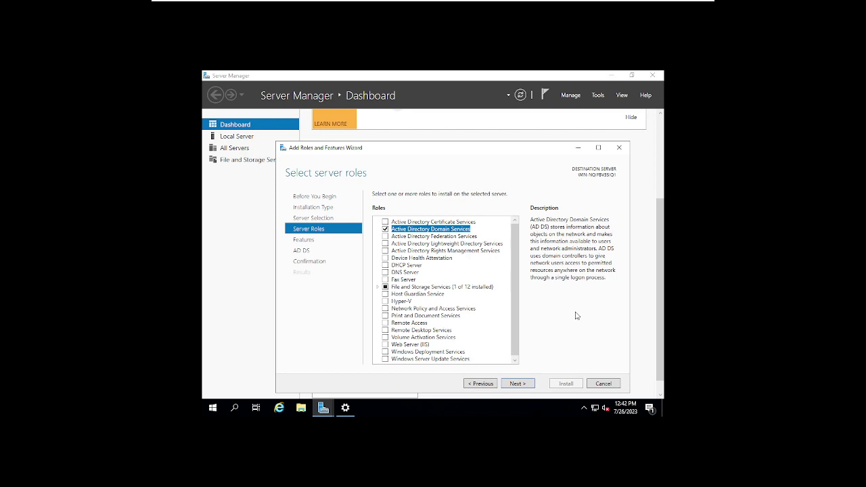
# Step: Add the Active Directory Federation Services role, leaving DHCP Server unselected, and continue to features
pyautogui.click(386, 237)
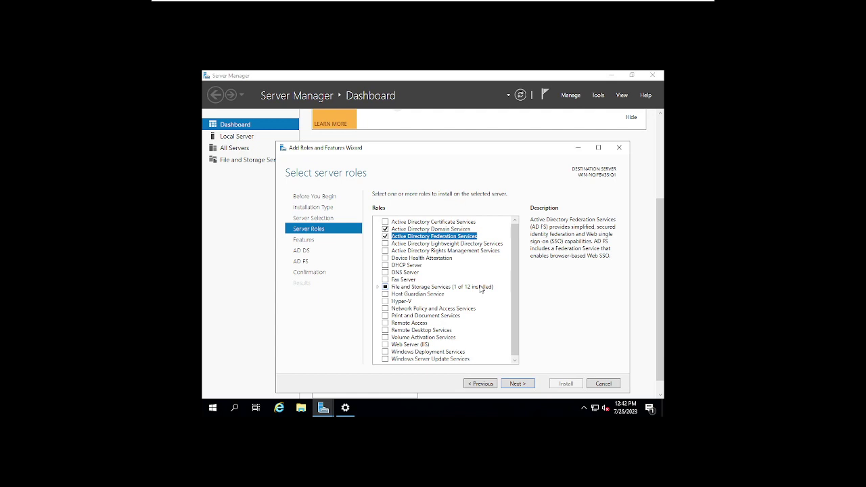
pyautogui.click(385, 266)
pyautogui.click(517, 342)
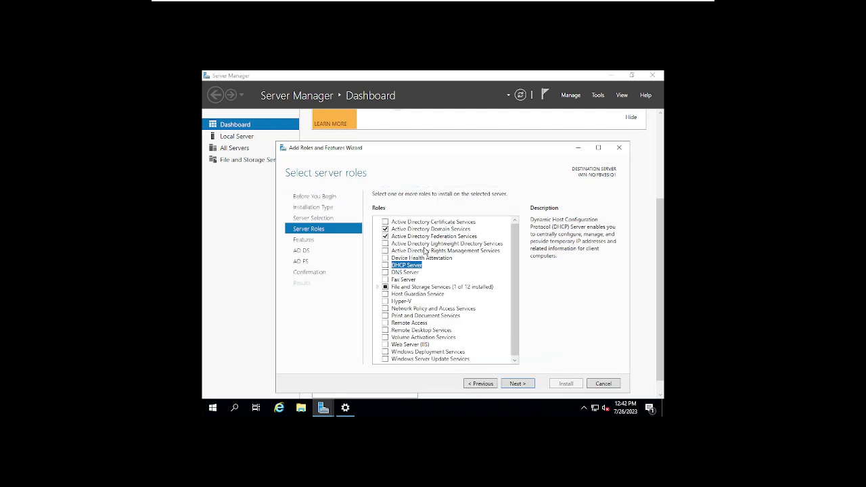
pyautogui.moveTo(517, 289); pyautogui.dragTo(517, 285)
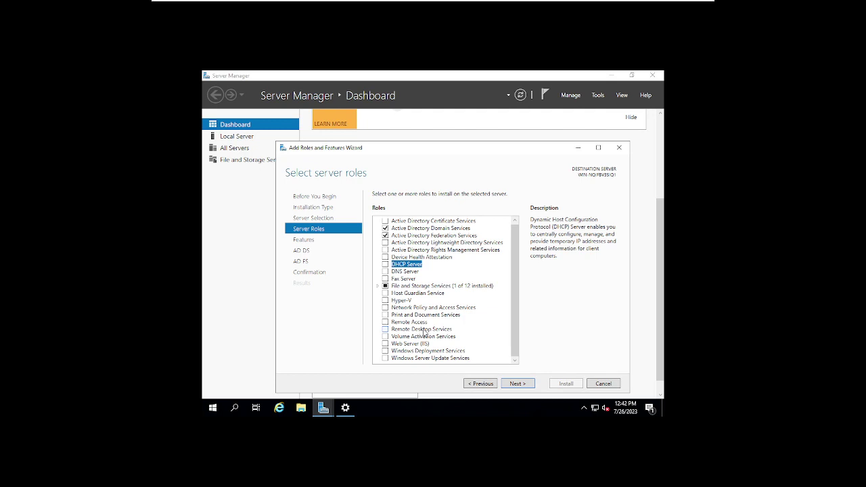
pyautogui.click(410, 344)
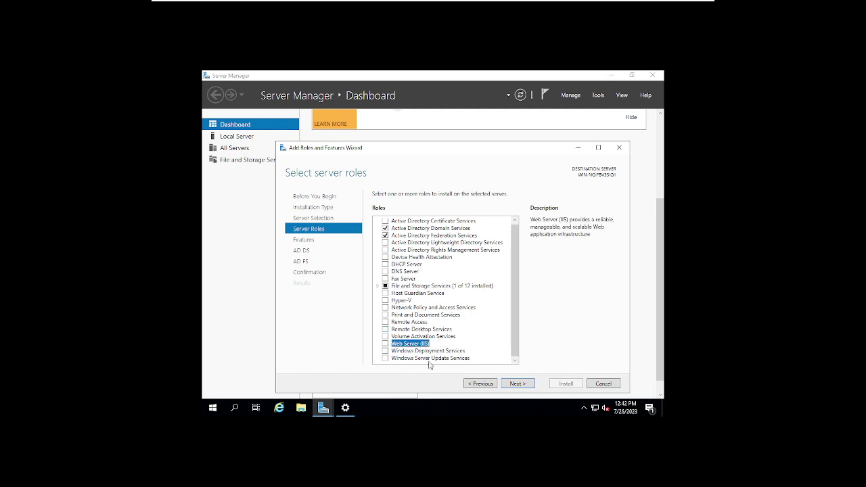
pyautogui.scroll(1, 473, 301)
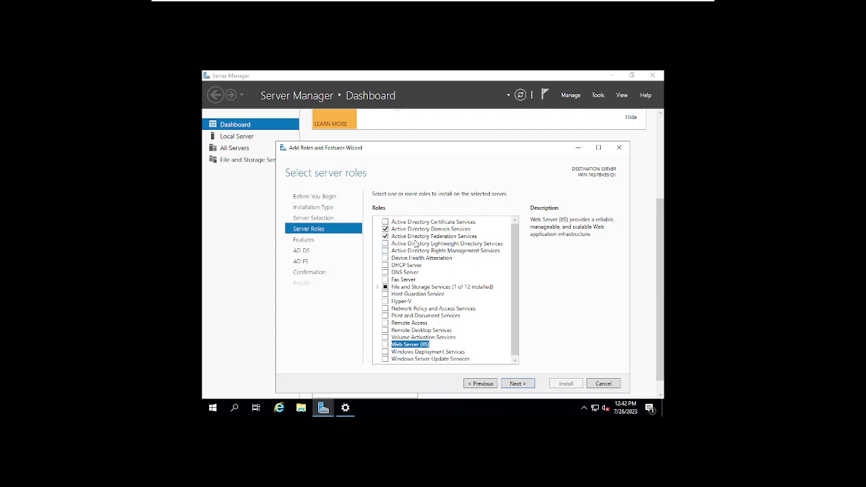
pyautogui.click(518, 383)
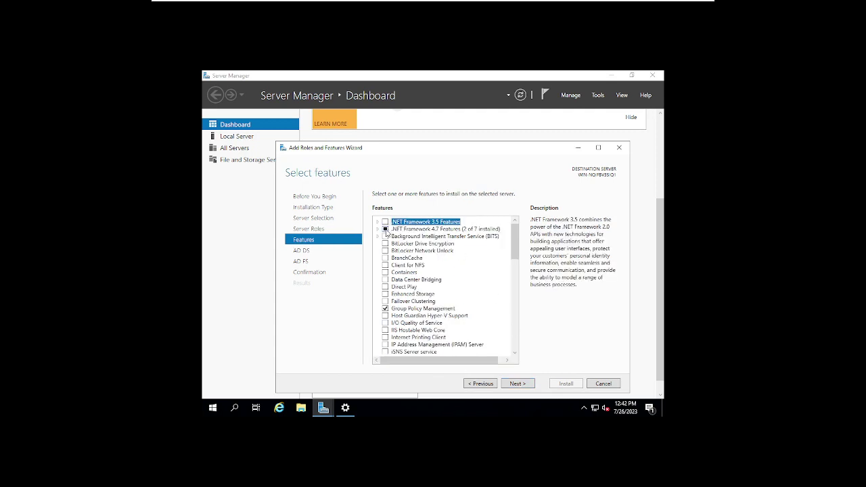
# Step: Look through the .NET Framework 4.7 and Windows PowerShell features without adding any, then continue
pyautogui.click(376, 229)
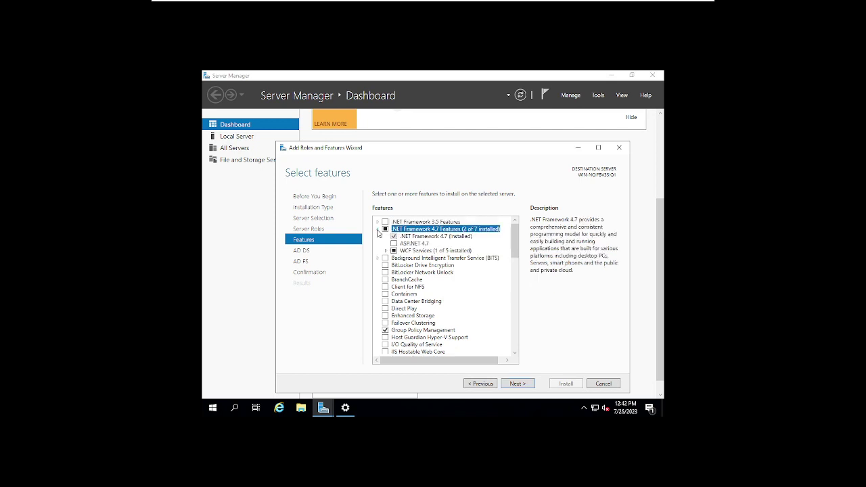
pyautogui.click(377, 230)
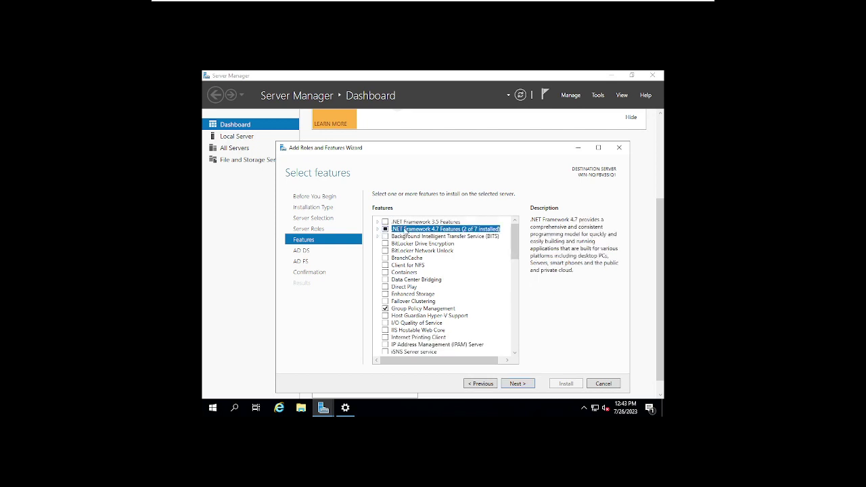
pyautogui.scroll(-2, 437, 281)
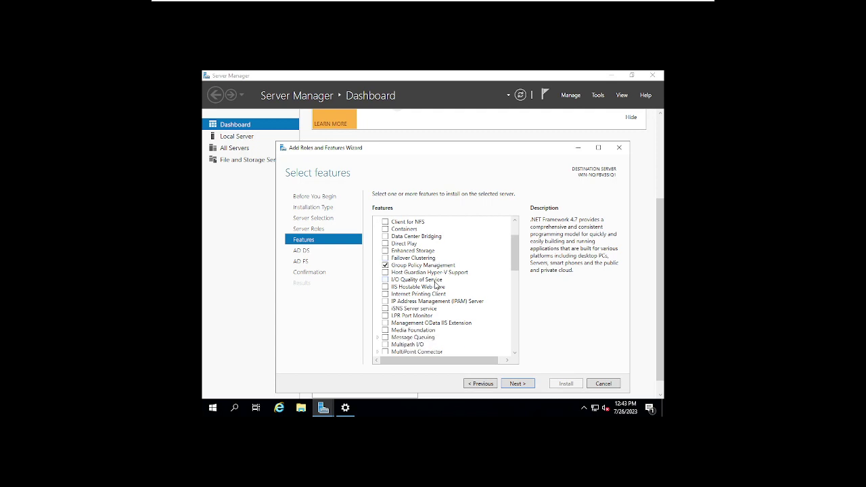
pyautogui.scroll(-1, 450, 310)
pyautogui.scroll(-3, 449, 309)
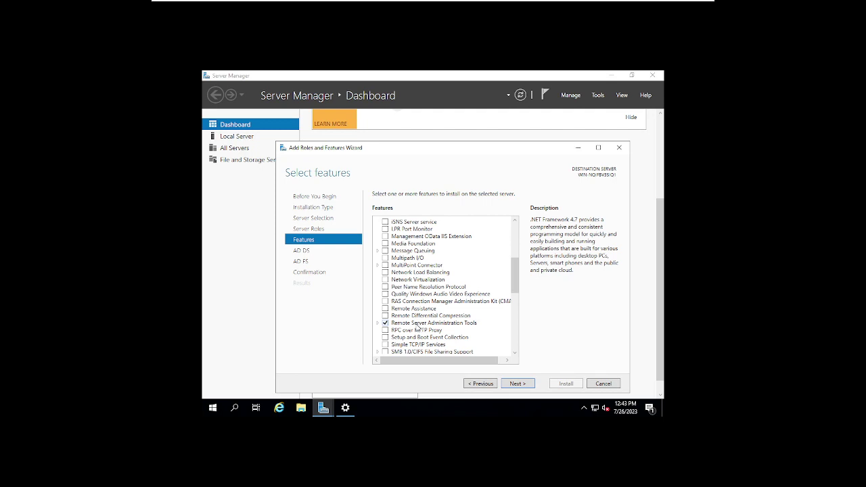
pyautogui.scroll(-4, 419, 327)
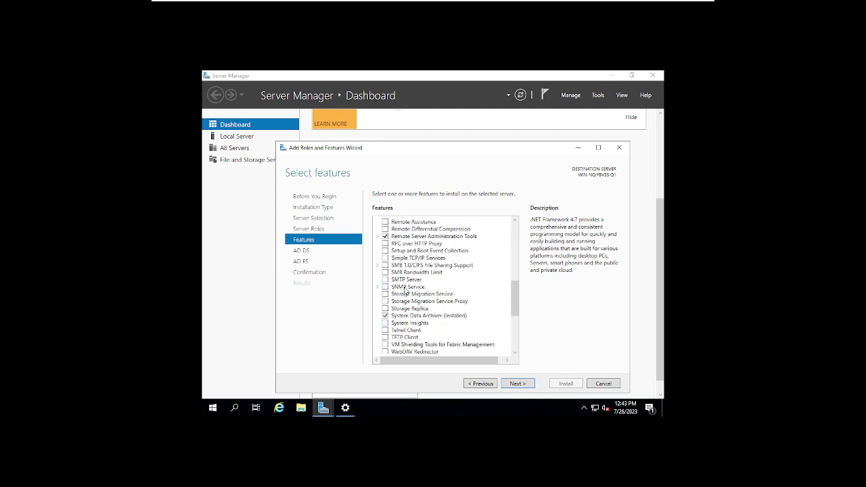
pyautogui.scroll(-6, 406, 291)
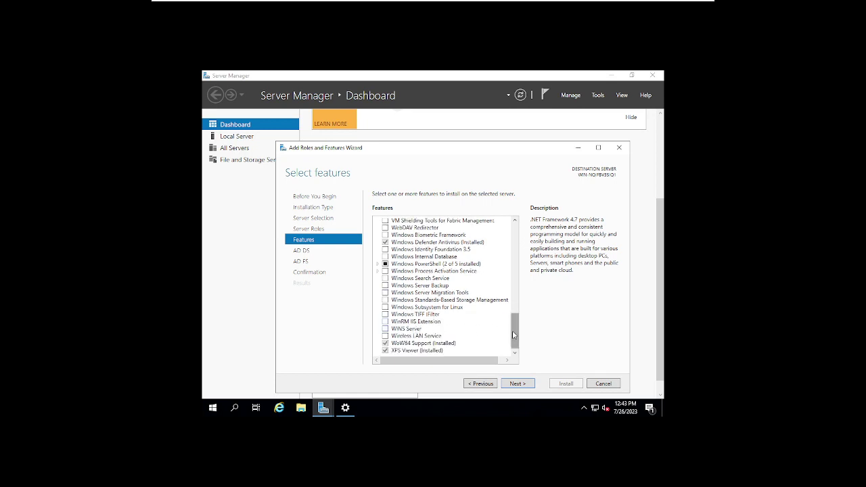
pyautogui.click(380, 264)
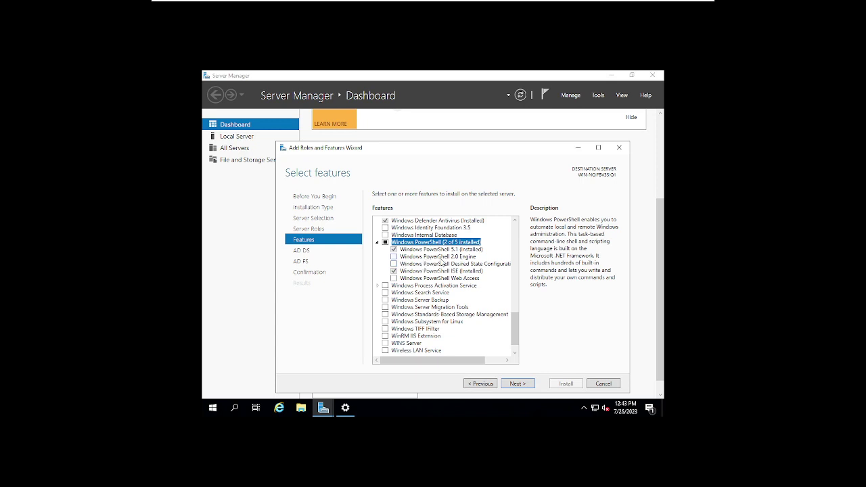
pyautogui.click(377, 242)
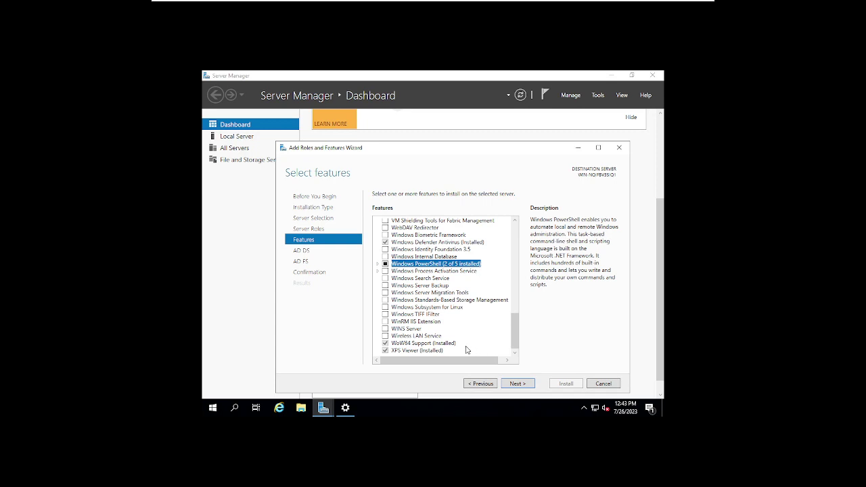
pyautogui.click(517, 383)
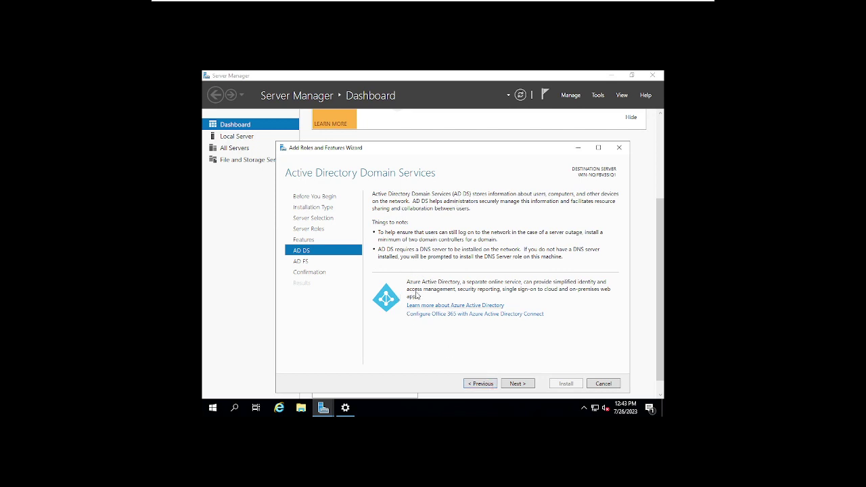
# Step: Allow automatic restart if required and install AD DS, AD FS and Group Policy Management
pyautogui.click(516, 384)
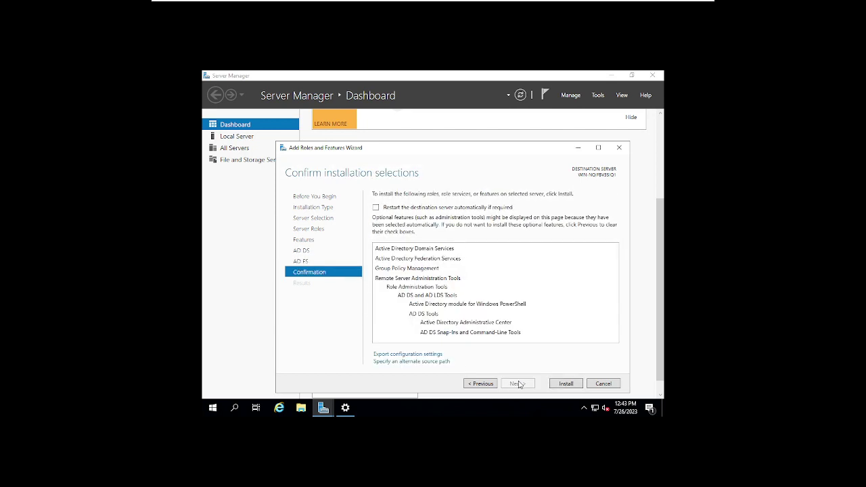
pyautogui.click(474, 383)
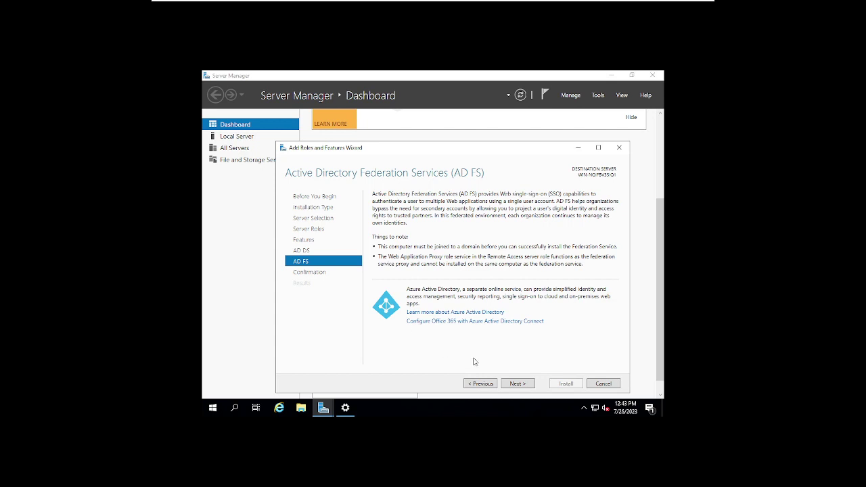
pyautogui.click(519, 383)
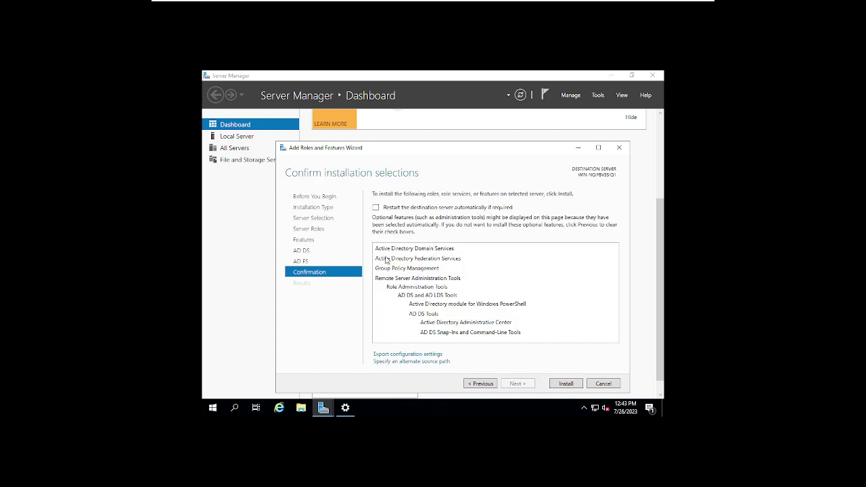
pyautogui.click(375, 207)
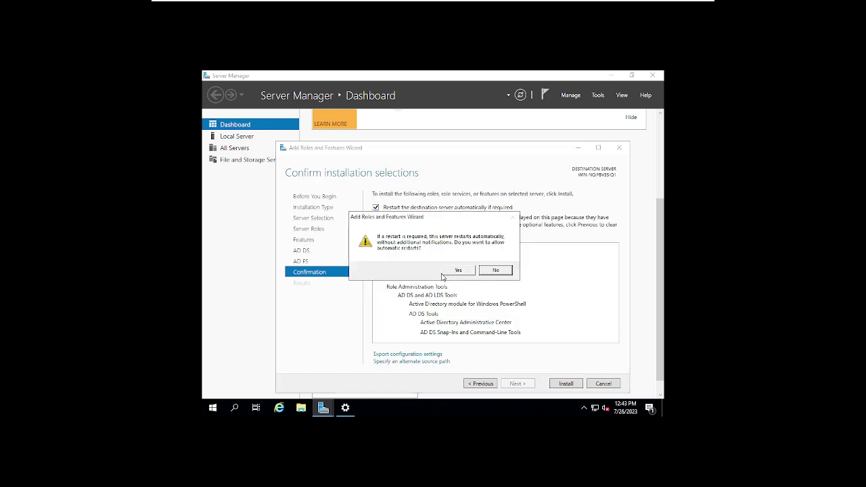
pyautogui.click(455, 271)
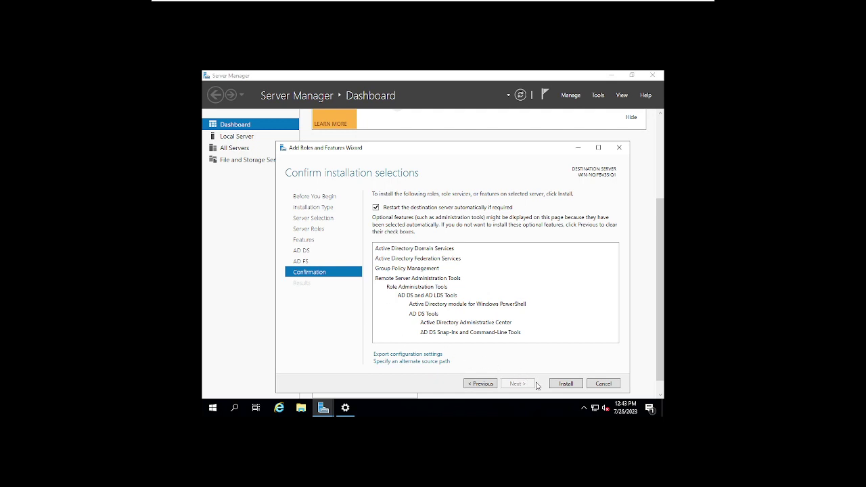
pyautogui.click(560, 384)
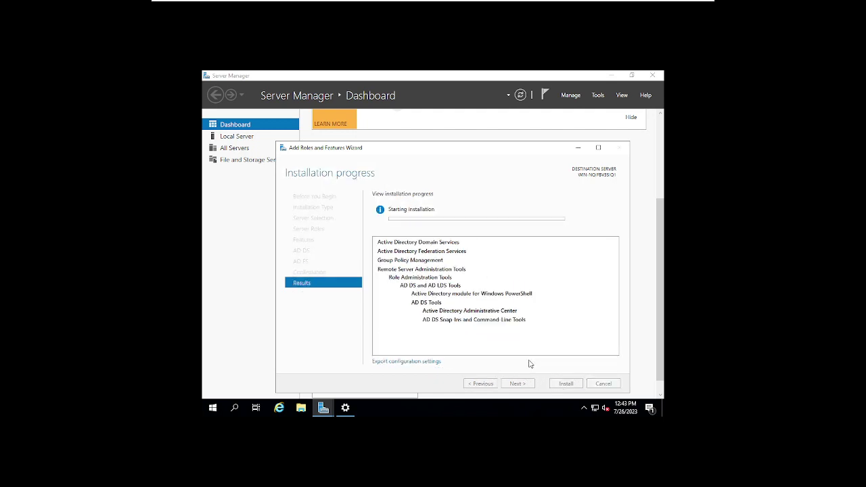
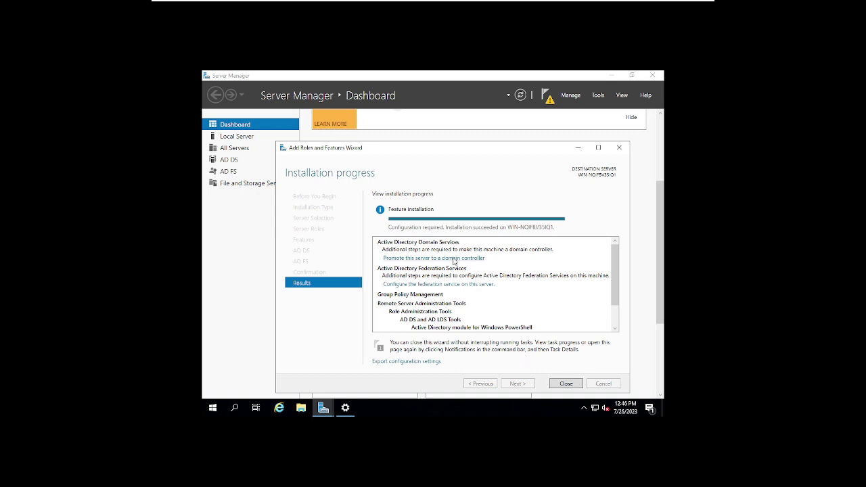
# Step: Begin domain controller promotion as a new forest with root domain SENEEKI.COM
pyautogui.click(408, 259)
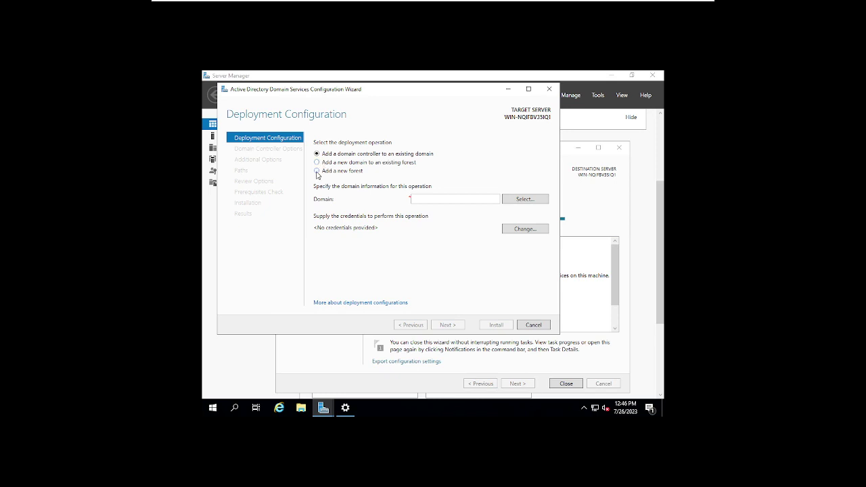
pyautogui.click(316, 172)
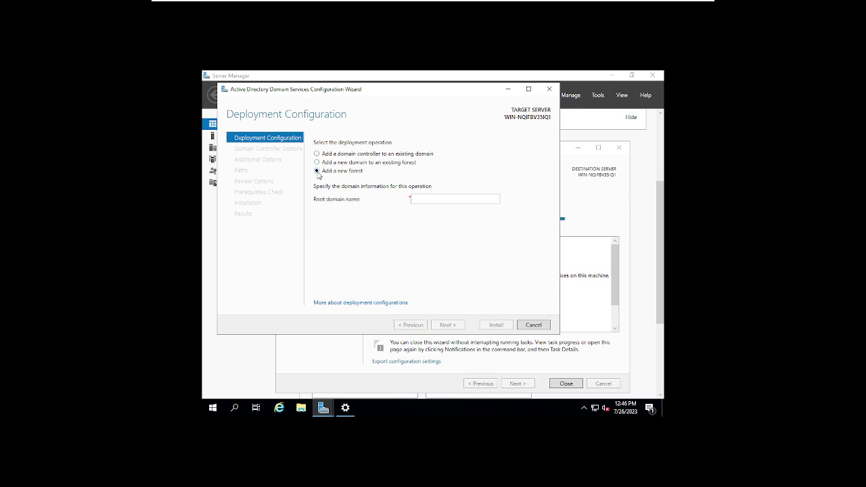
pyautogui.click(413, 199)
pyautogui.write('Seneek')
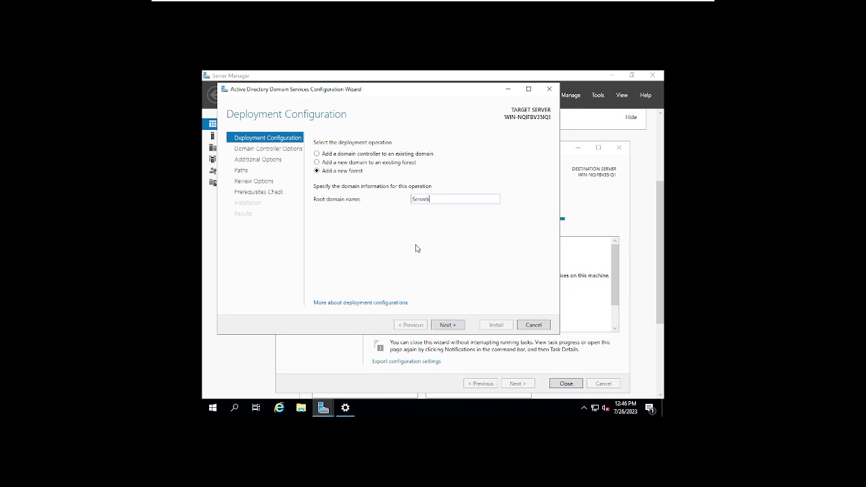
pyautogui.press('BackSpace')
pyautogui.press('BackSpace')
pyautogui.press('BackSpace')
pyautogui.press('BackSpace')
pyautogui.press('BackSpace')
pyautogui.press('BackSpace')
pyautogui.press('BackSpace')
pyautogui.write('SENEEKI.COM')
# Step: Keep Windows Server 2016 forest and domain levels, then enter and confirm the DSRM password
pyautogui.click(451, 327)
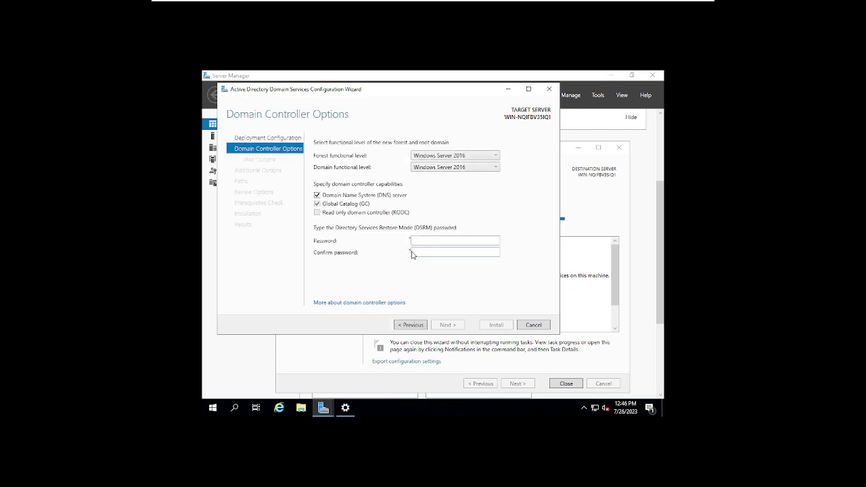
pyautogui.click(496, 157)
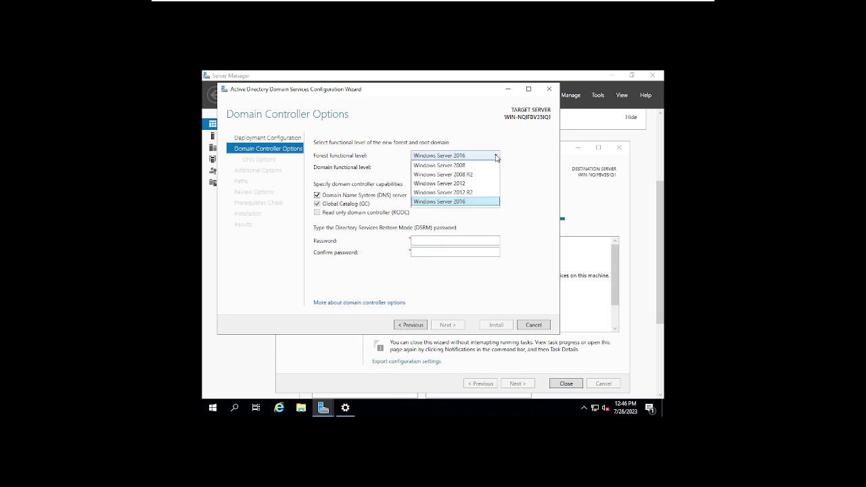
pyautogui.click(527, 206)
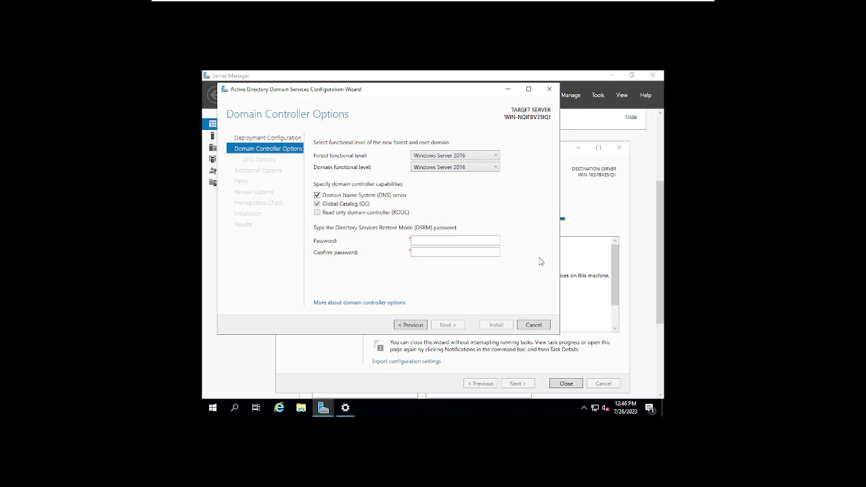
pyautogui.click(434, 240)
pyautogui.write('P@ssw0rd12')
pyautogui.press('BackSpace')
pyautogui.press('BackSpace')
pyautogui.press('BackSpace')
pyautogui.press('BackSpace')
pyautogui.press('BackSpace')
pyautogui.press('BackSpace')
pyautogui.press('BackSpace')
pyautogui.press('BackSpace')
pyautogui.press('BackSpace')
pyautogui.press('BackSpace')
pyautogui.write('P@ssw0rd1234')
pyautogui.press('Tab')
pyautogui.write('P@ssw0rd1234')
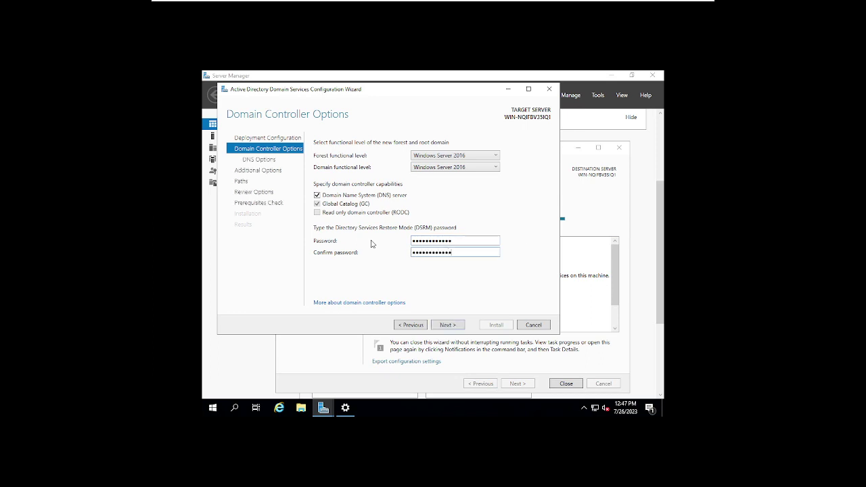
pyautogui.click(458, 327)
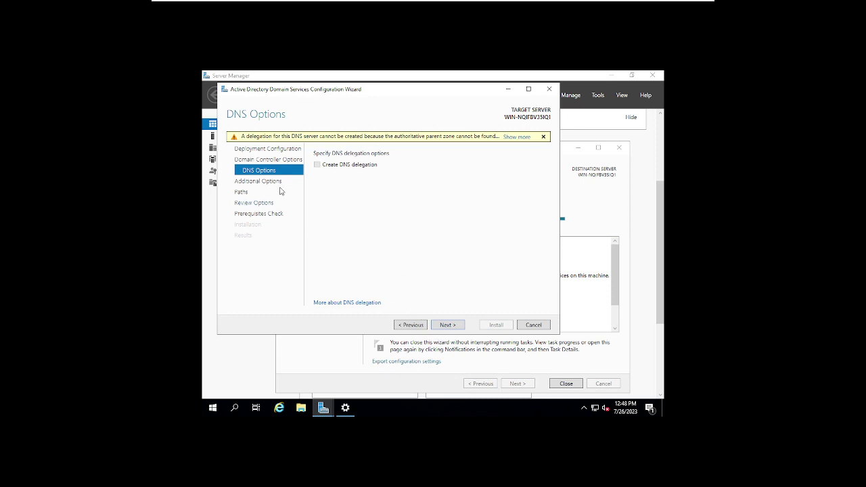
# Step: Accept the default DNS options and the NetBIOS name SENEEKI to reach the Paths page
pyautogui.click(447, 325)
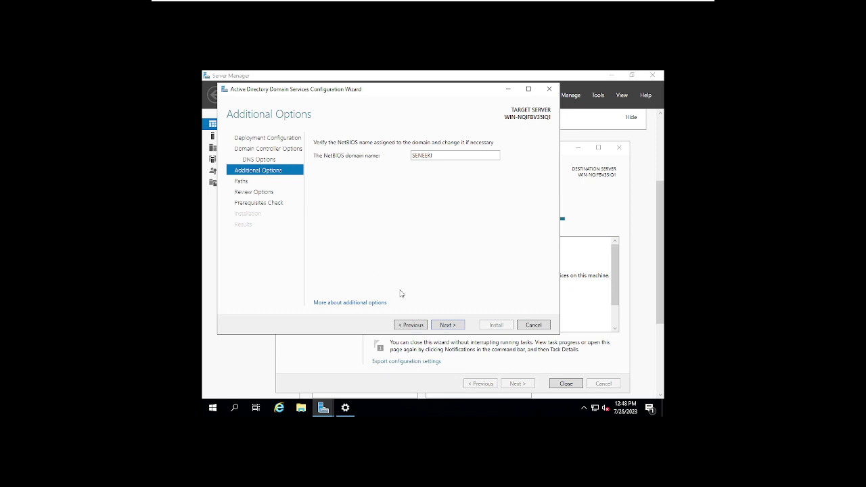
pyautogui.click(448, 325)
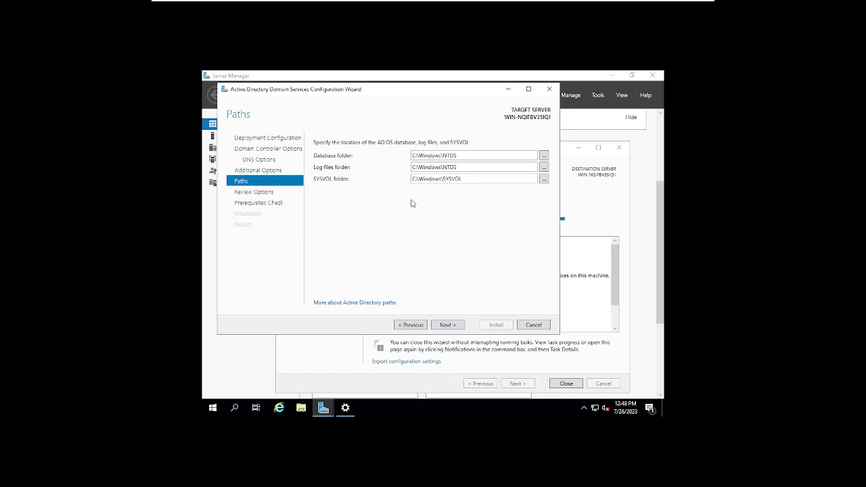
pyautogui.doubleClick(464, 180)
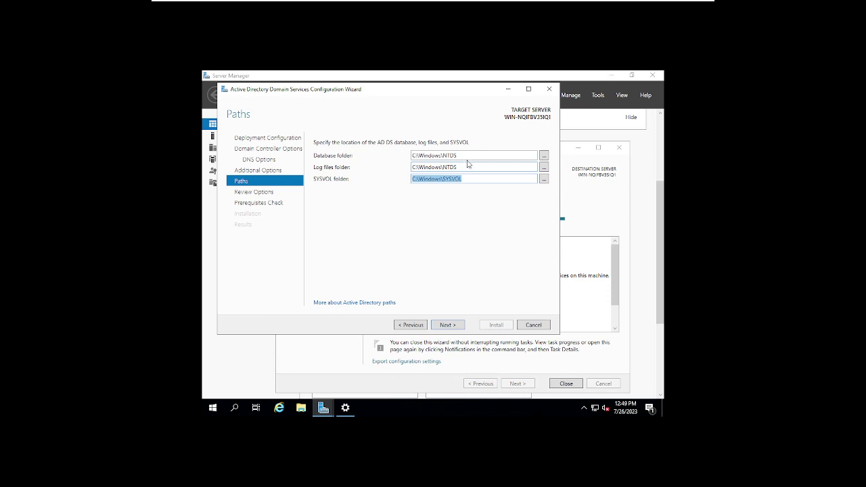
pyautogui.doubleClick(463, 155)
pyautogui.doubleClick(460, 166)
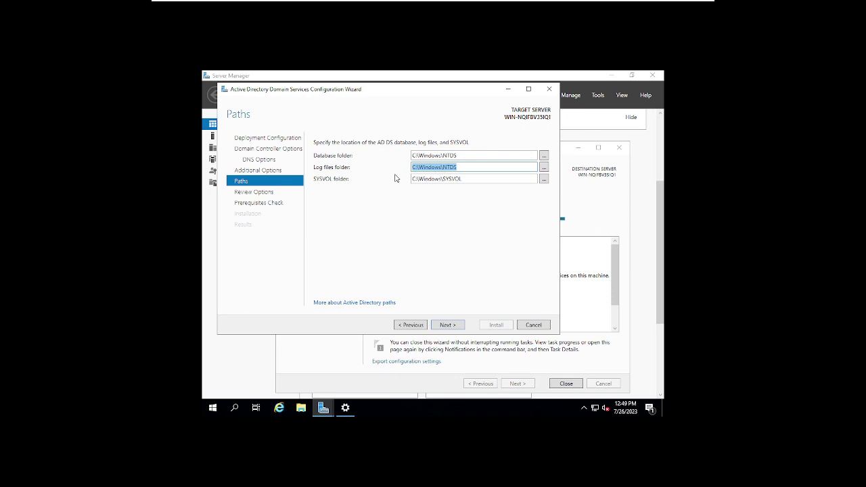
pyautogui.press('Tab')
pyautogui.press('Tab')
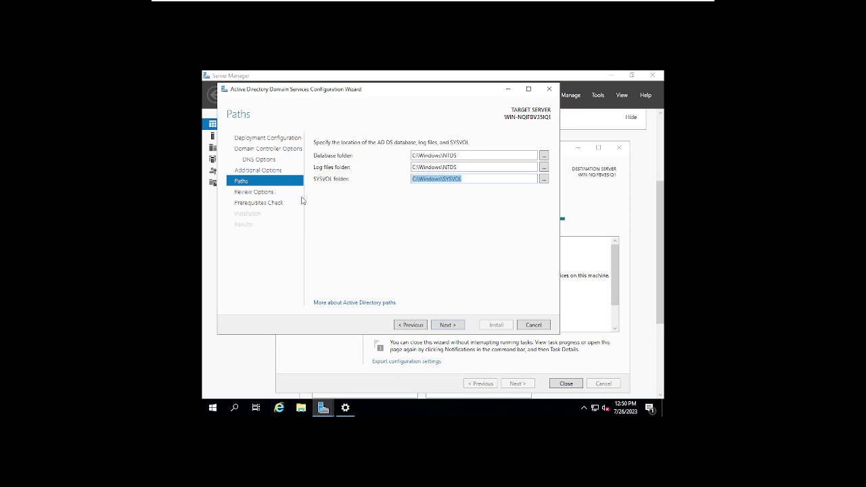
# Step: Run the prerequisites check, which fails on a pending reboot, and cancel the wizard
pyautogui.click(447, 326)
pyautogui.scroll(-5, 429, 193)
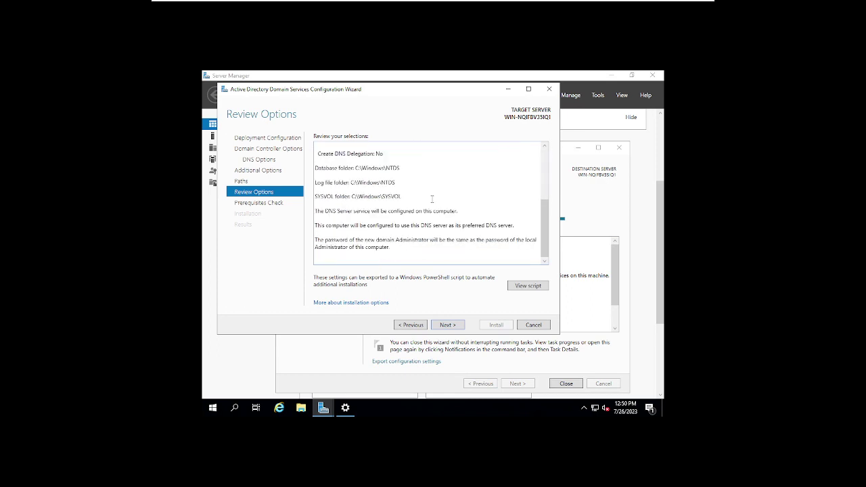
pyautogui.click(450, 325)
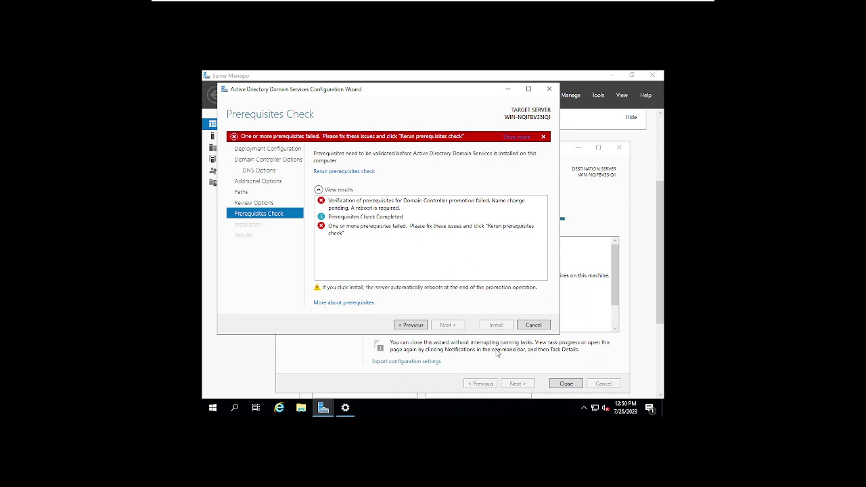
pyautogui.click(531, 325)
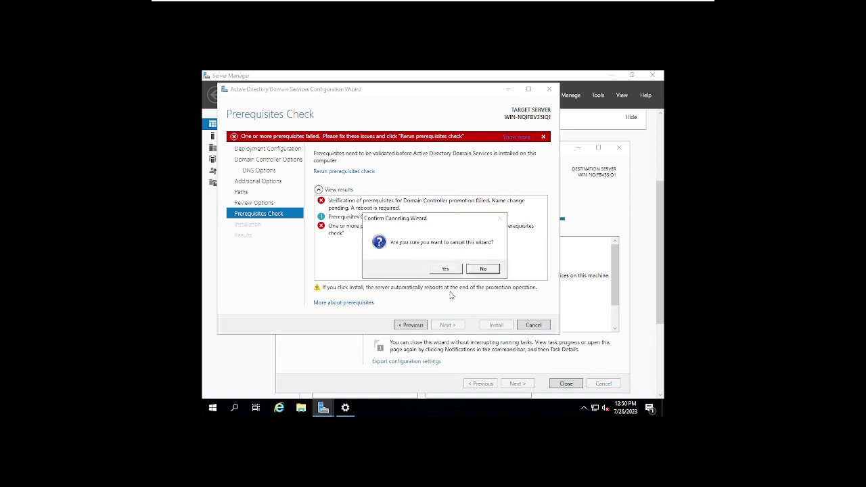
pyautogui.click(444, 269)
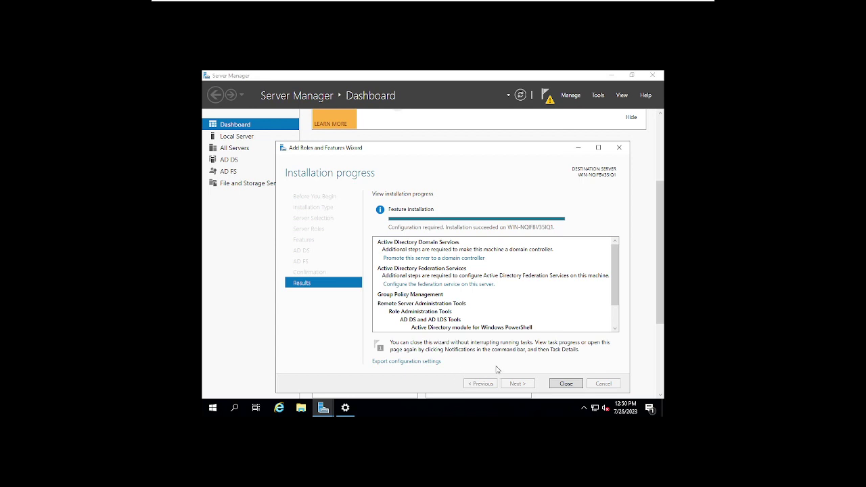
# Step: Restart the server from the Start context menu with reason Other (Planned)
pyautogui.scroll(-1, 502, 311)
pyautogui.scroll(1, 499, 301)
pyautogui.rightClick(216, 410)
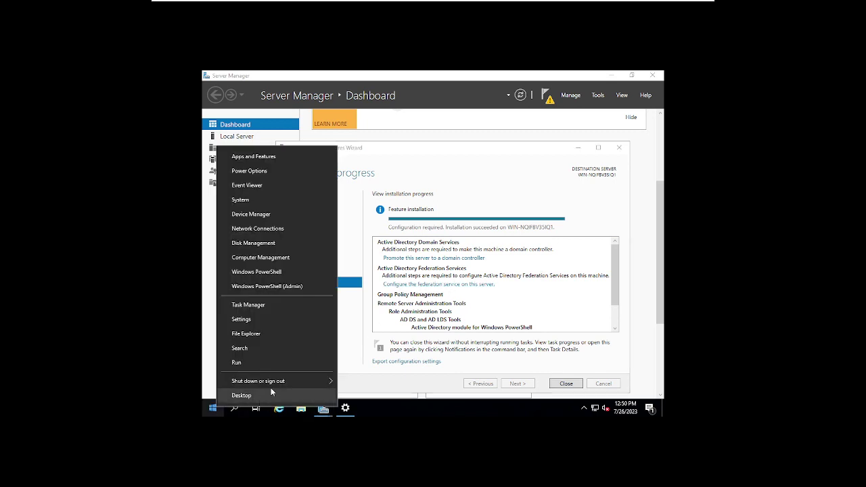
pyautogui.moveTo(291, 379)
pyautogui.click(356, 378)
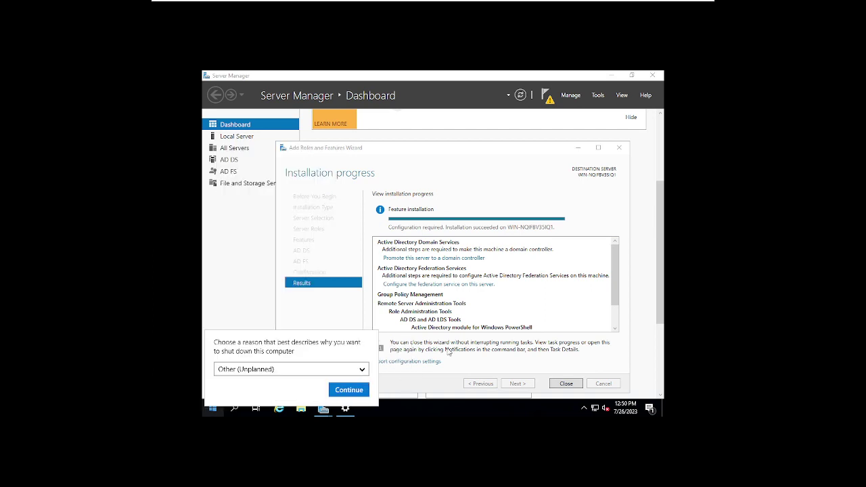
pyautogui.click(302, 374)
pyautogui.click(273, 376)
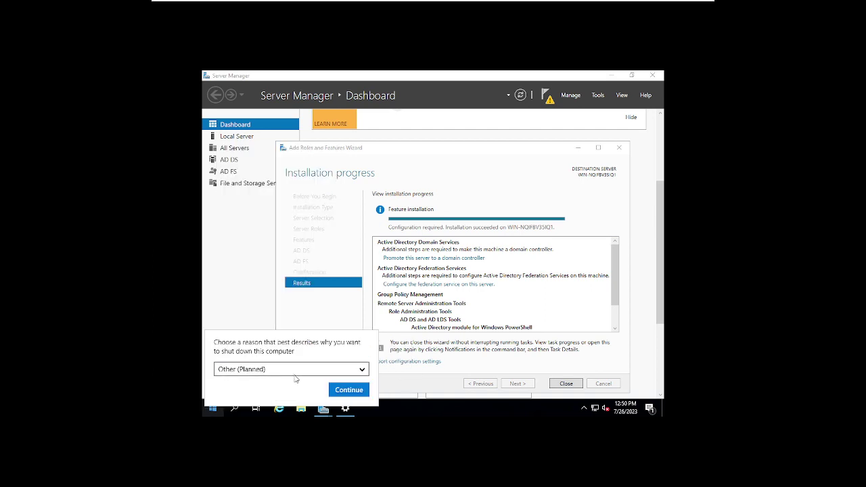
pyautogui.click(344, 388)
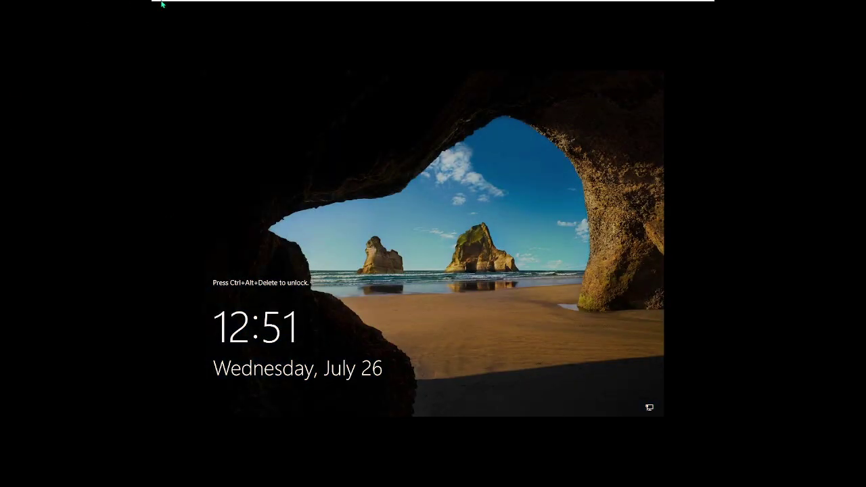
# Step: Wait for Seneeki-DC01 to reboot to its lock screen, then bring up the VMRC toolbar
pyautogui.moveTo(159, 2)
pyautogui.moveTo(211, 3)
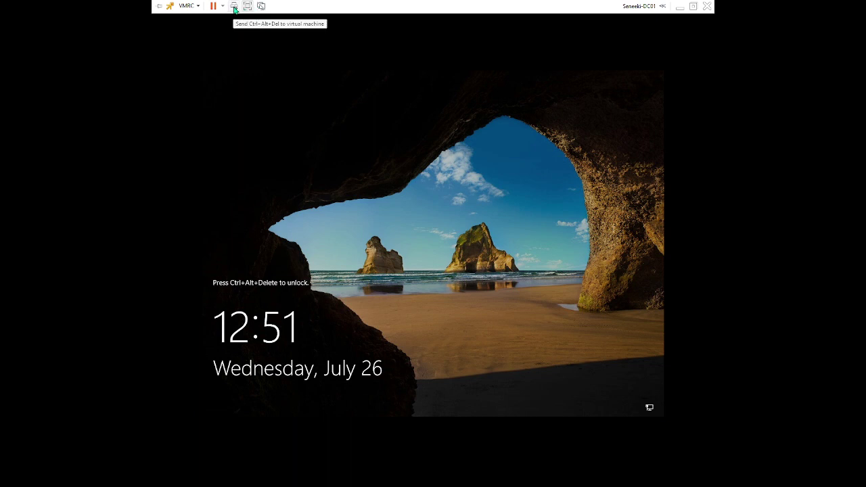
# Step: Exit full-screen view, return to the remote console, and maximize its window
pyautogui.click(234, 7)
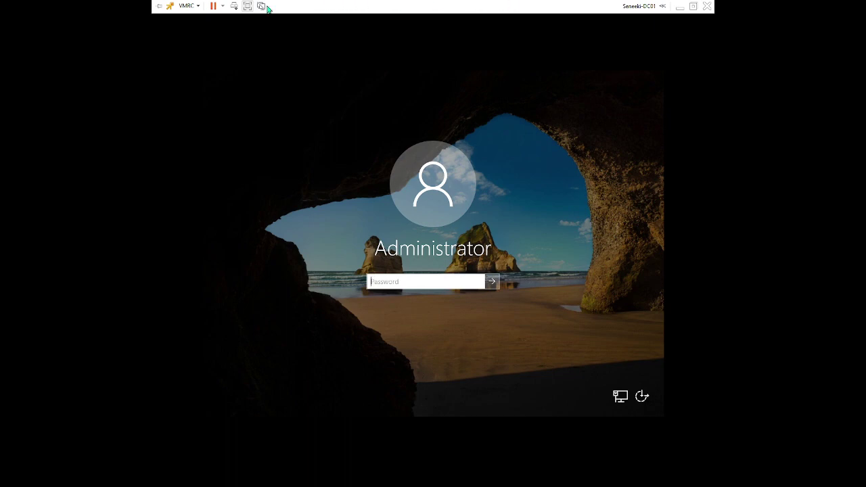
pyautogui.click(247, 6)
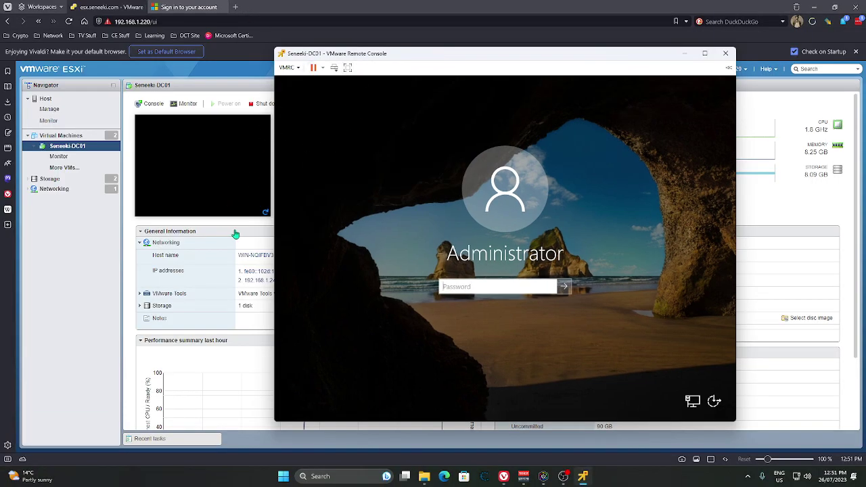
pyautogui.click(254, 335)
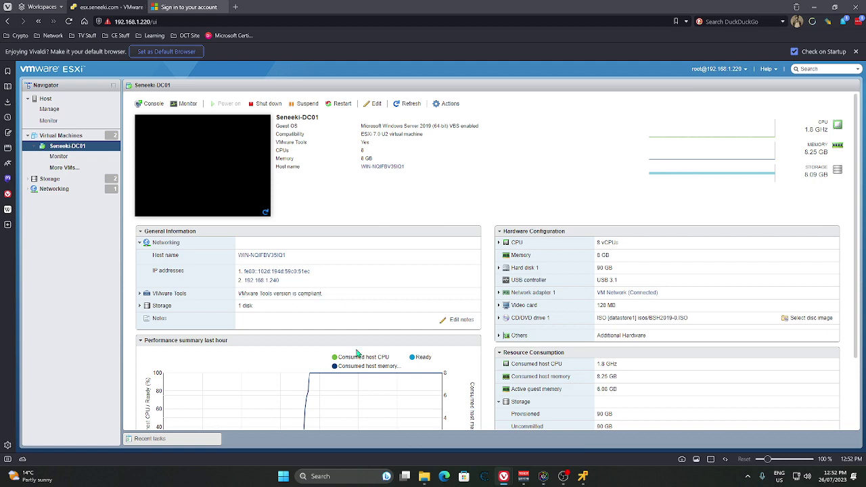
pyautogui.click(583, 477)
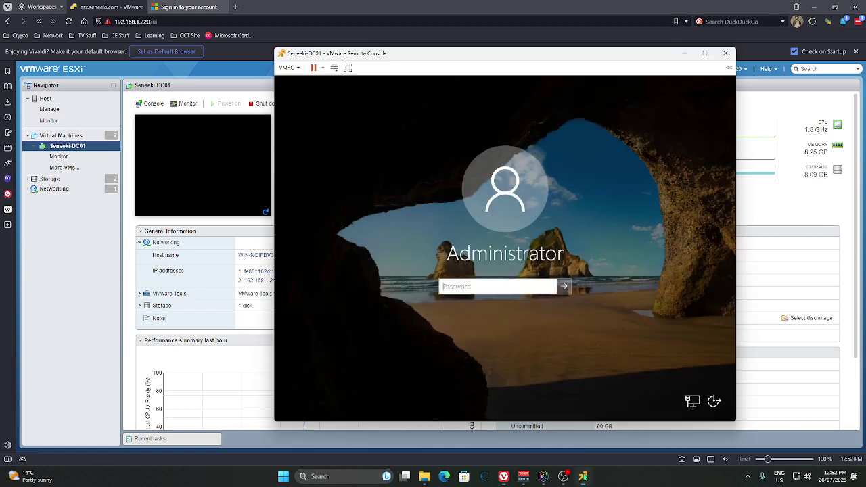
pyautogui.click(704, 53)
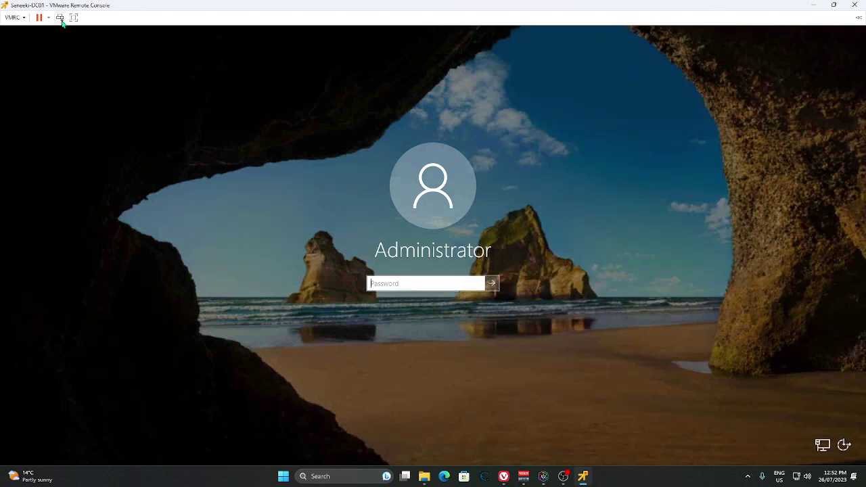
# Step: Sign in as Administrator with the account password and view the VM full screen
pyautogui.click(396, 284)
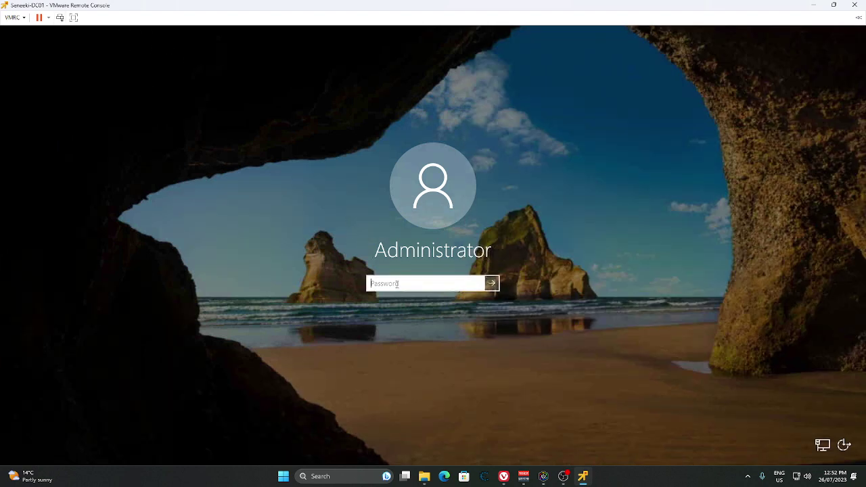
pyautogui.write('•••••••••••')
pyautogui.press('Return')
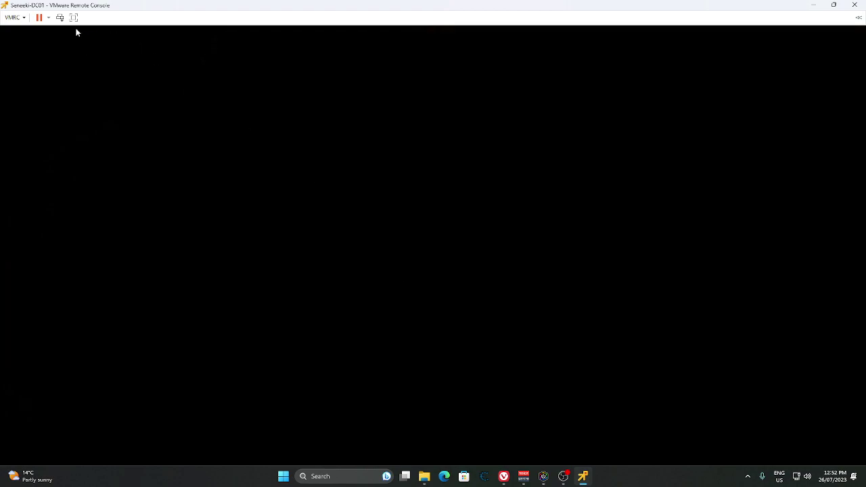
pyautogui.click(73, 17)
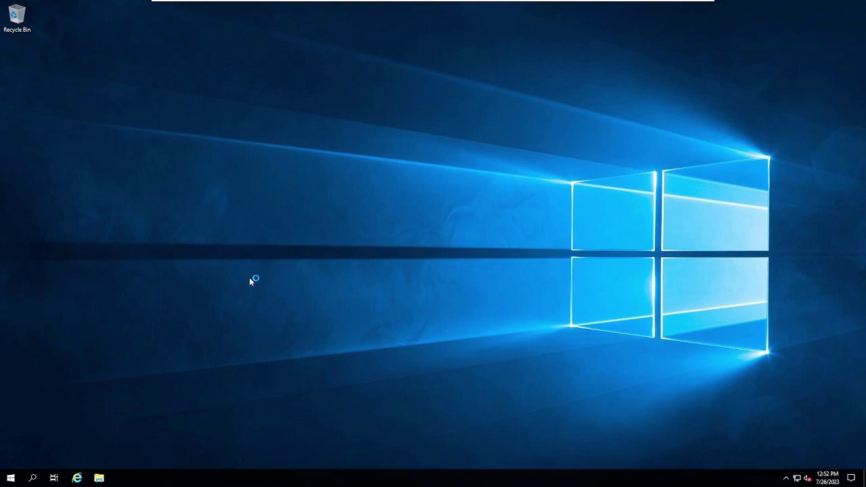
# Step: Unpin Internet Explorer from the taskbar, pin Microsoft Edge instead, and switch to Server Manager
pyautogui.click(18, 479)
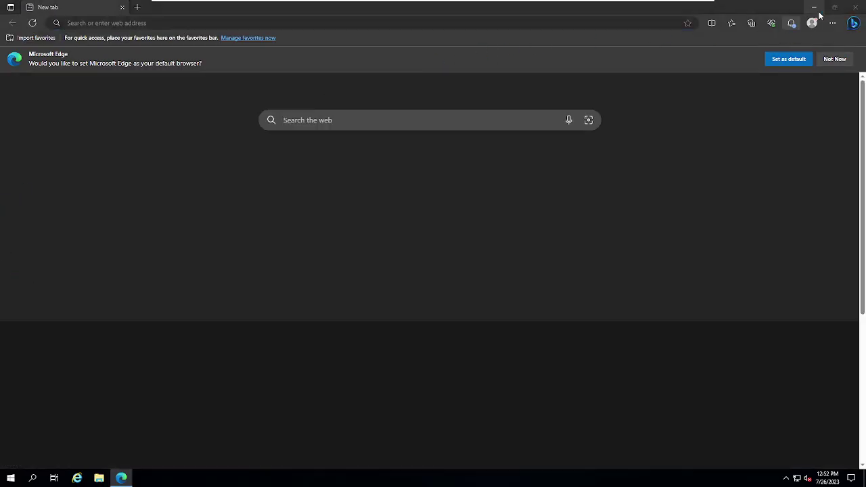
pyautogui.click(813, 7)
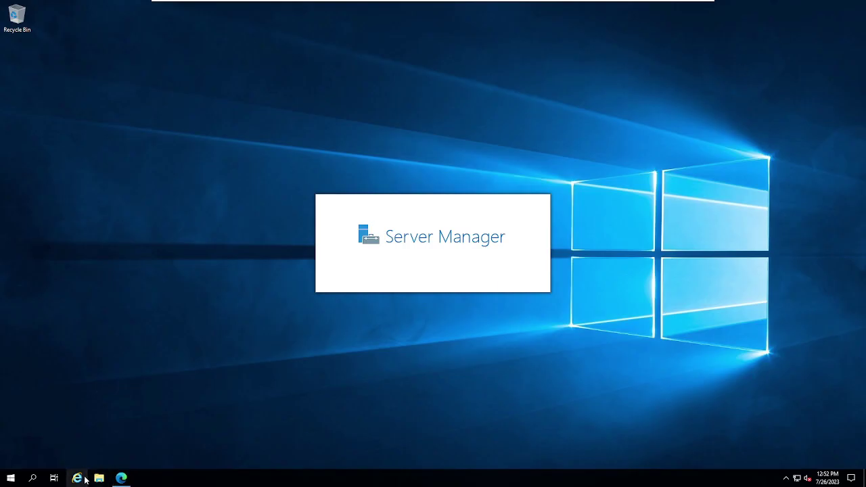
pyautogui.rightClick(84, 469)
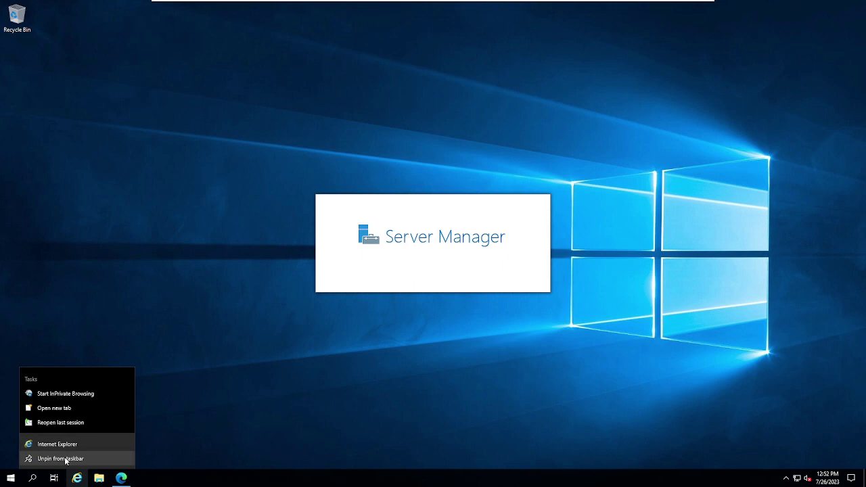
pyautogui.click(68, 460)
pyautogui.rightClick(98, 474)
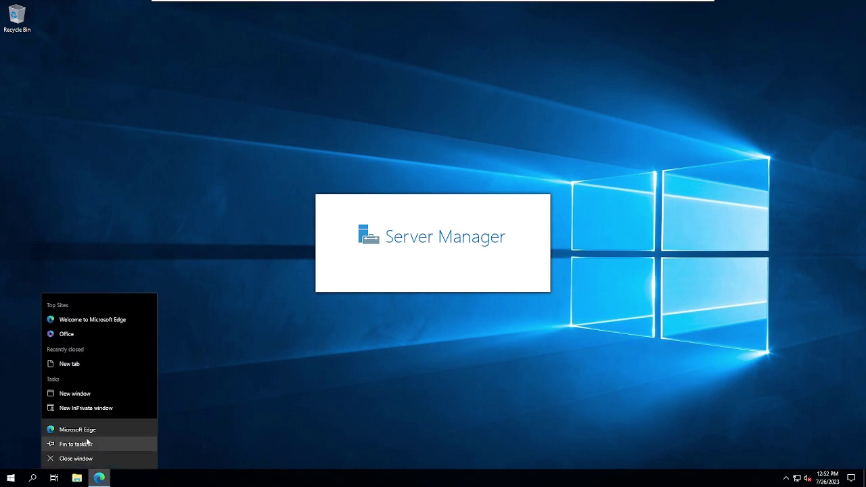
pyautogui.click(88, 445)
pyautogui.click(77, 478)
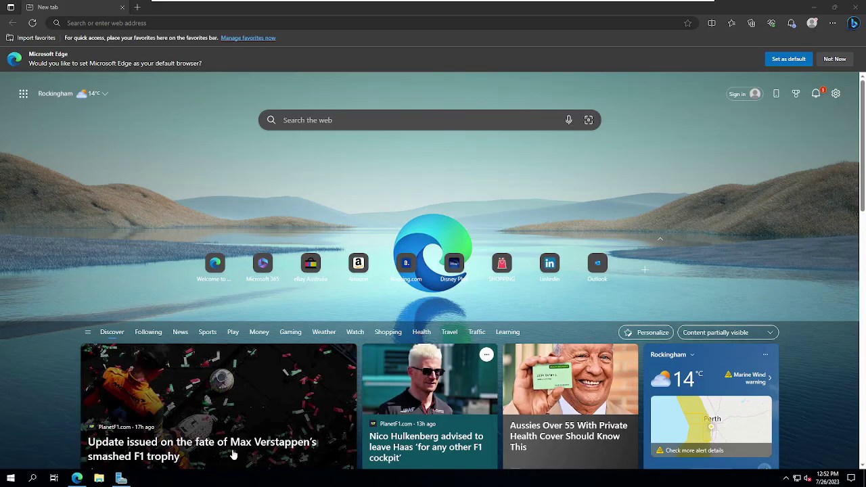
pyautogui.click(121, 478)
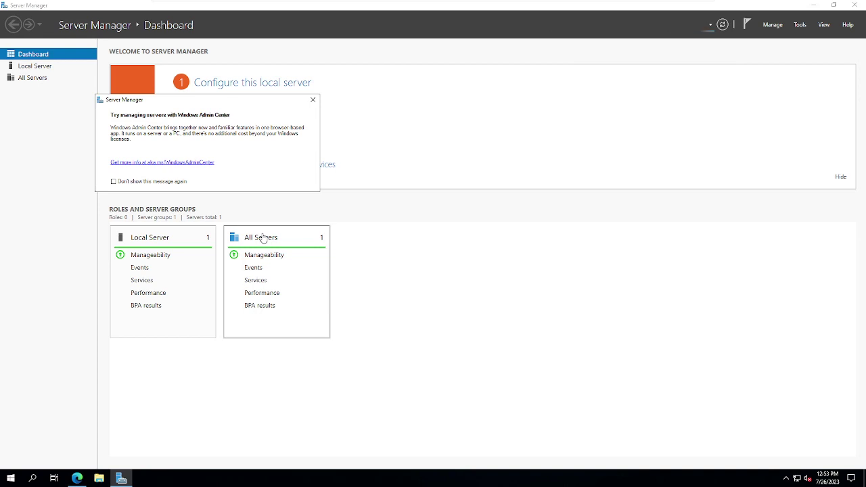
# Step: Dismiss the Windows Admin Center notice, check the stopped services, and show the AD DS/AD FS warnings
pyautogui.click(312, 99)
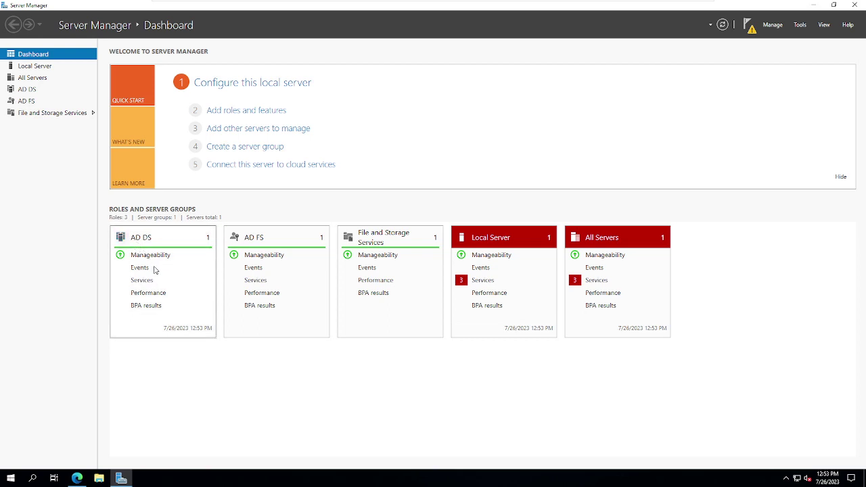
pyautogui.click(477, 284)
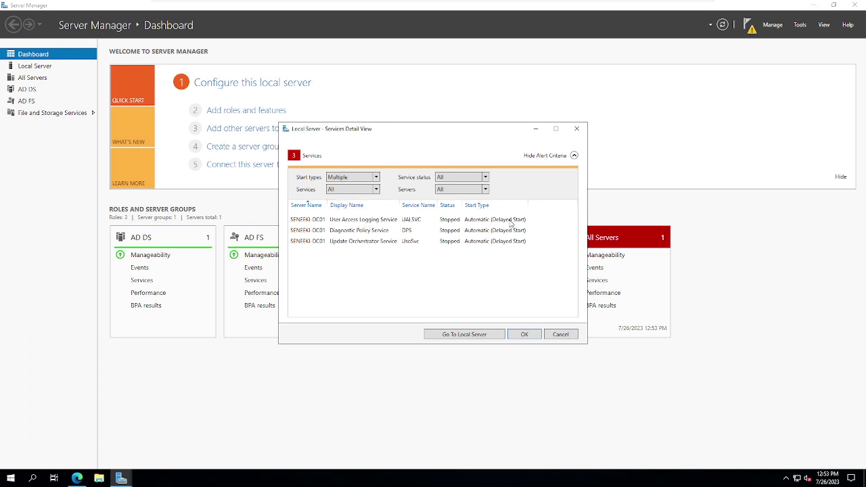
pyautogui.click(559, 334)
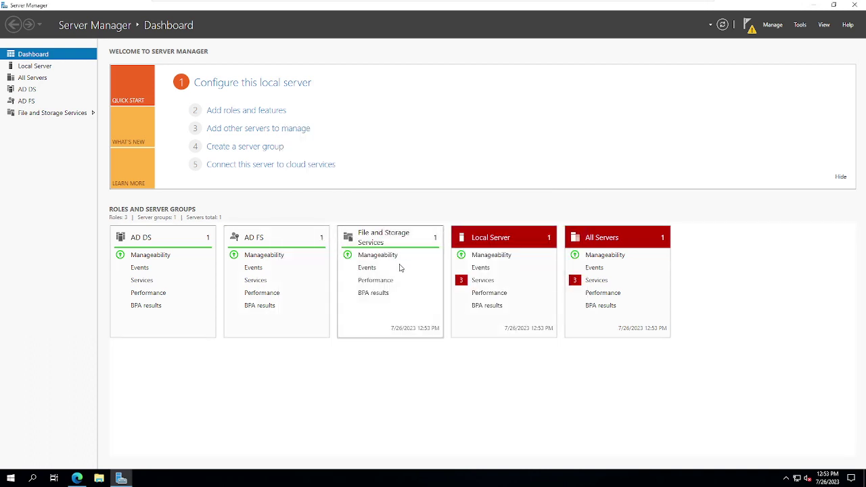
pyautogui.click(748, 27)
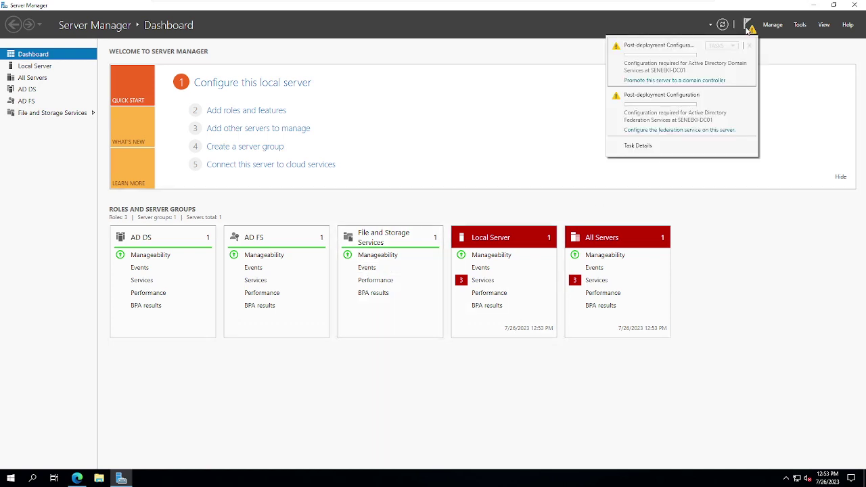
# Step: Promote the server to a domain controller from the notifications, letting it reboot to the lock screen
pyautogui.click(690, 80)
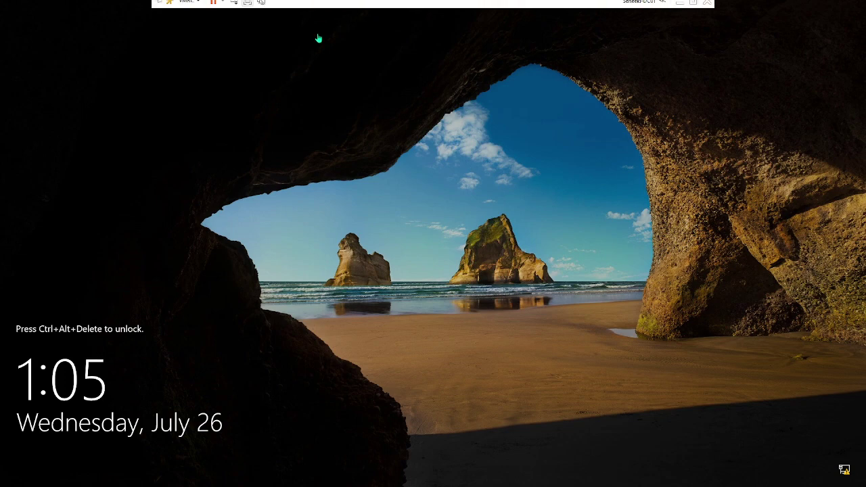
# Step: Unlock Seneeki-DC01 with Ctrl+Alt+Del and sign in with the domain Administrator password
pyautogui.moveTo(282, 4)
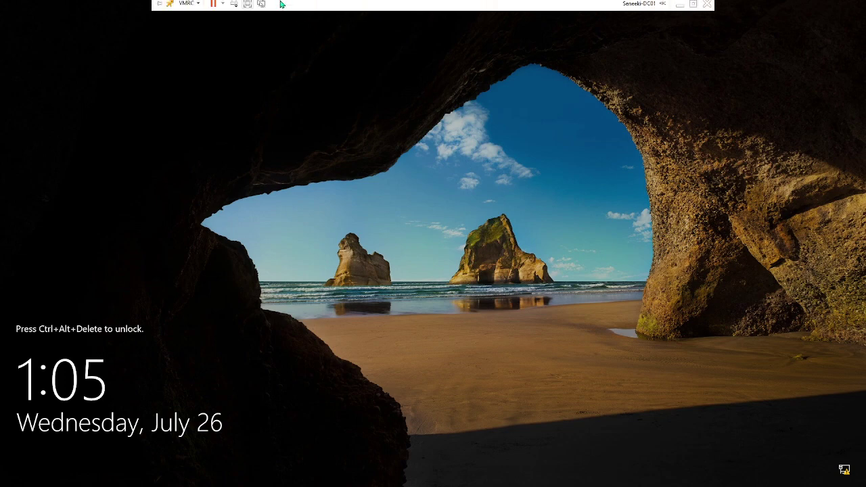
pyautogui.click(234, 5)
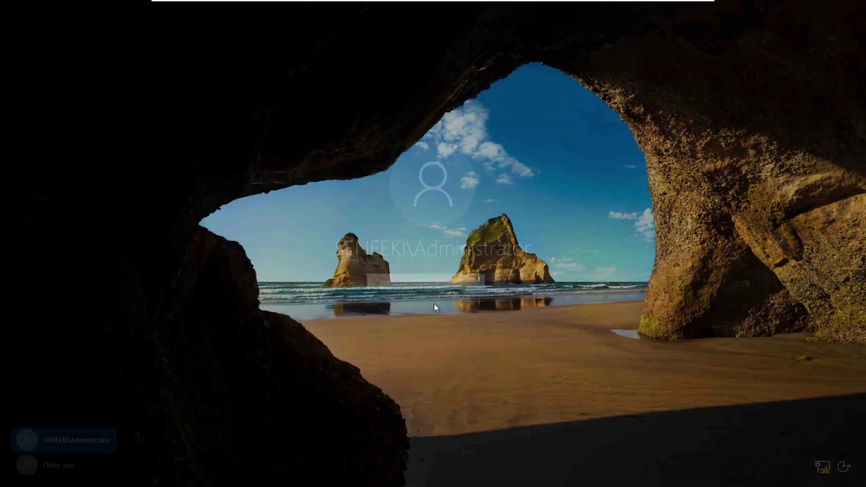
pyautogui.write('P')
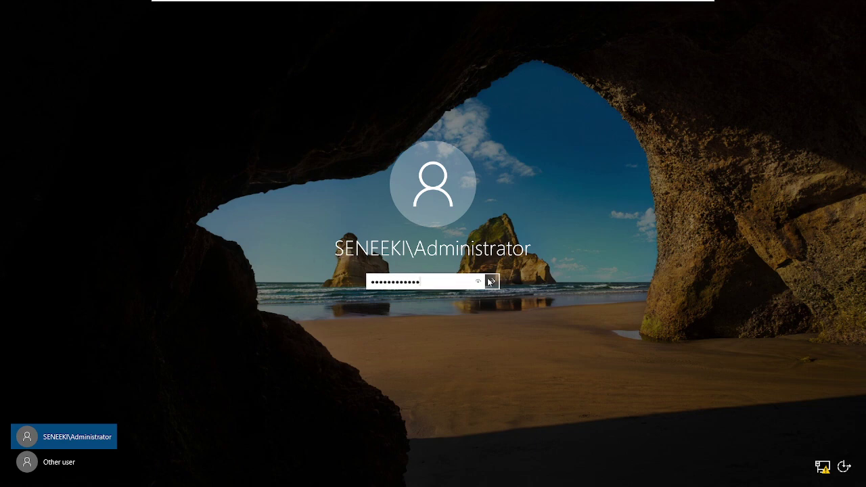
pyautogui.press('Return')
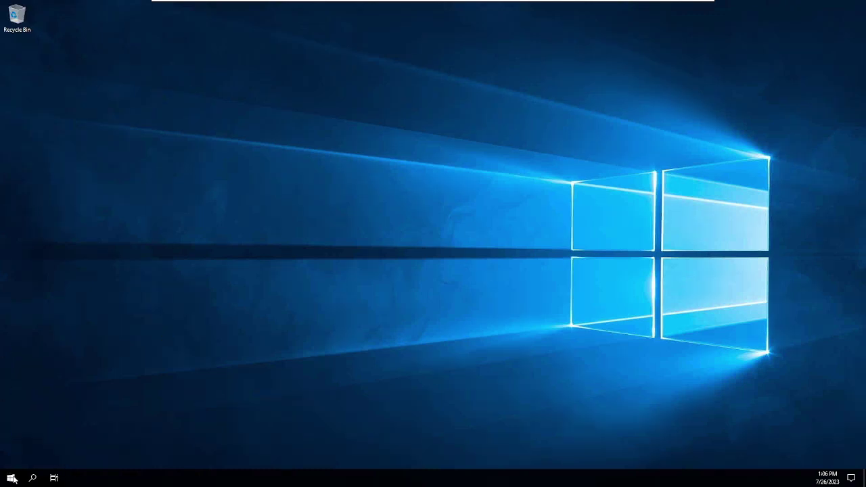
# Step: Search the Start menu for 'active' and launch Active Directory Users and Computers
pyautogui.press('super')
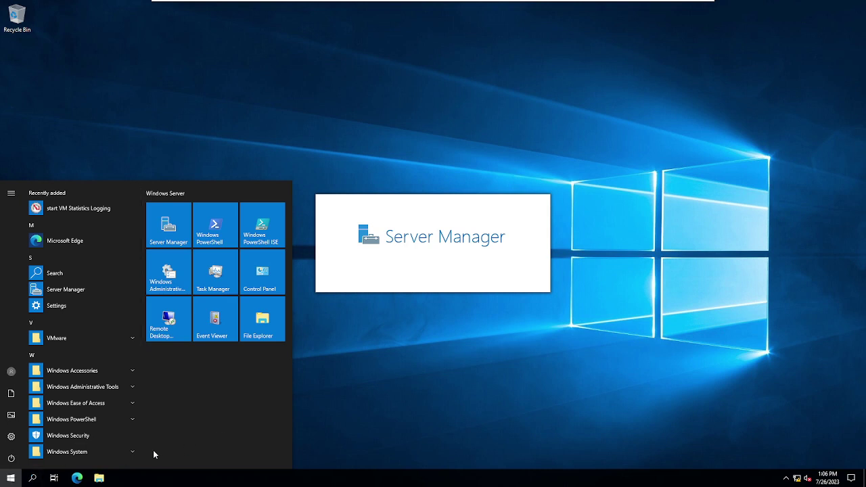
pyautogui.click(9, 480)
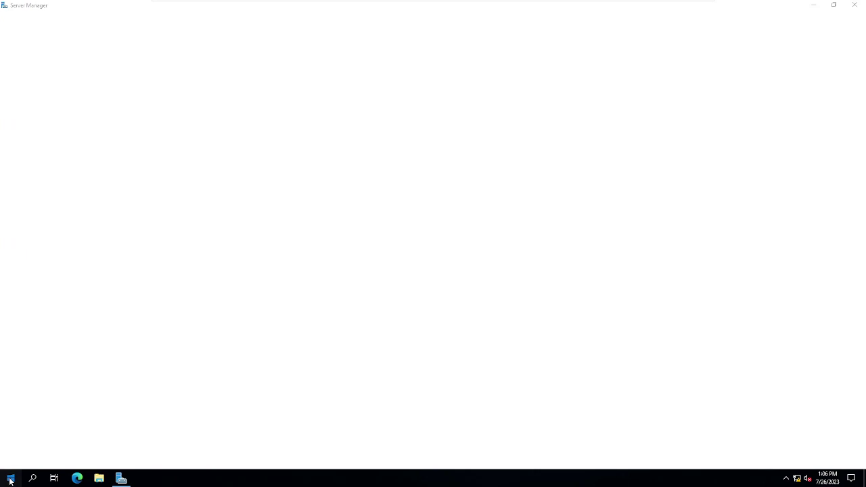
pyautogui.click(10, 481)
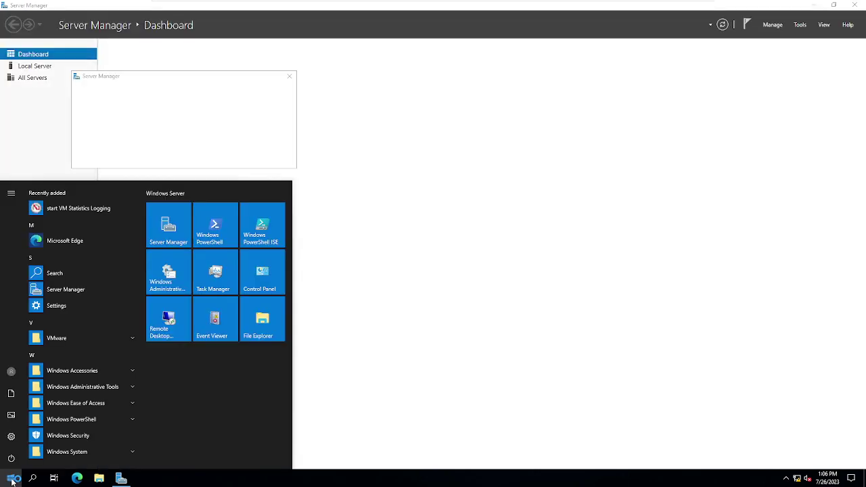
pyautogui.write('active')
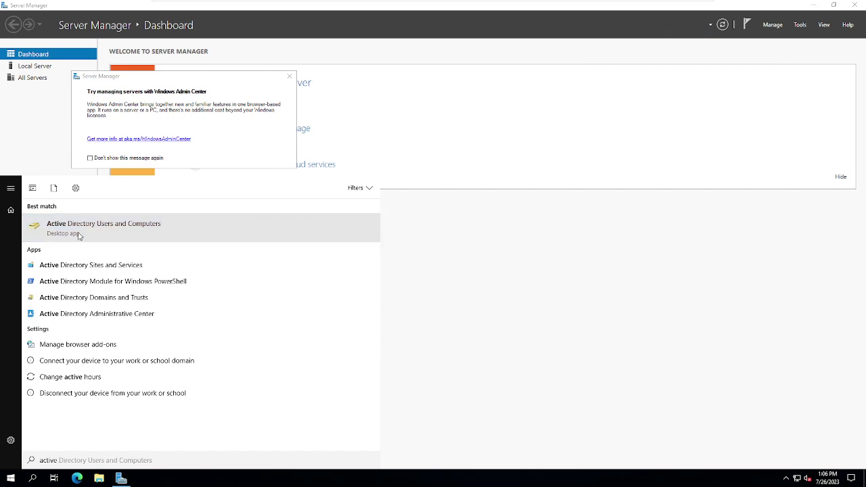
pyautogui.click(215, 234)
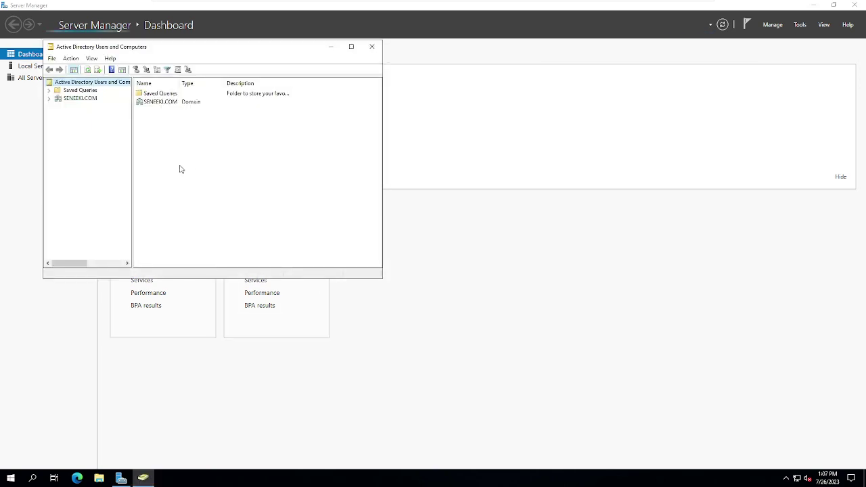
# Step: Maximize the console, widen the tree pane and expand the SENEEKI.COM domain
pyautogui.click(351, 47)
pyautogui.moveTo(89, 171); pyautogui.dragTo(90, 173)
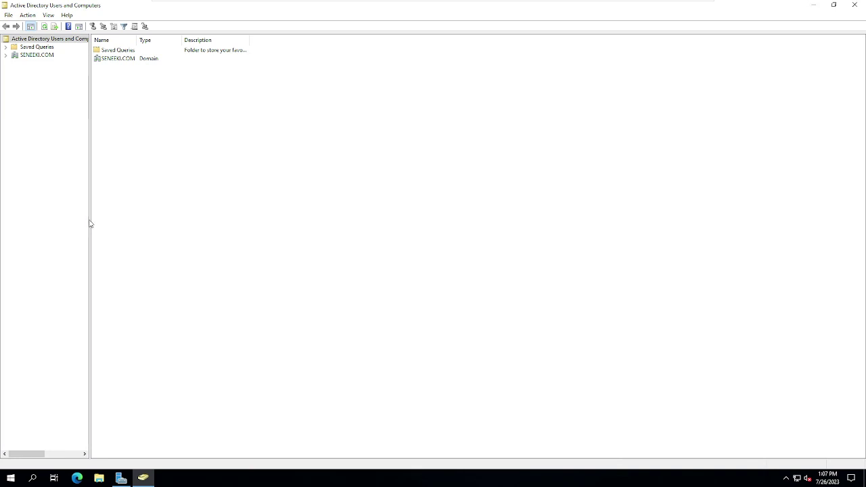
pyautogui.moveTo(89, 224); pyautogui.dragTo(138, 224)
pyautogui.click(7, 56)
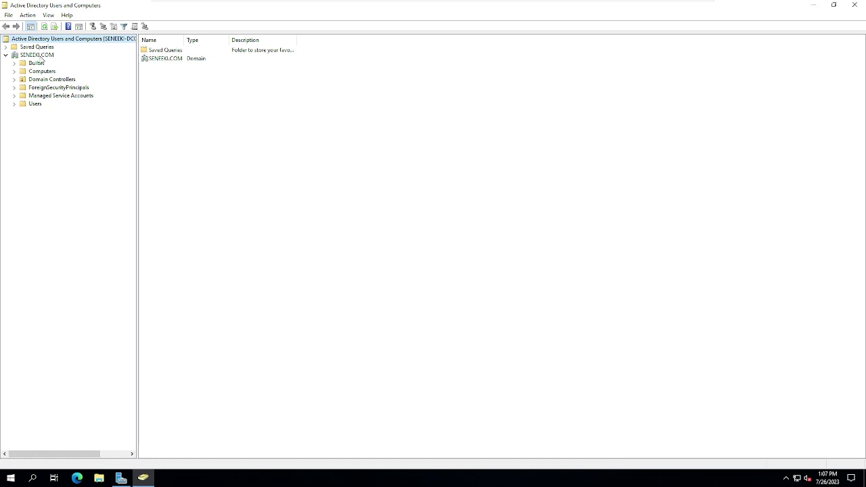
# Step: Create an organizational unit named SENEEKI directly under SENEEKI.COM
pyautogui.rightClick(37, 56)
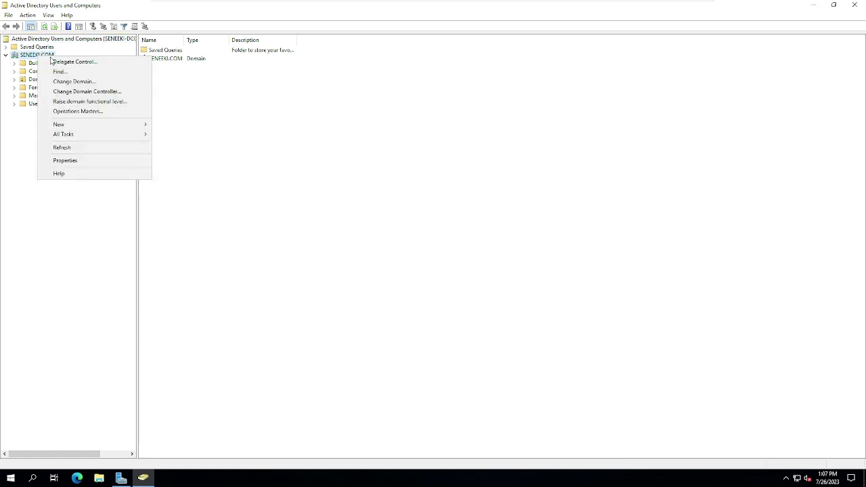
pyautogui.moveTo(124, 126)
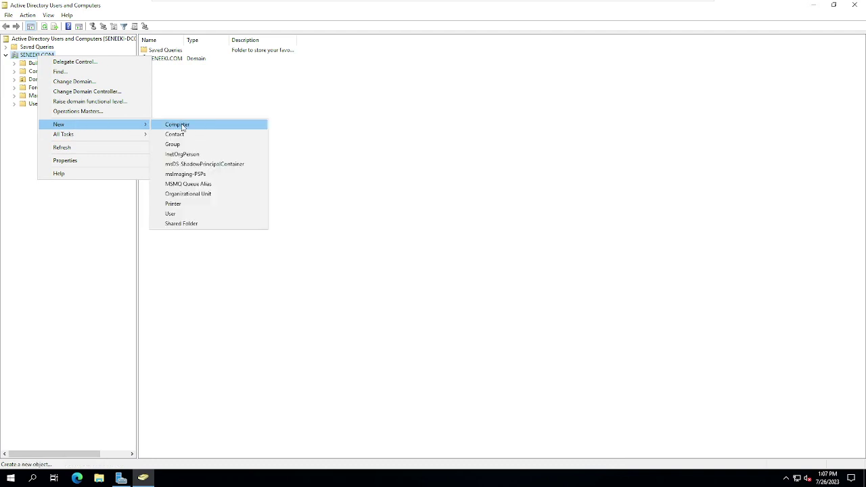
pyautogui.click(218, 194)
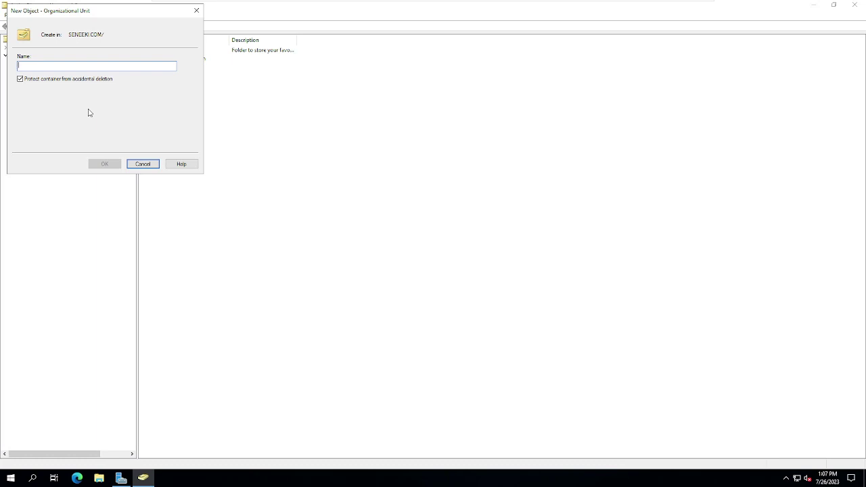
pyautogui.write('SENEEKI')
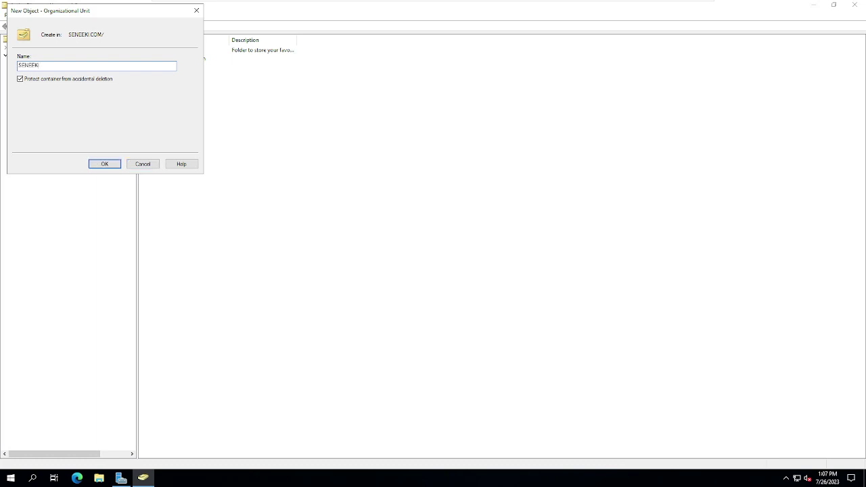
pyautogui.press('Return')
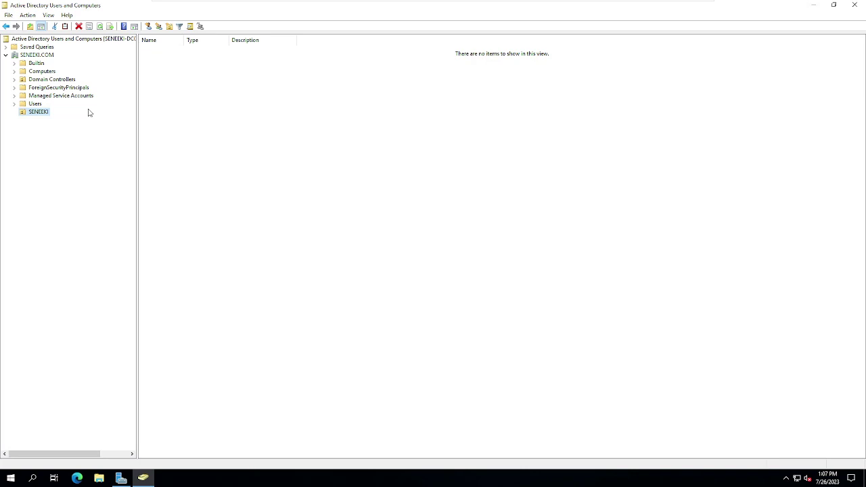
# Step: Create the Devices and Users organizational units inside SENEEKI
pyautogui.rightClick(34, 115)
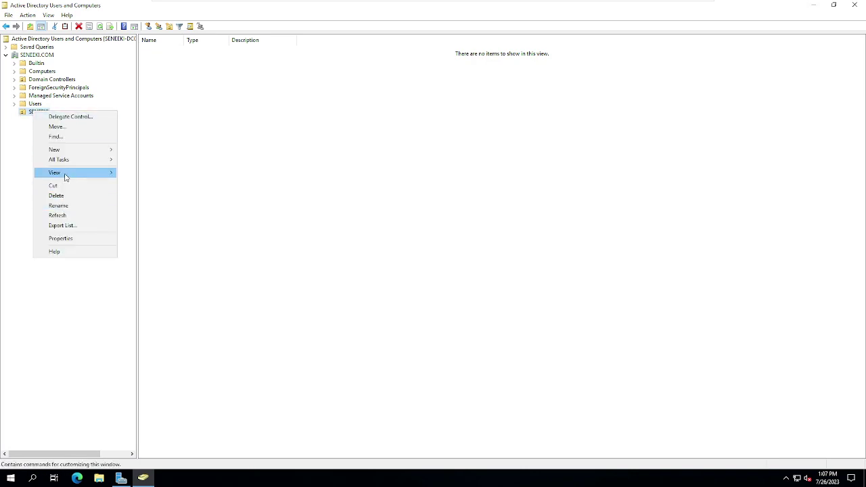
pyautogui.moveTo(114, 152)
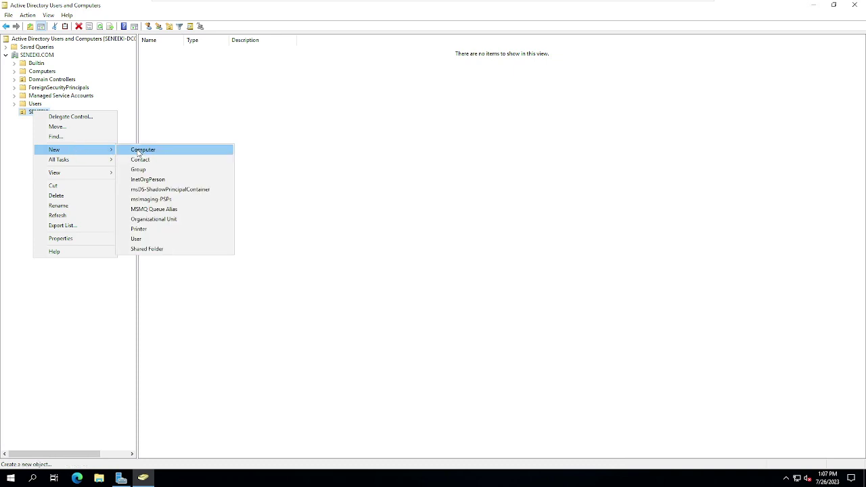
pyautogui.click(153, 220)
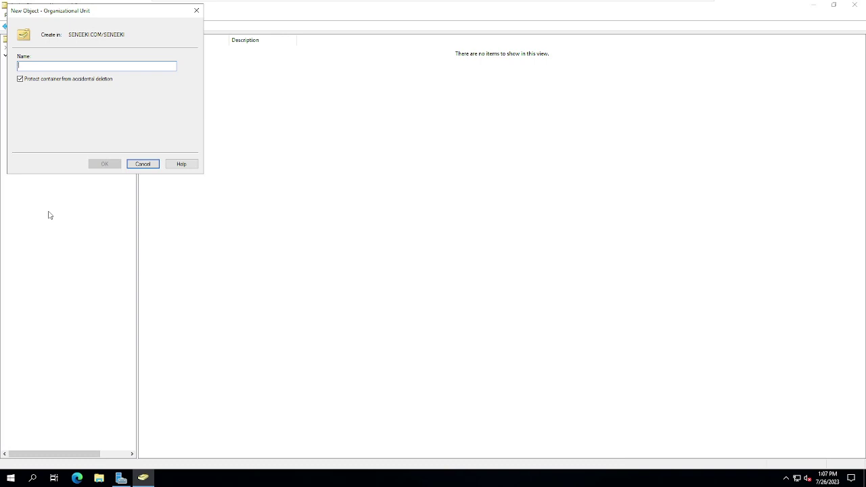
pyautogui.write('Devices')
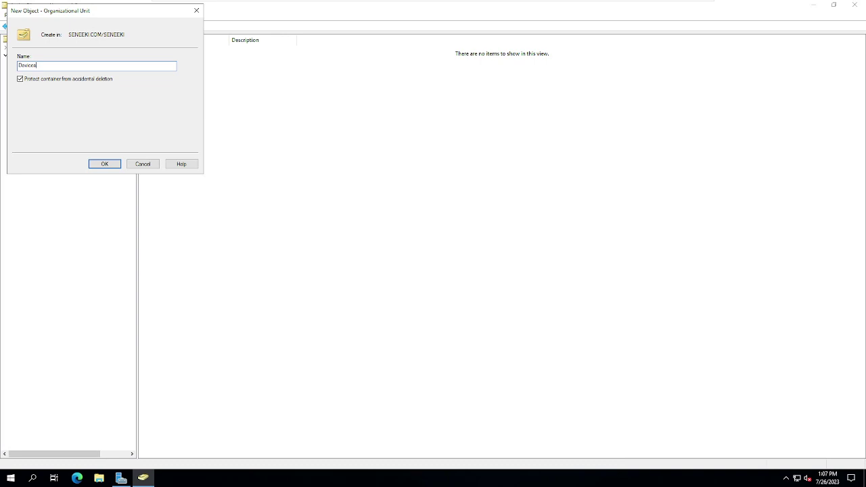
pyautogui.click(103, 165)
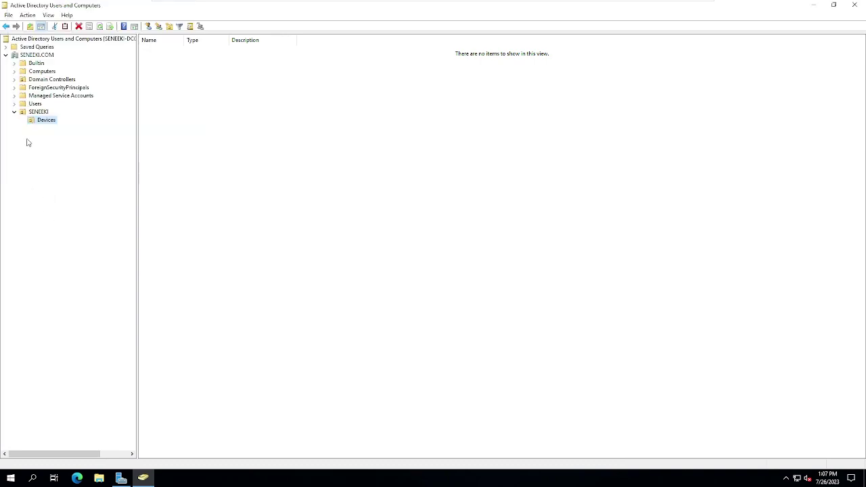
pyautogui.rightClick(37, 112)
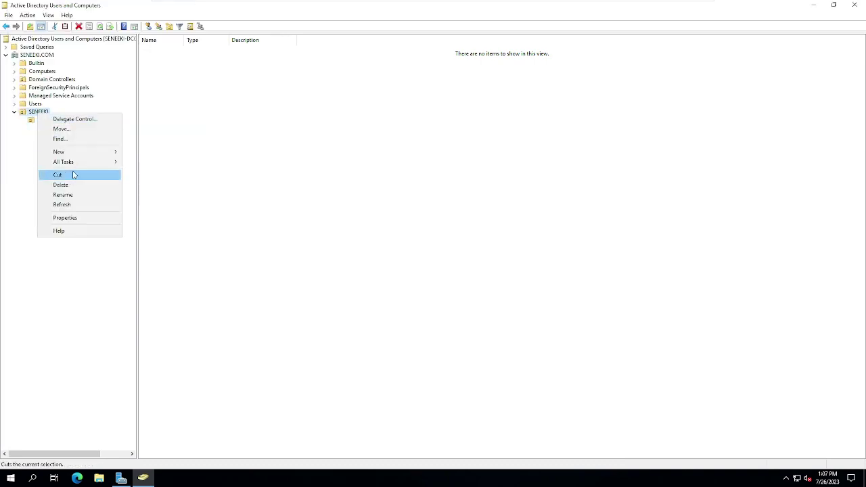
pyautogui.moveTo(88, 153)
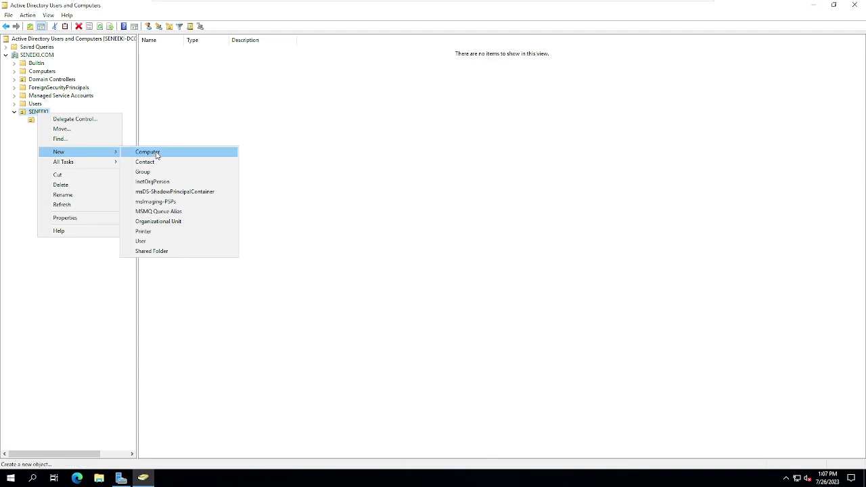
pyautogui.click(149, 221)
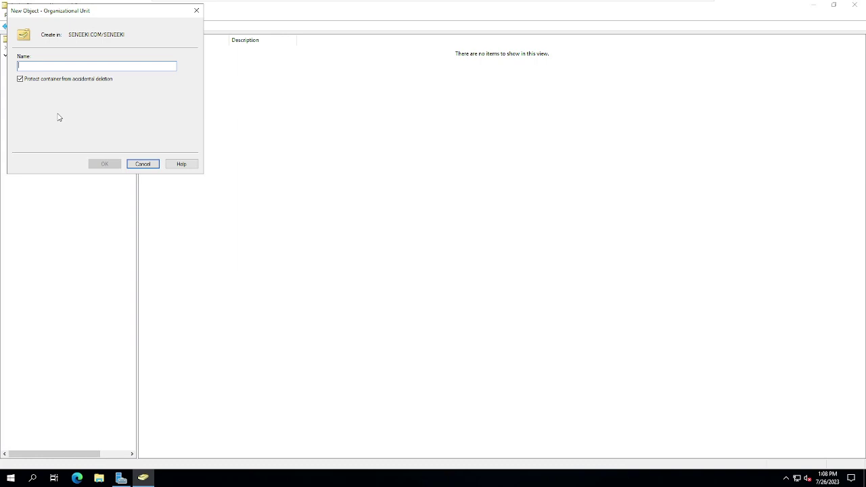
pyautogui.write('Users')
pyautogui.press('Return')
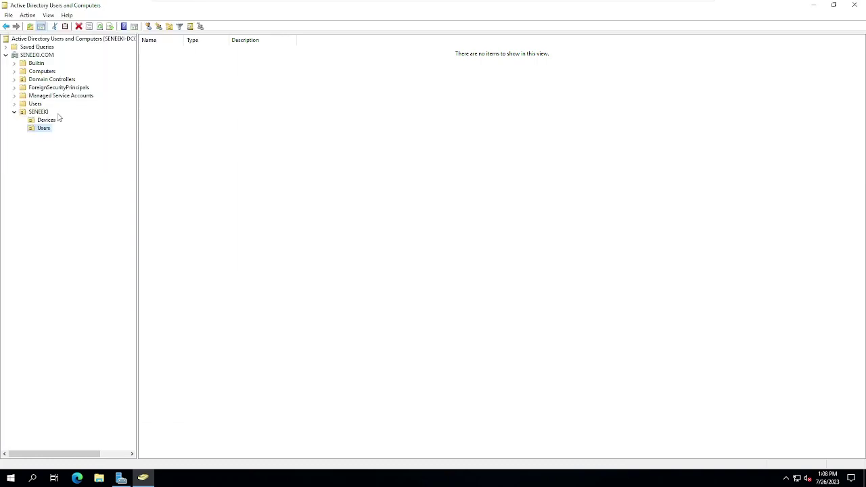
# Step: Create the Admins and Users (Disabled) units inside SENEEKI's Users OU
pyautogui.rightClick(40, 128)
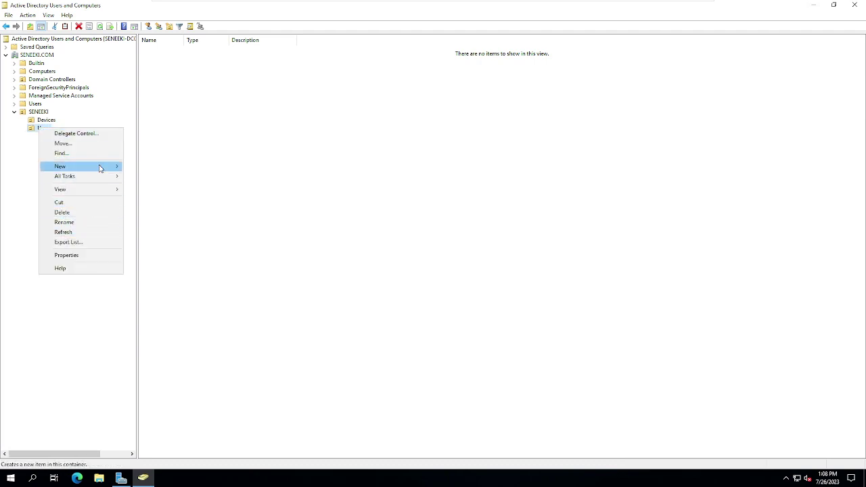
pyautogui.moveTo(115, 168)
pyautogui.click(159, 236)
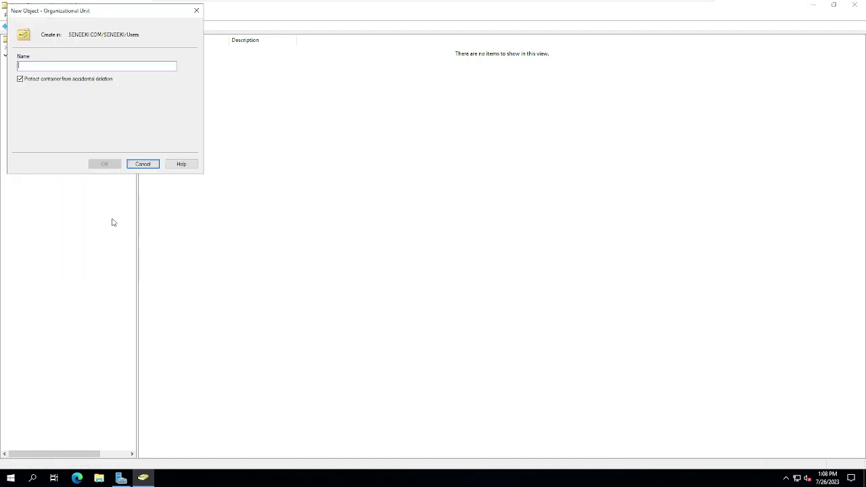
pyautogui.write('Admins')
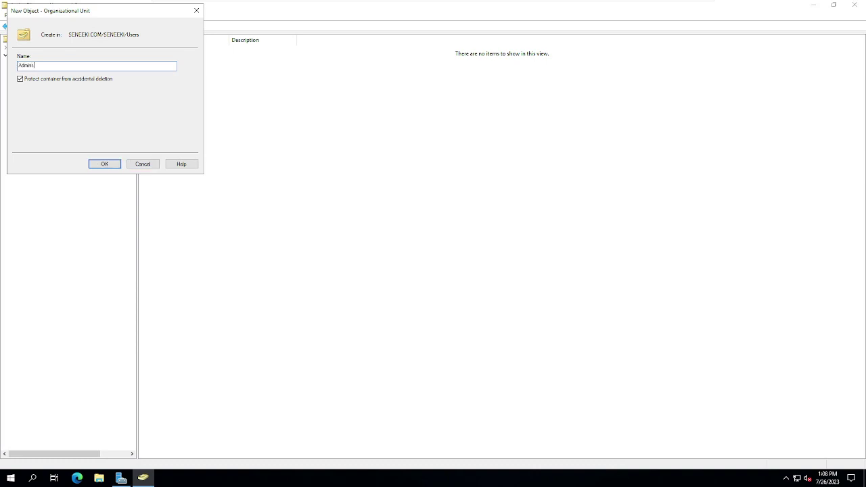
pyautogui.press('Return')
pyautogui.rightClick(42, 128)
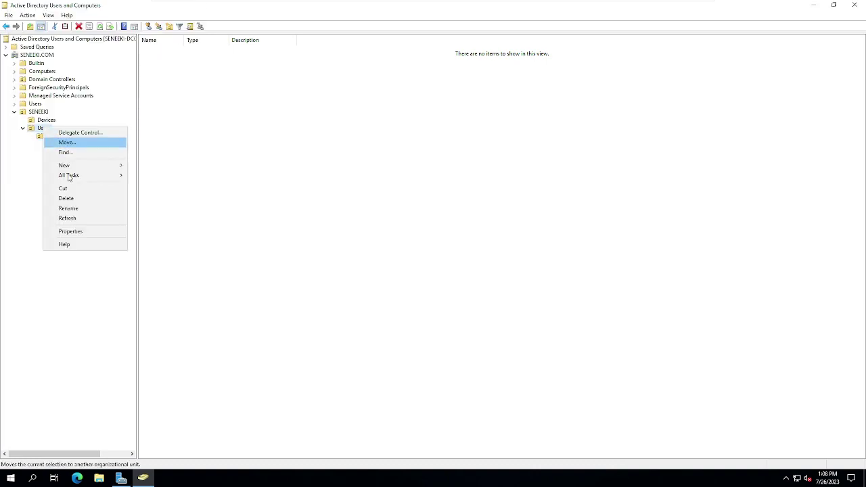
pyautogui.moveTo(85, 167)
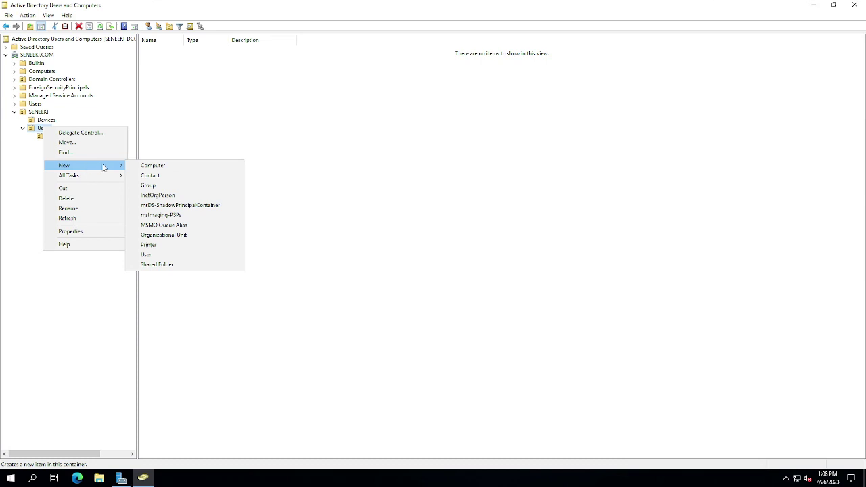
pyautogui.click(163, 235)
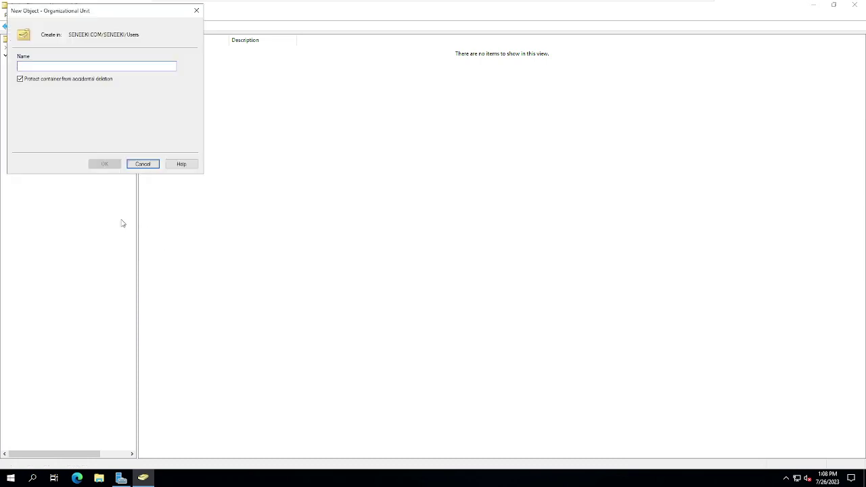
pyautogui.write('U')
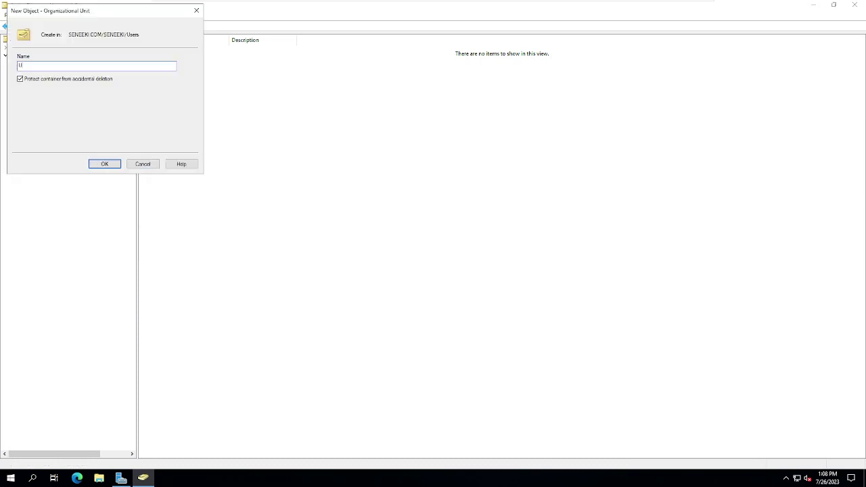
pyautogui.write('sers (Disabled)')
pyautogui.click(105, 165)
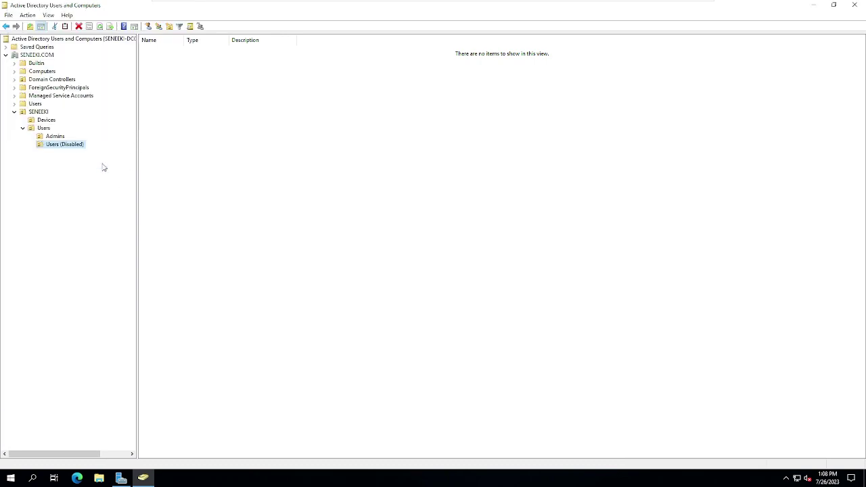
# Step: Create the Users (365 Sync) and Users (365 Archive) units inside the Users OU
pyautogui.rightClick(40, 129)
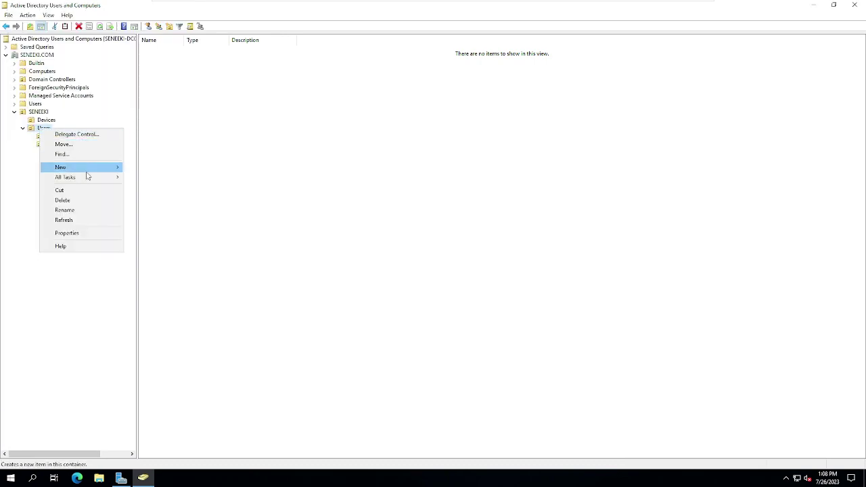
pyautogui.moveTo(85, 169)
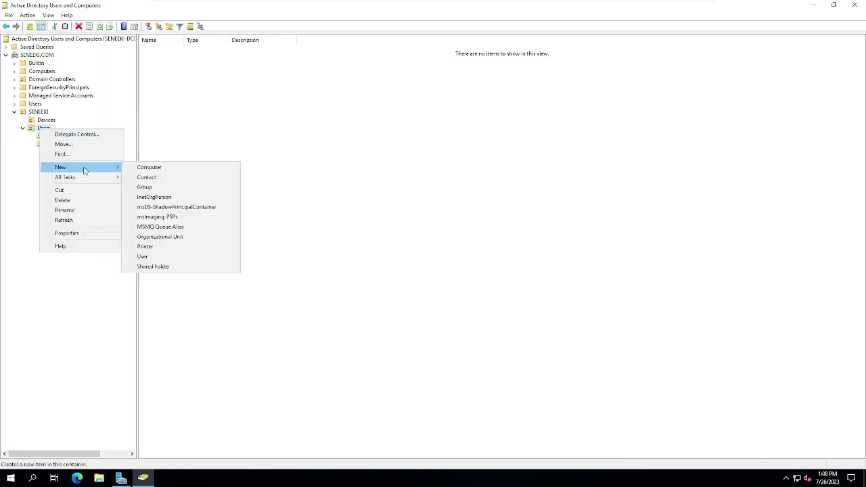
pyautogui.click(152, 238)
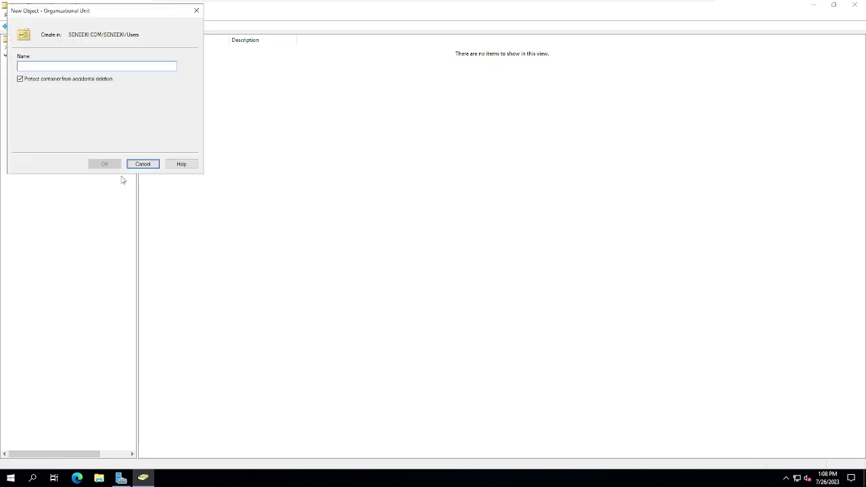
pyautogui.write('Users')
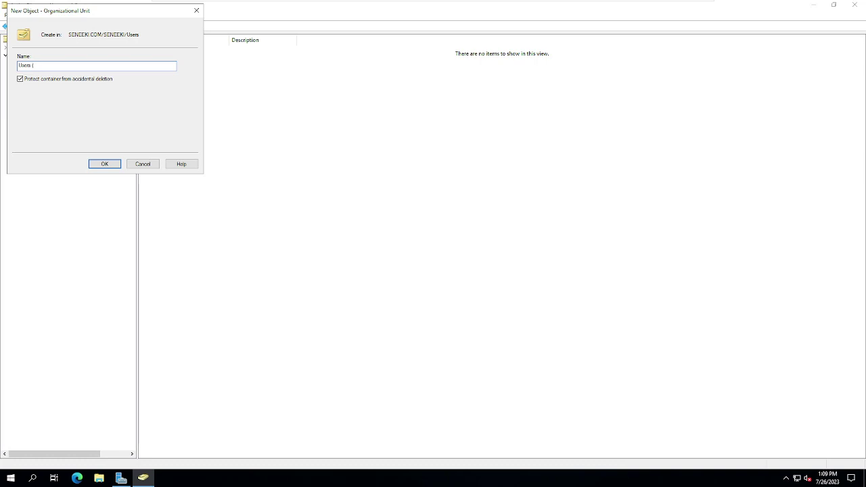
pyautogui.write(' (365 Sync')
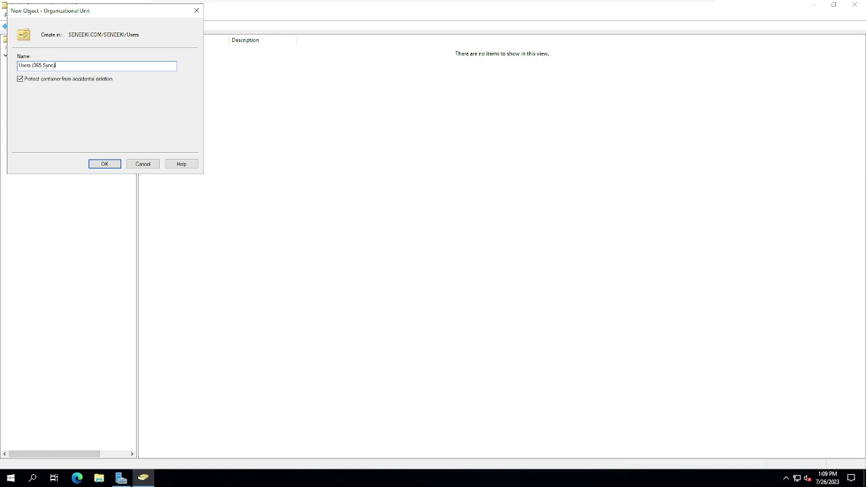
pyautogui.click(108, 164)
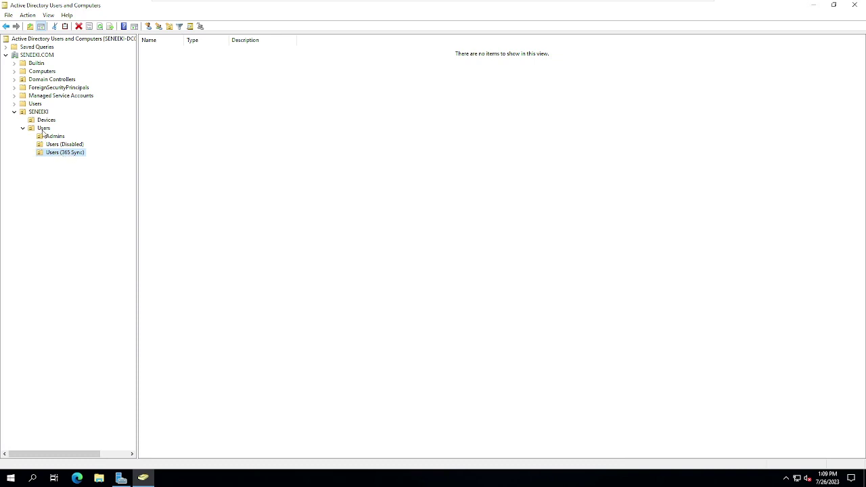
pyautogui.rightClick(42, 129)
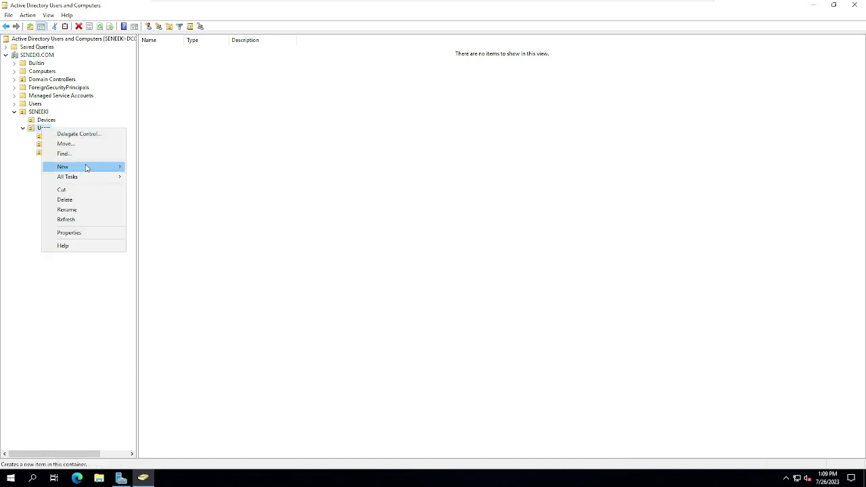
pyautogui.moveTo(105, 168)
pyautogui.click(152, 237)
pyautogui.write('Users (')
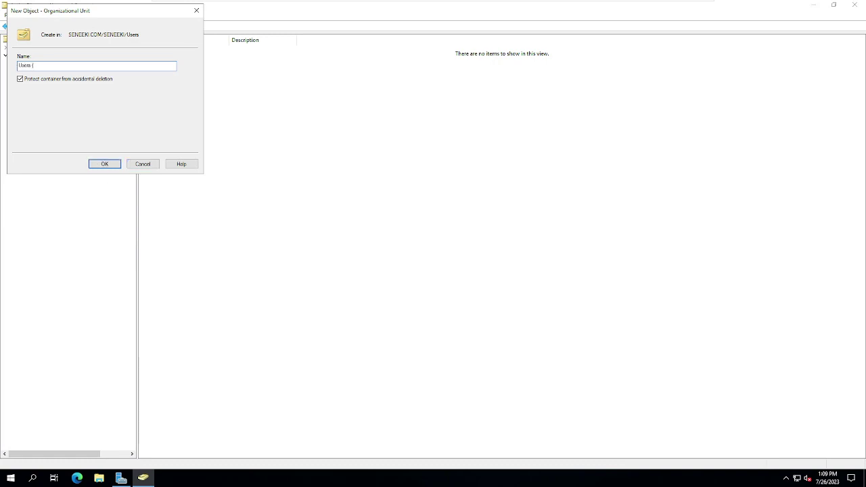
pyautogui.write('365 Archive')
pyautogui.click(101, 165)
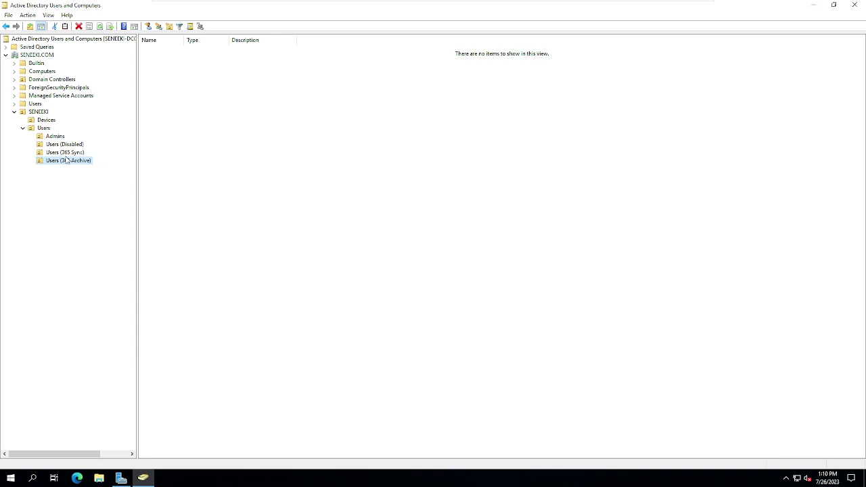
# Step: Create a Security Groups organizational unit under SENEEKI
pyautogui.rightClick(38, 112)
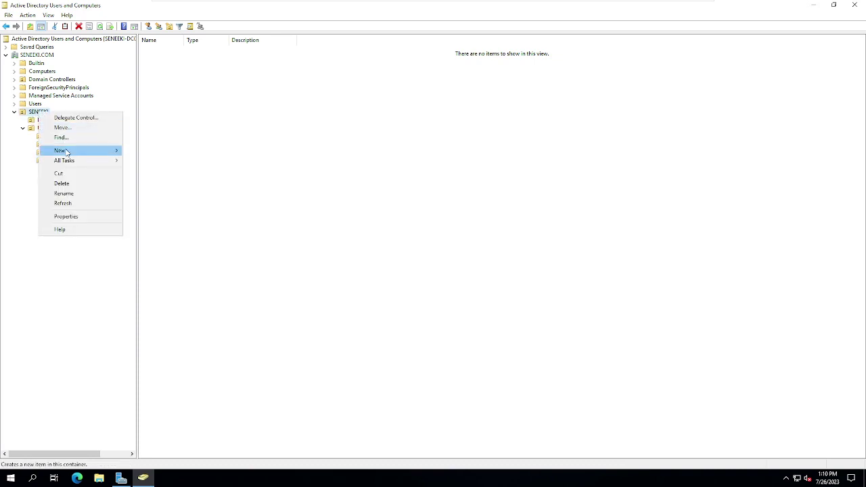
pyautogui.moveTo(65, 151)
pyautogui.click(156, 222)
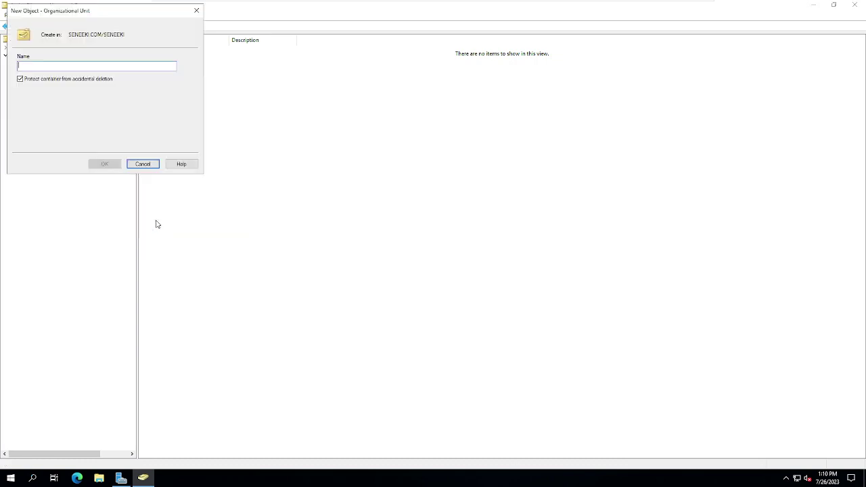
pyautogui.write('Sec')
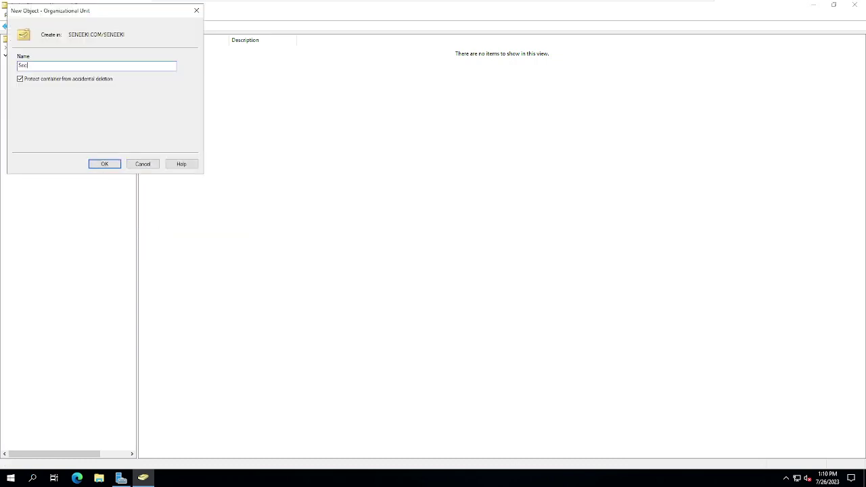
pyautogui.write('urity Grou')
pyautogui.press('Return')
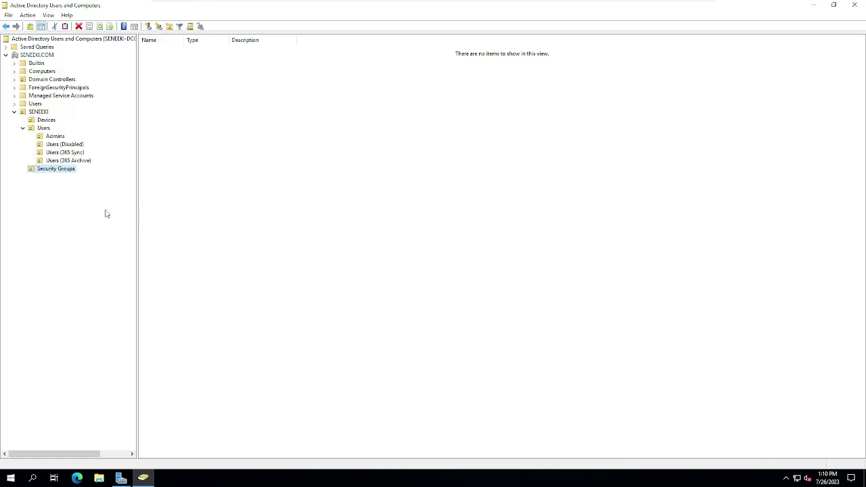
# Step: Create a Folder Groups organizational unit inside Security Groups
pyautogui.rightClick(51, 171)
pyautogui.moveTo(102, 211)
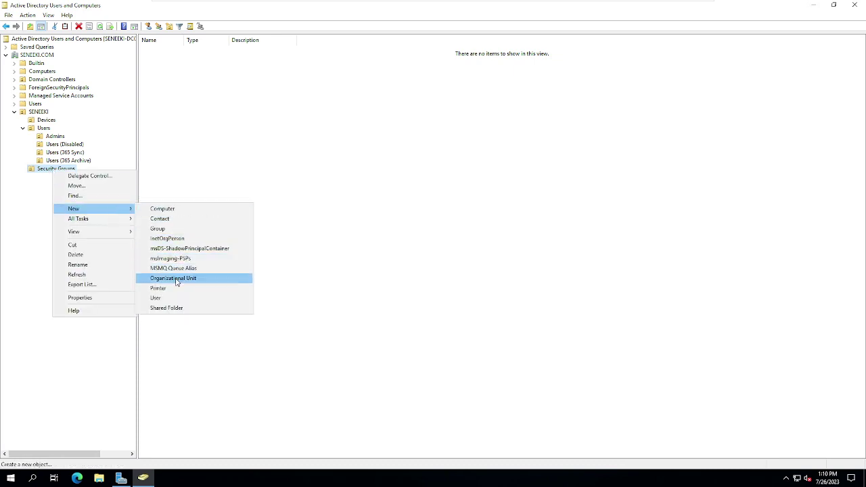
pyautogui.click(201, 278)
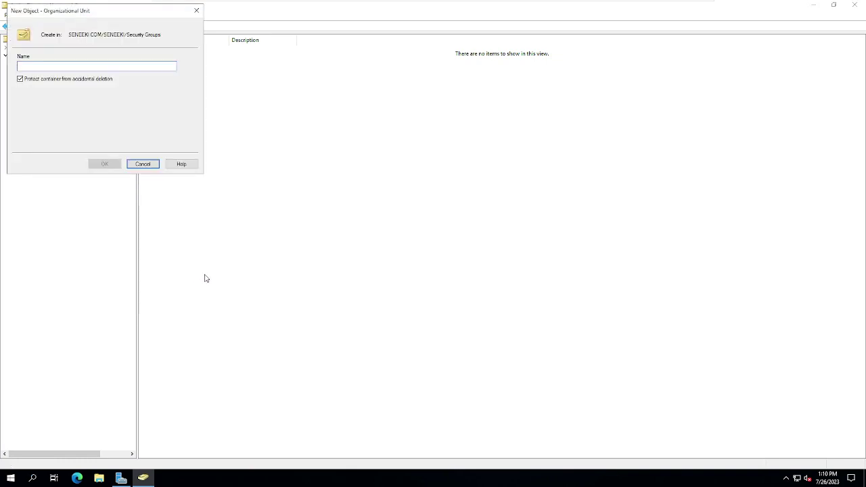
pyautogui.write('Folder Groups')
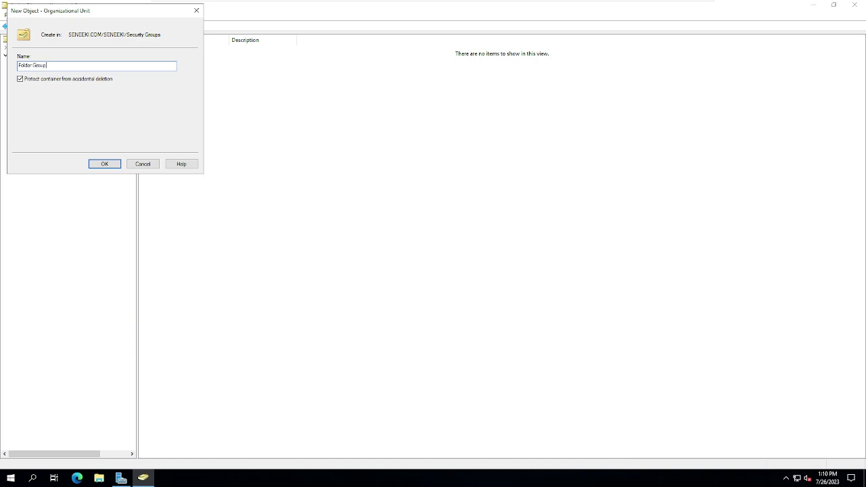
pyautogui.press('Return')
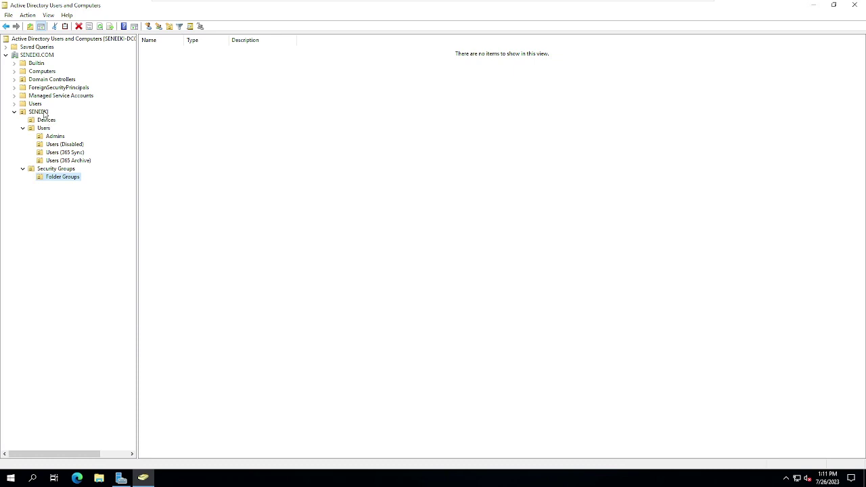
# Step: Create a Servers organizational unit inside the Devices OU
pyautogui.rightClick(42, 111)
pyautogui.moveTo(92, 153)
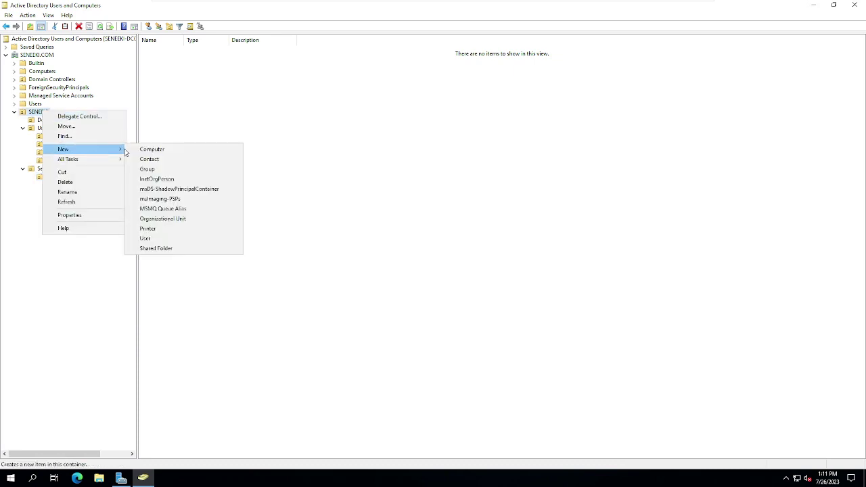
pyautogui.click(163, 221)
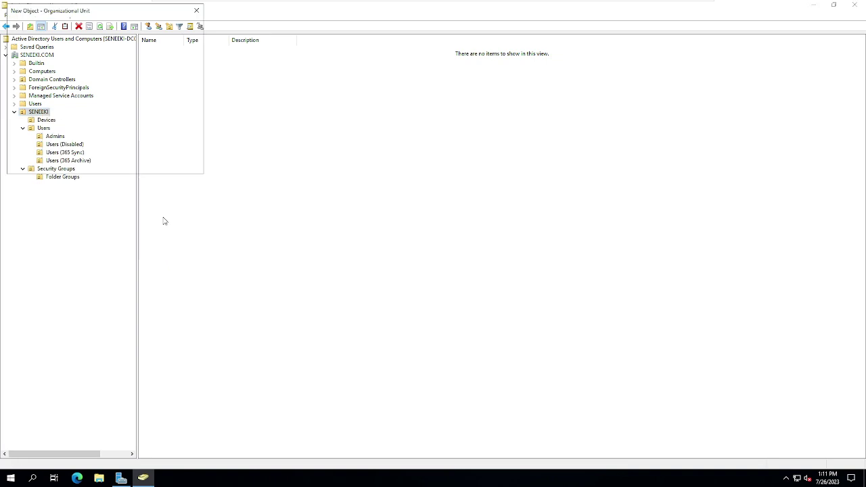
pyautogui.click(144, 164)
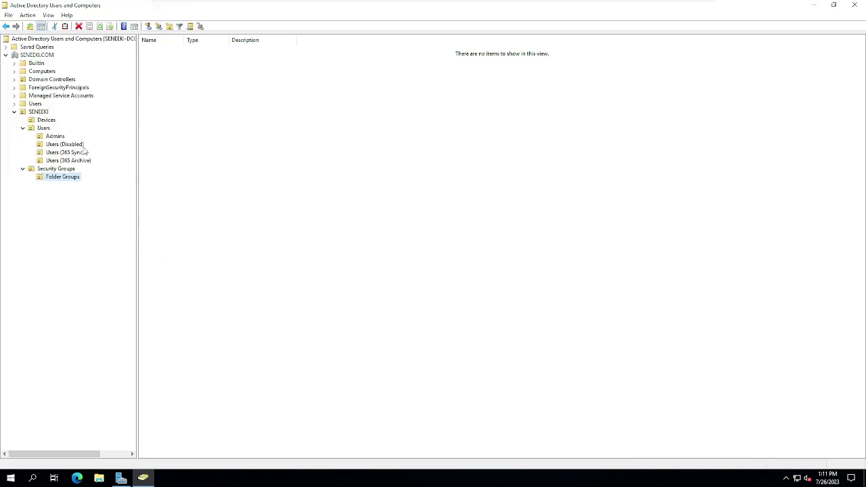
pyautogui.rightClick(46, 120)
pyautogui.moveTo(108, 160)
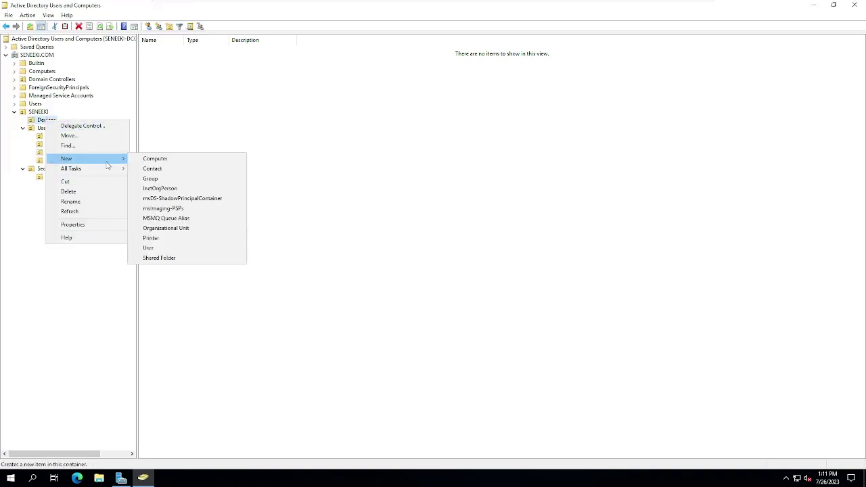
pyautogui.click(165, 224)
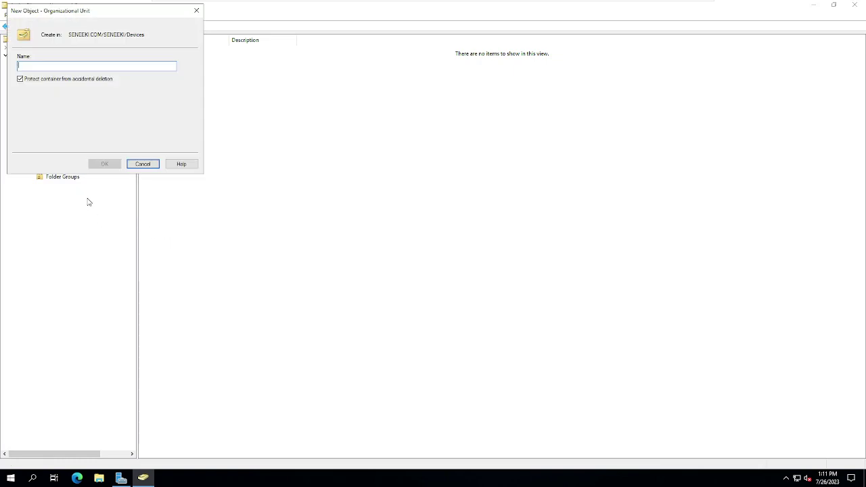
pyautogui.write('Servers')
pyautogui.press('Return')
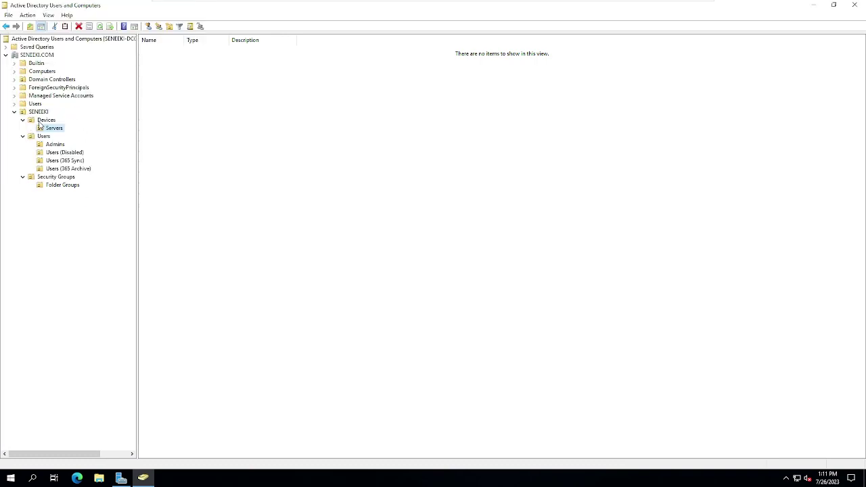
# Step: Create a Computers organizational unit inside the Devices OU
pyautogui.rightClick(41, 122)
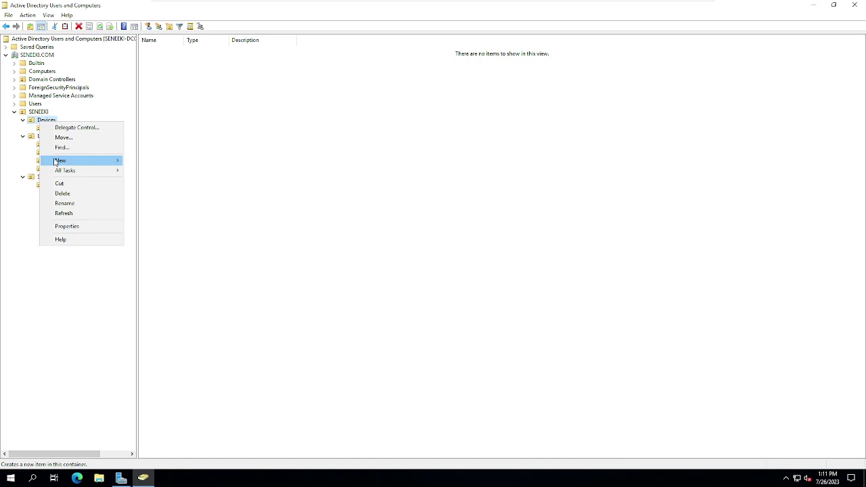
pyautogui.moveTo(52, 163)
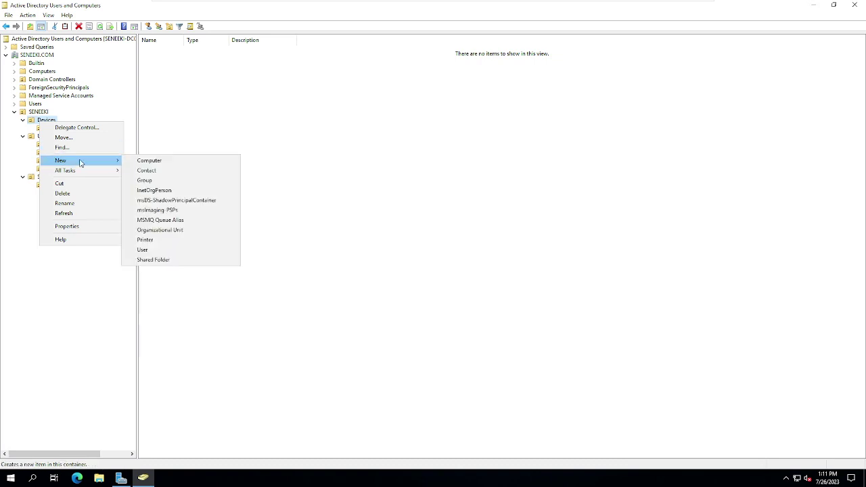
pyautogui.click(150, 230)
pyautogui.write('Computers')
pyautogui.press('Return')
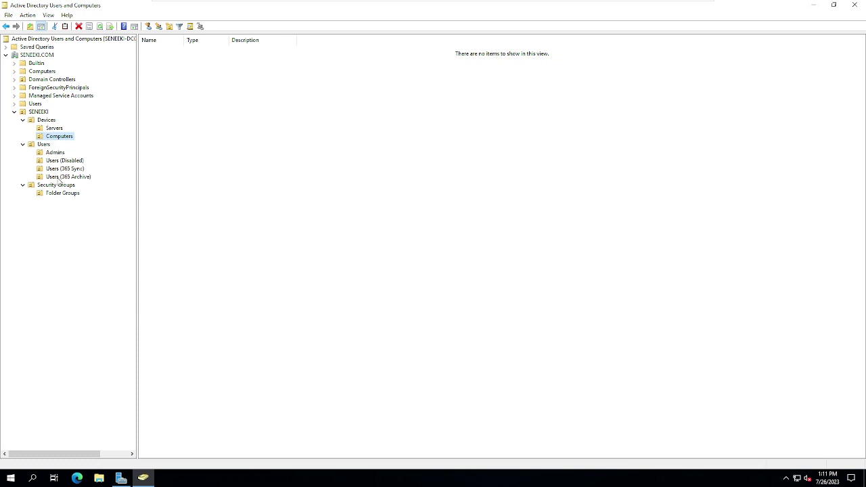
# Step: Start a new user in the Admins OU with its names and logon name 'seneeki'
pyautogui.click(53, 155)
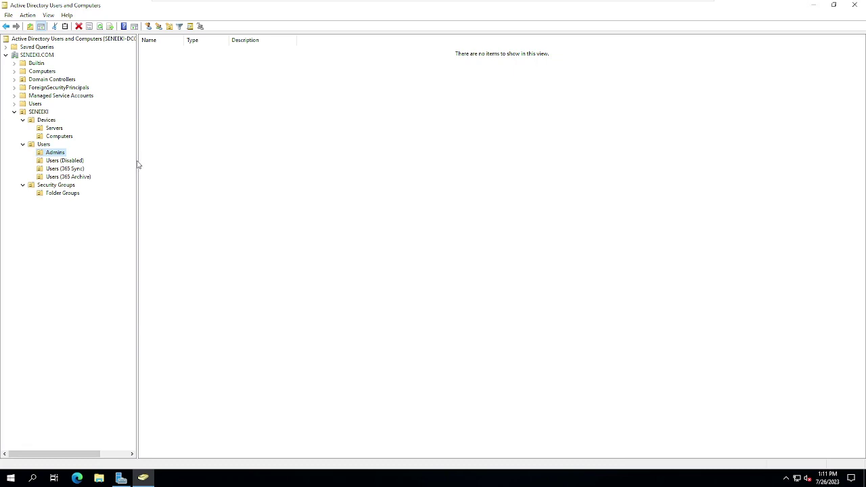
pyautogui.rightClick(204, 153)
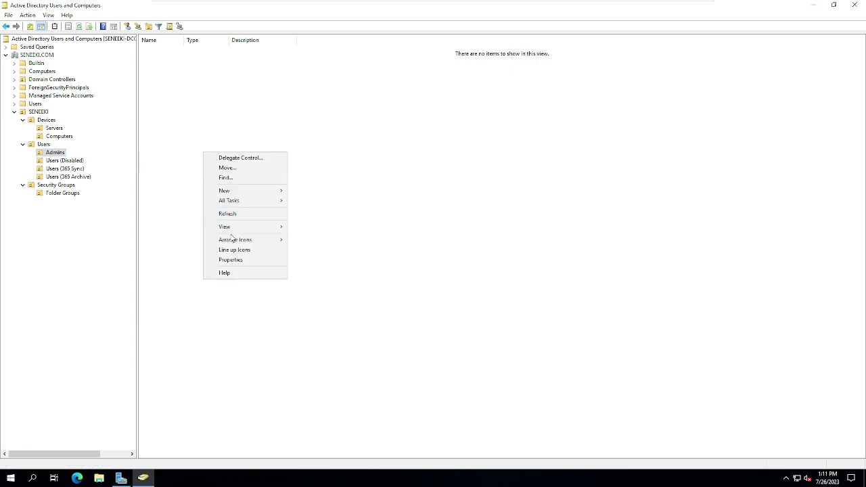
pyautogui.moveTo(251, 192)
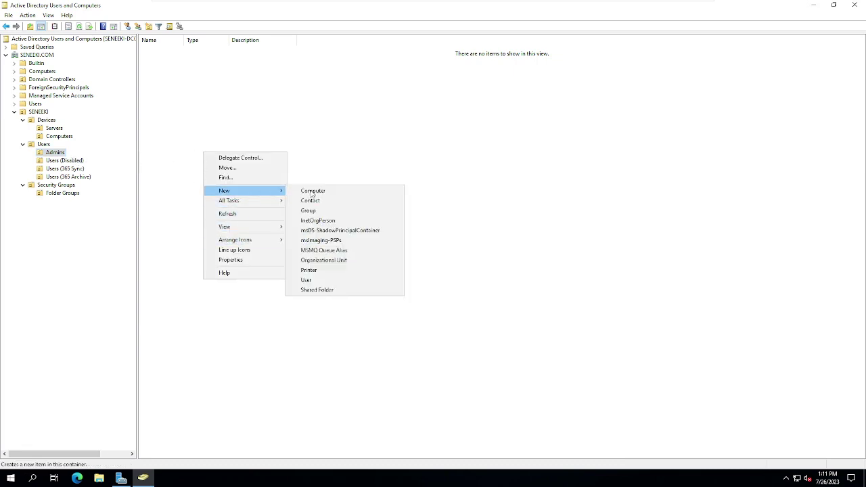
pyautogui.click(313, 282)
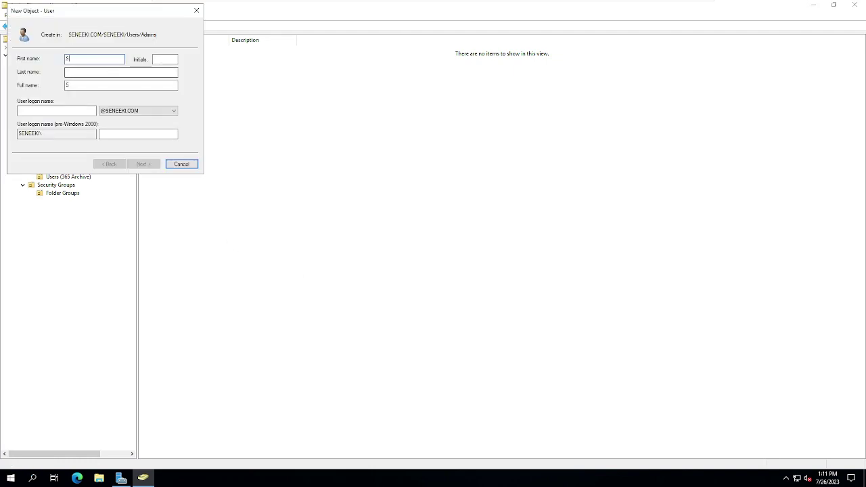
pyautogui.click(94, 71)
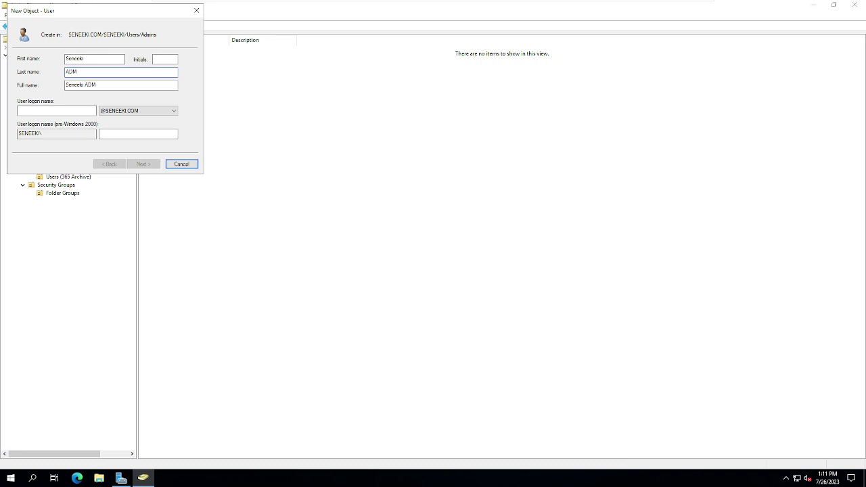
pyautogui.click(79, 110)
pyautogui.write('seneeki-adm')
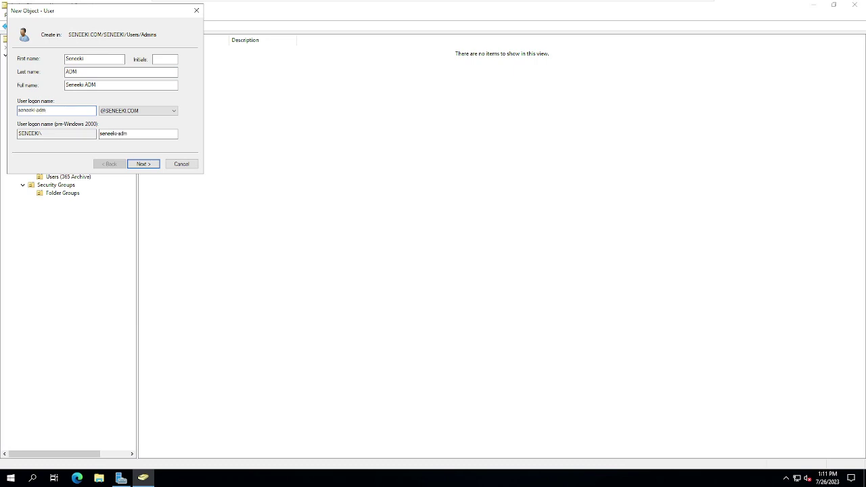
pyautogui.click(143, 163)
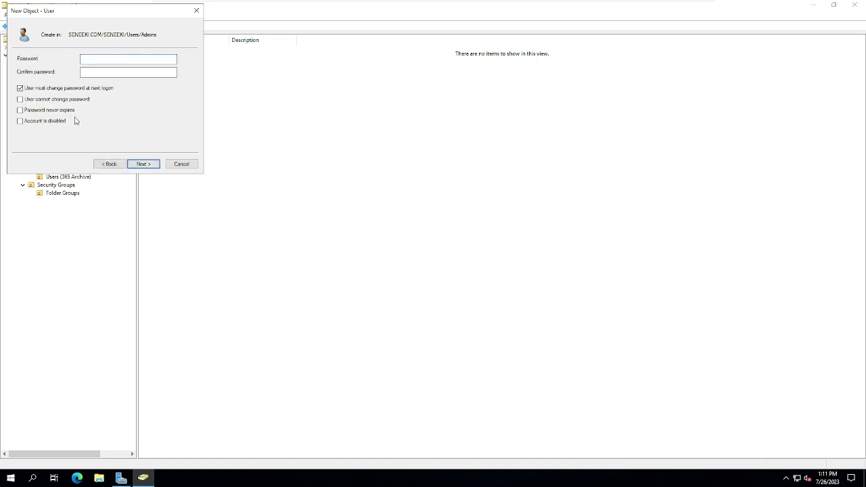
# Step: Set the user's password to never expire, enter the password and finish creating the account
pyautogui.click(40, 89)
pyautogui.click(41, 112)
pyautogui.hotkey('shift', 'Tab')
pyautogui.hotkey('shift', 'Tab')
pyautogui.hotkey('shift', 'Tab')
pyautogui.hotkey('shift', 'Tab')
pyautogui.write('•••••••••')
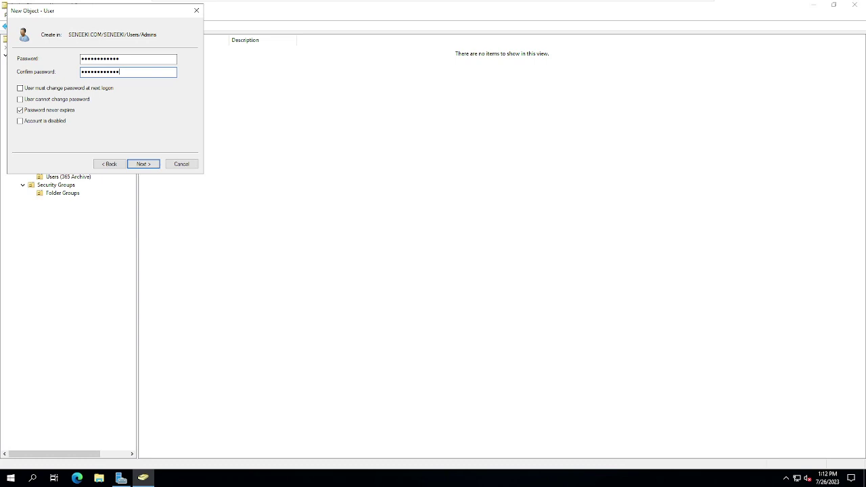
pyautogui.click(148, 164)
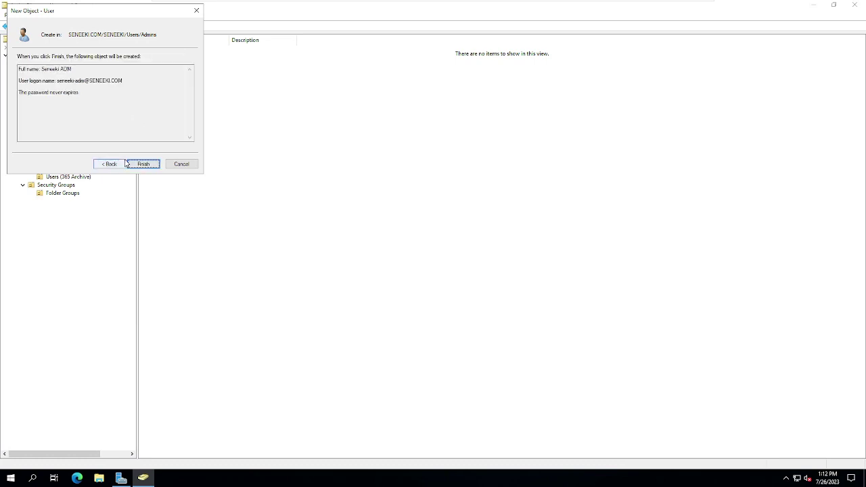
pyautogui.click(142, 163)
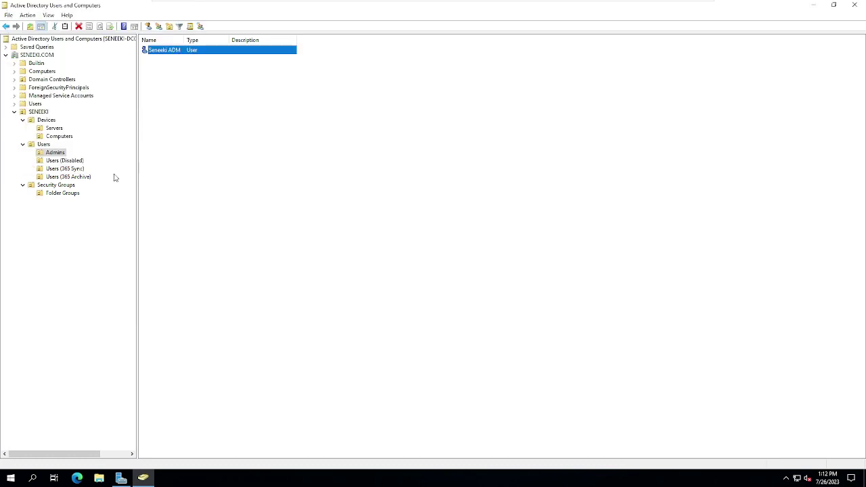
# Step: Turn on View > Advanced Features and reopen the Admins OU under SENEEKI > Users
pyautogui.doubleClick(188, 56)
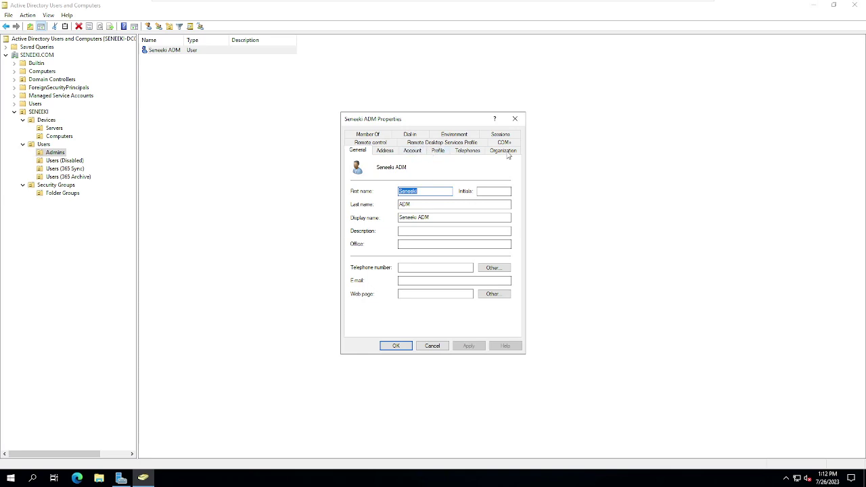
pyautogui.click(514, 118)
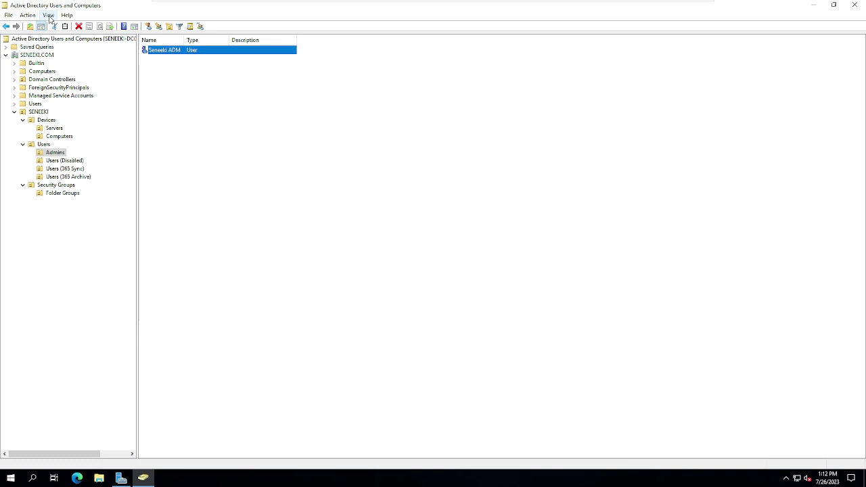
pyautogui.click(48, 16)
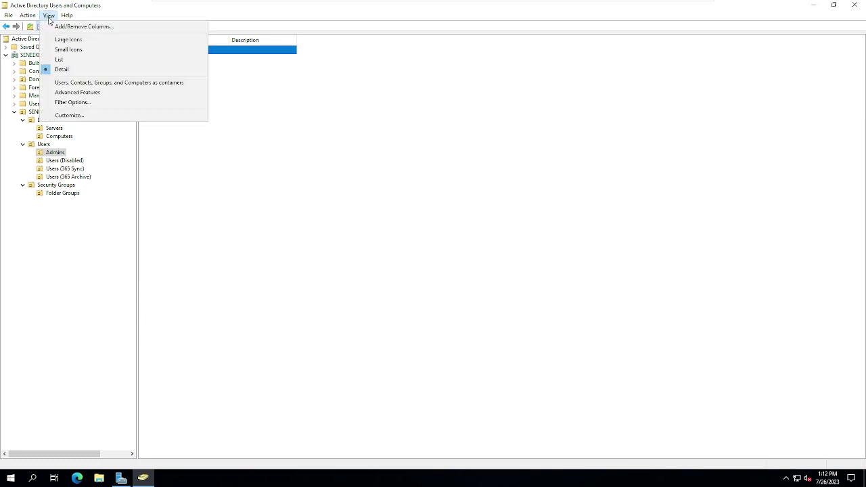
pyautogui.click(73, 94)
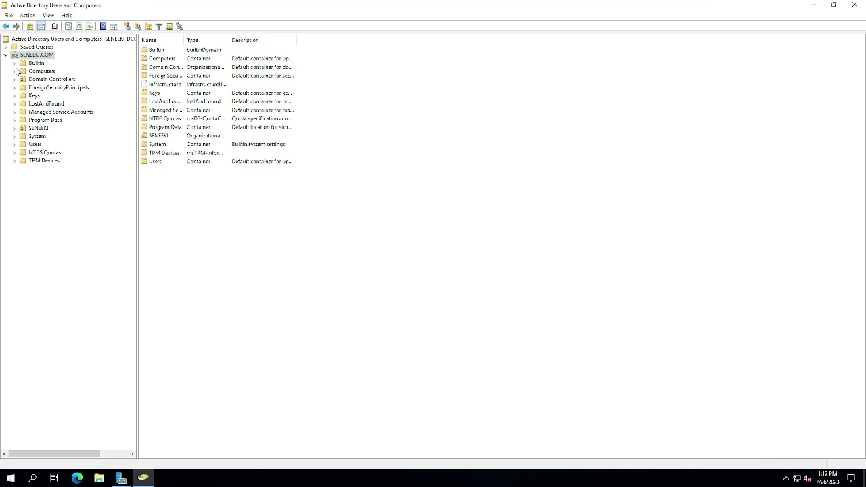
pyautogui.click(15, 128)
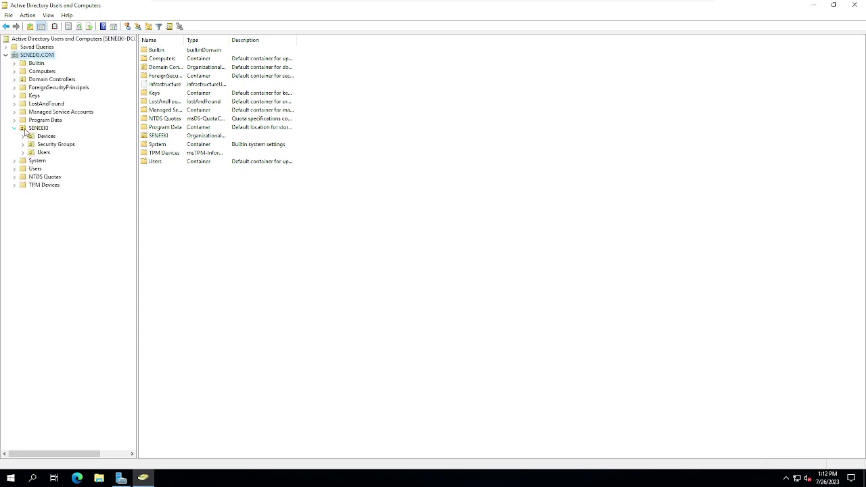
pyautogui.click(23, 152)
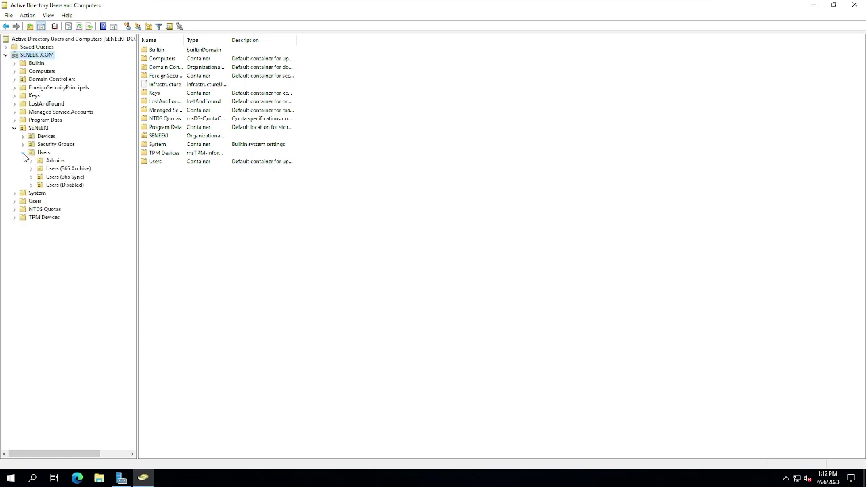
pyautogui.click(55, 160)
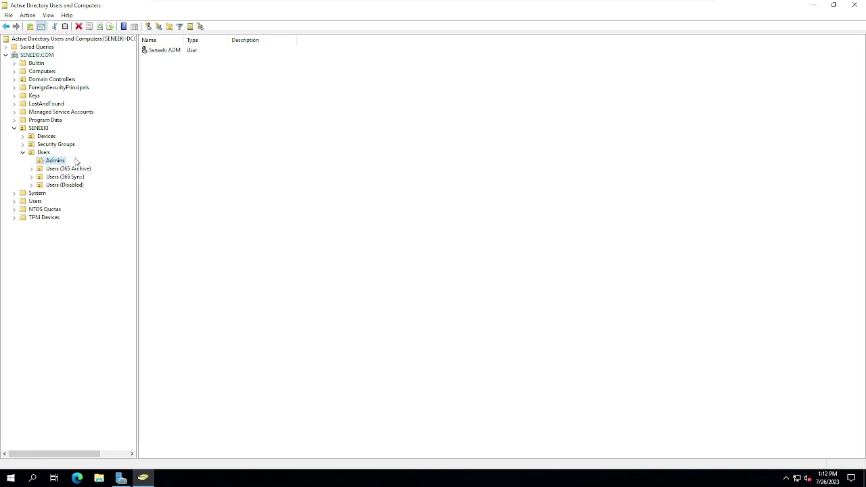
# Step: Open the Seneeki ADM account's properties on the Member Of tab
pyautogui.rightClick(156, 51)
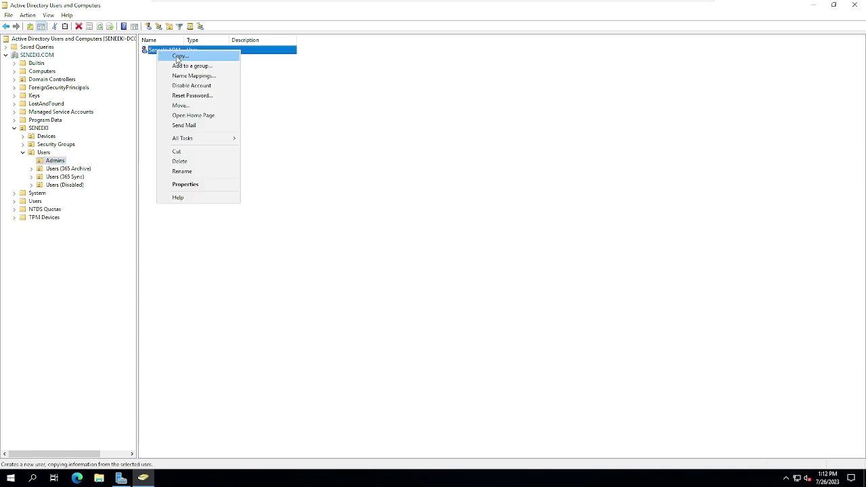
pyautogui.click(185, 185)
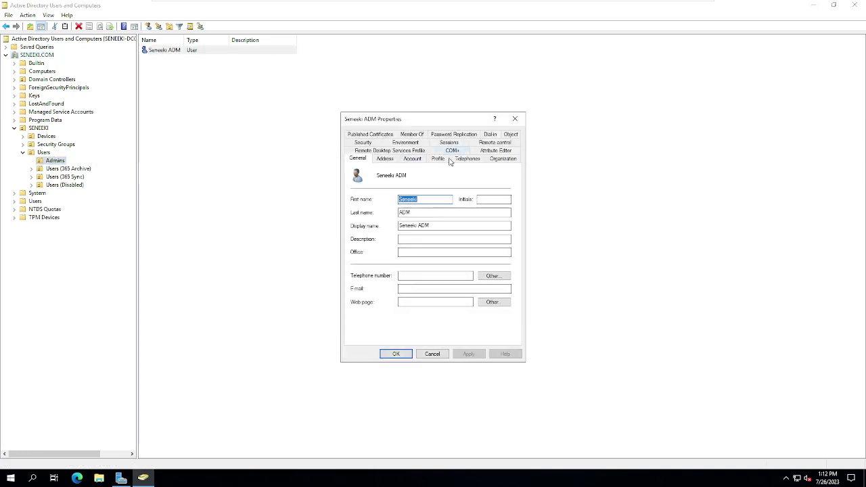
pyautogui.click(503, 151)
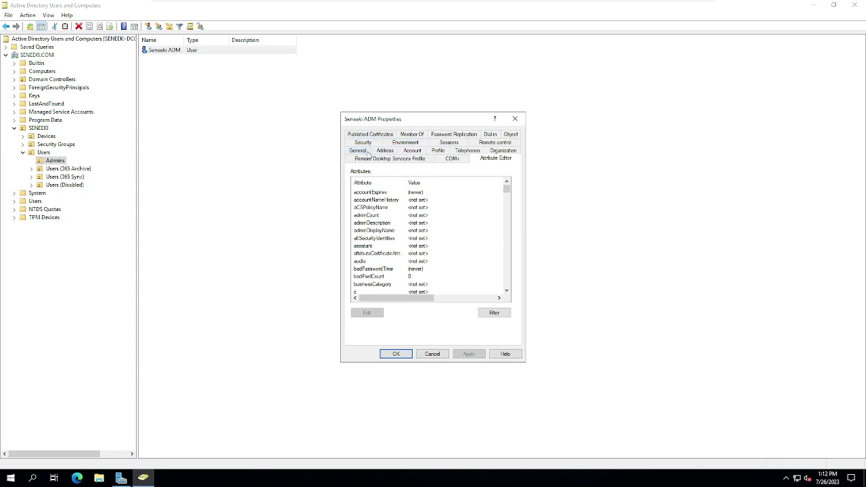
pyautogui.click(419, 135)
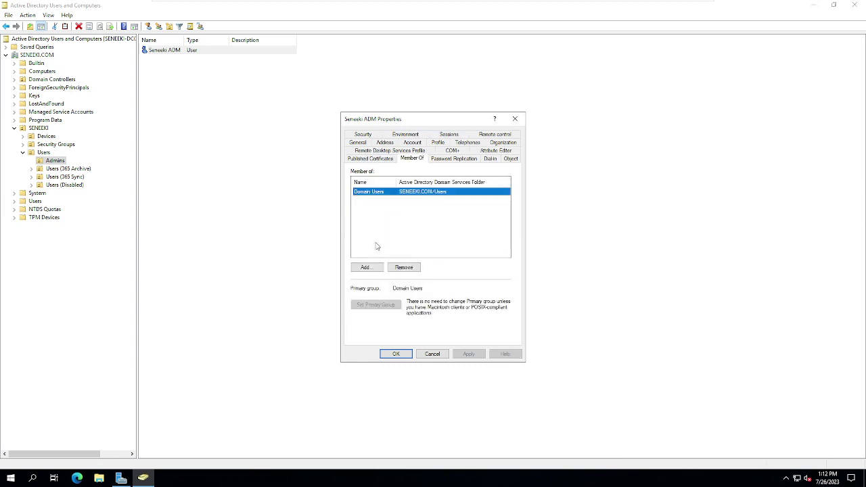
# Step: Add Enterprise Admins to the account's groups and bring up the advanced group search
pyautogui.click(366, 268)
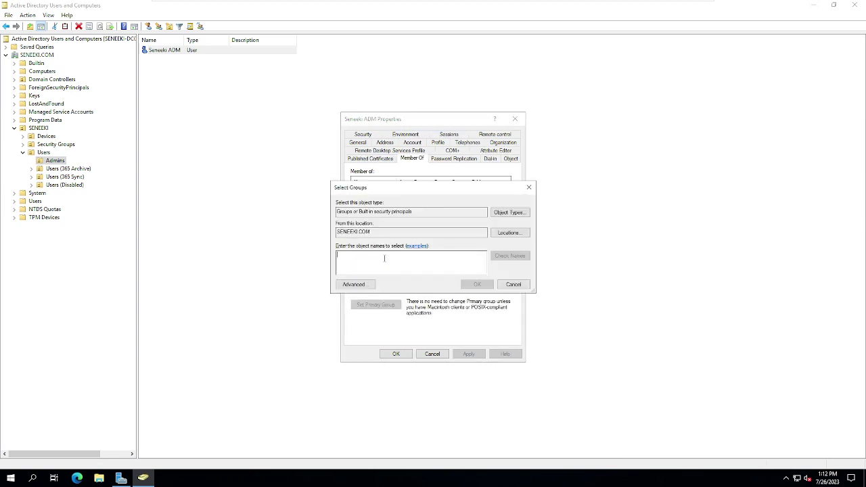
pyautogui.write('c')
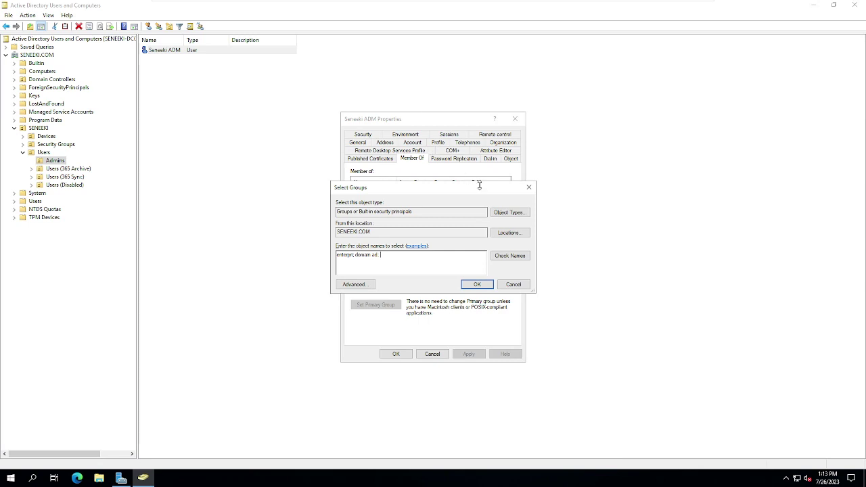
pyautogui.click(509, 255)
pyautogui.doubleClick(357, 223)
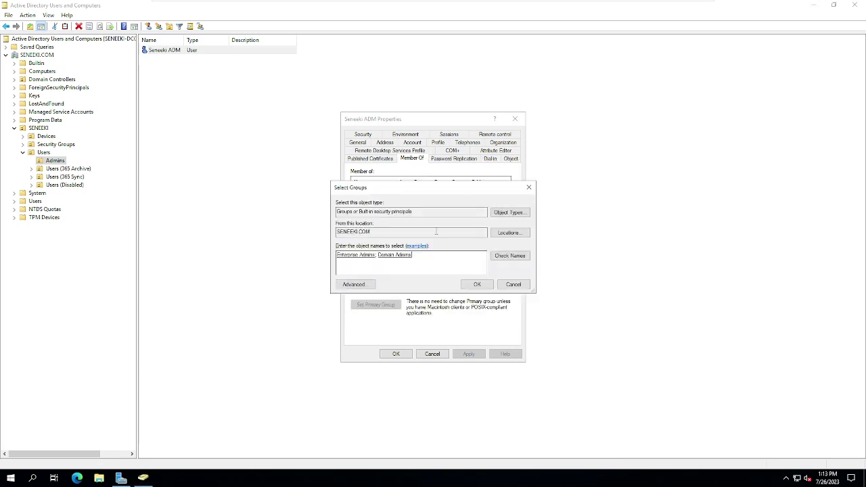
pyautogui.click(370, 287)
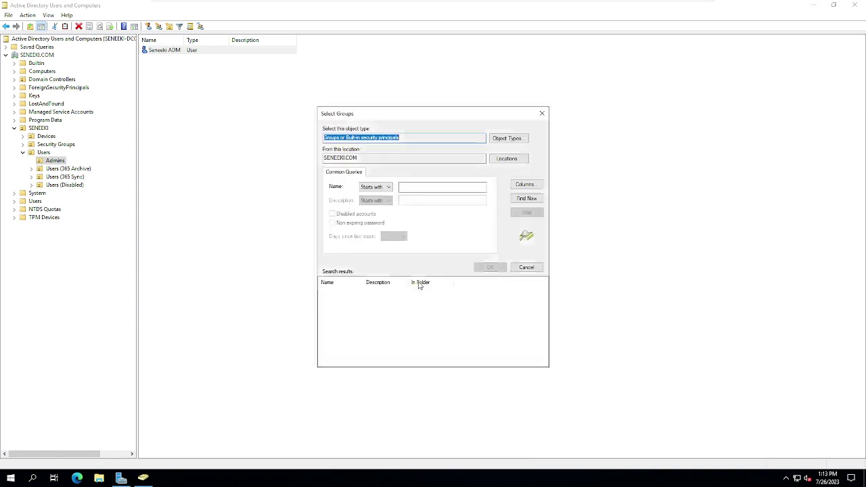
# Step: List all domain groups, widen the Name column, and select Domain Admins in the results
pyautogui.click(519, 200)
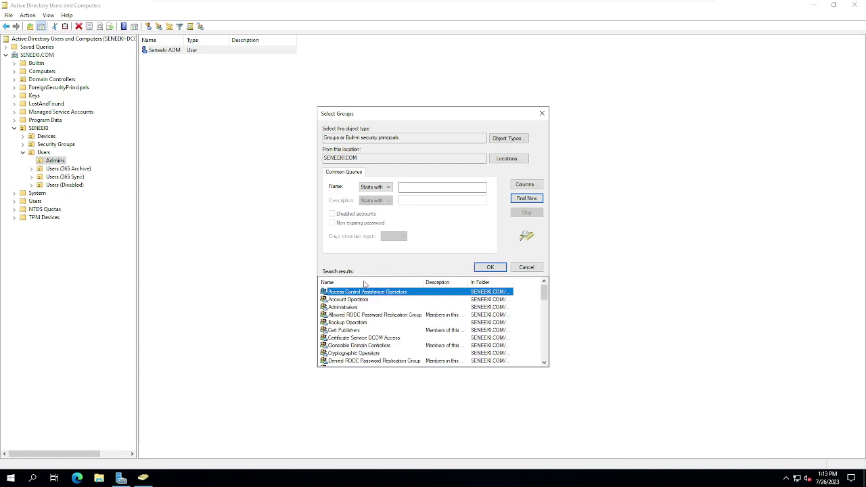
pyautogui.doubleClick(364, 282)
pyautogui.scroll(-1, 377, 301)
pyautogui.scroll(-2, 376, 302)
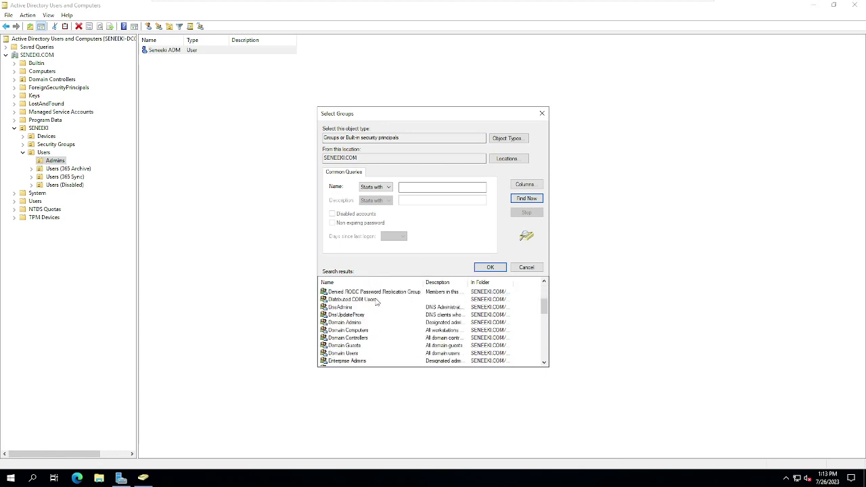
pyautogui.click(356, 328)
pyautogui.click(360, 322)
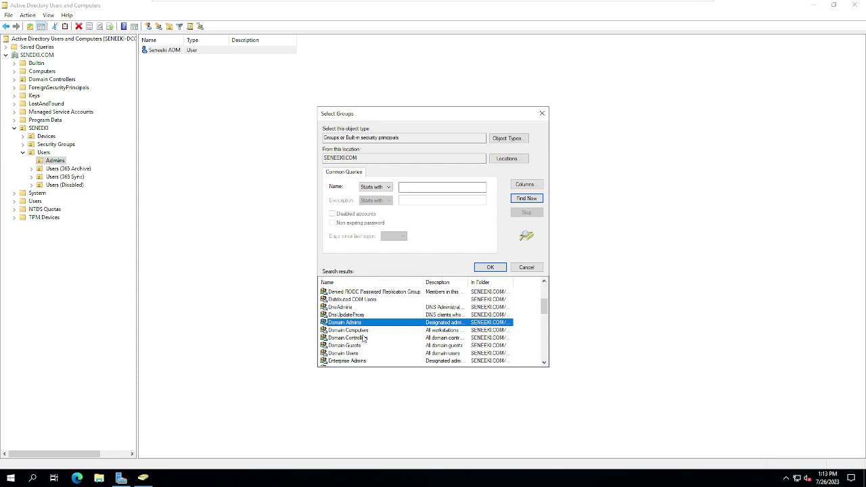
pyautogui.scroll(-1, 364, 338)
pyautogui.scroll(4, 363, 338)
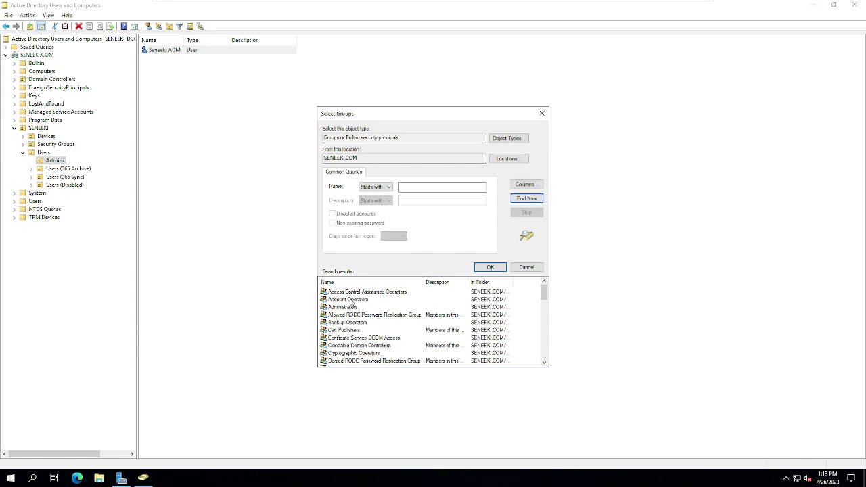
pyautogui.scroll(-3, 380, 331)
pyautogui.click(380, 330)
# Step: Also select Schema Admins and accept both groups into the Select Groups names list
pyautogui.scroll(-4, 380, 332)
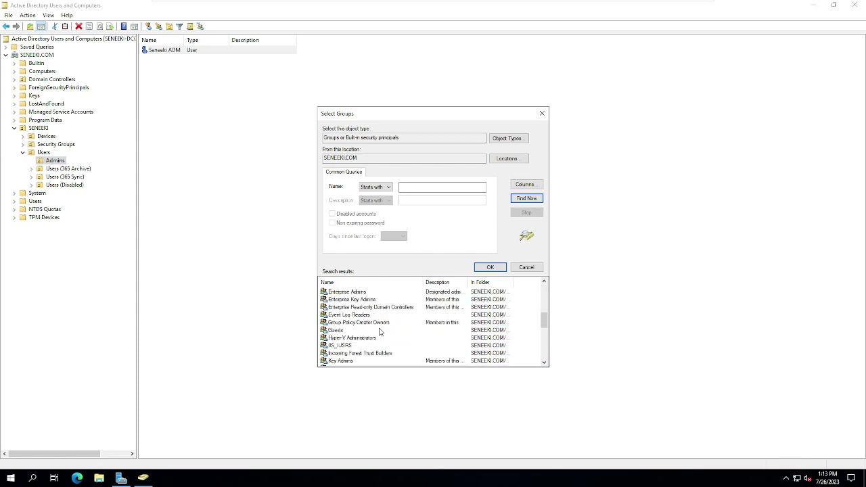
pyautogui.scroll(-1, 380, 331)
pyautogui.scroll(-3, 380, 331)
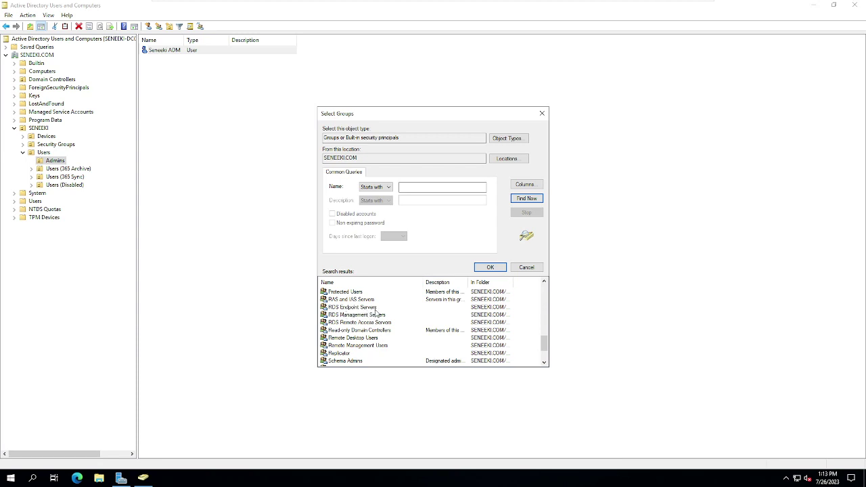
pyautogui.scroll(-1, 360, 325)
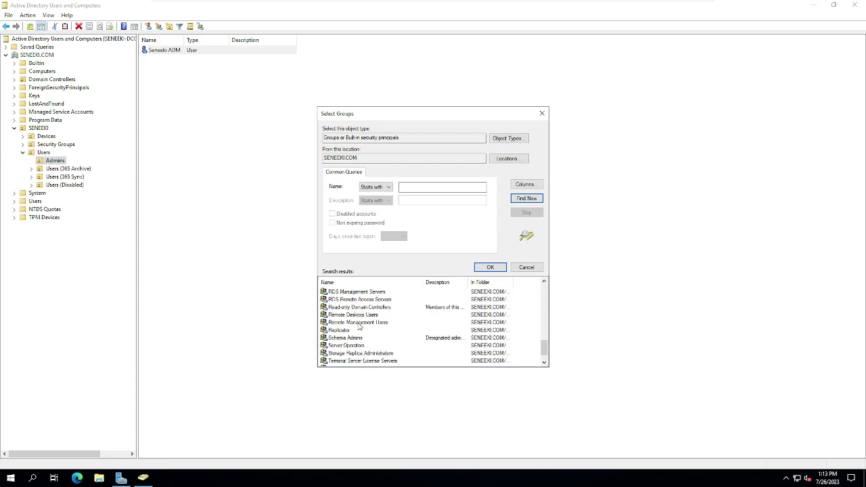
pyautogui.scroll(-1, 359, 319)
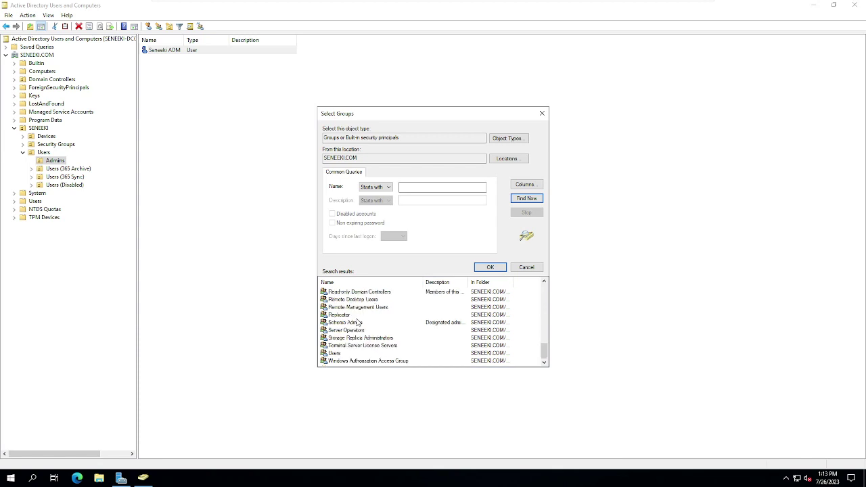
pyautogui.click(359, 323)
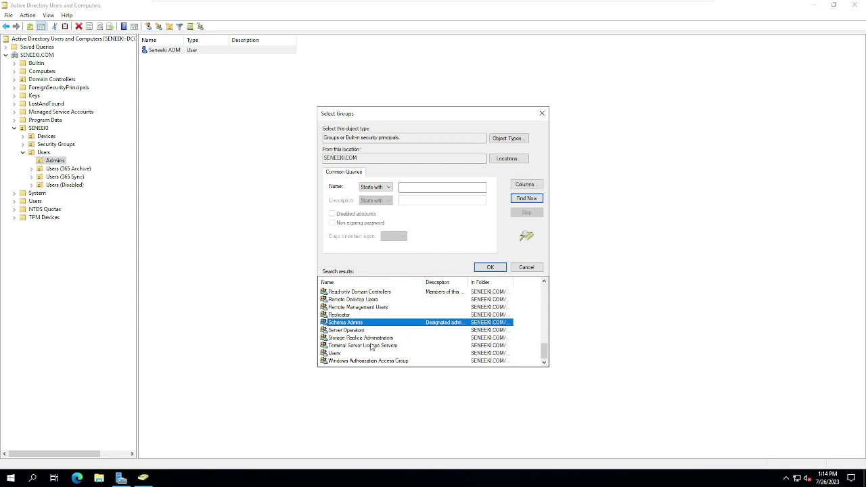
pyautogui.scroll(5, 365, 348)
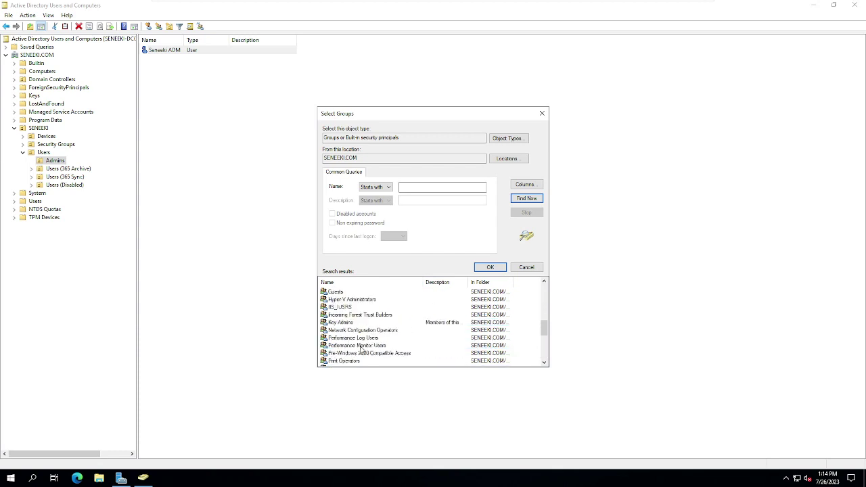
pyautogui.scroll(6, 362, 349)
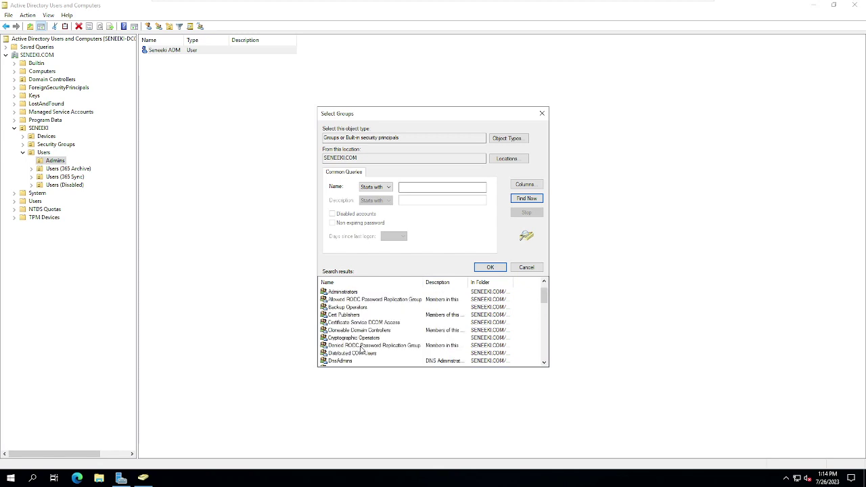
pyautogui.scroll(1, 362, 348)
pyautogui.scroll(-5, 386, 331)
pyautogui.scroll(-6, 387, 331)
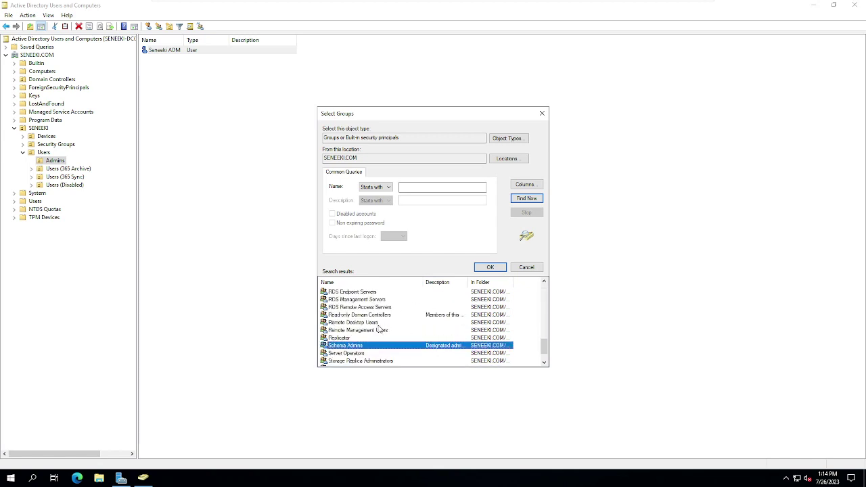
pyautogui.click(492, 271)
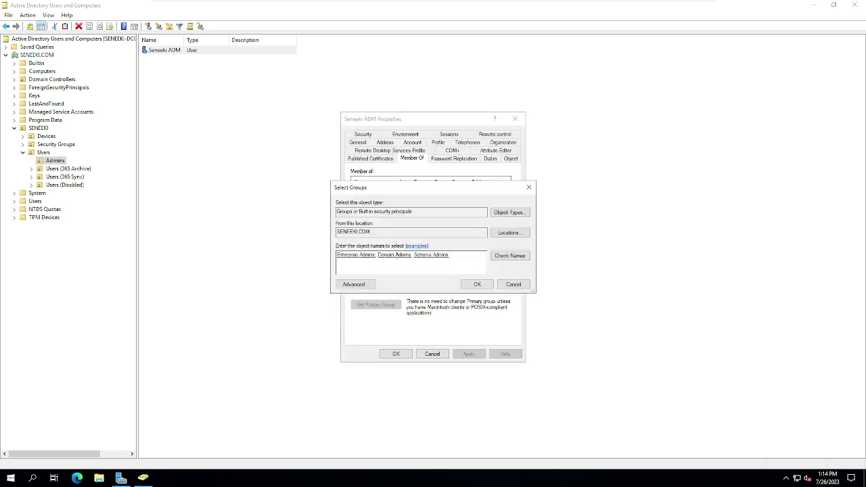
# Step: Confirm the admin account's Domain, Enterprise and Schema Admins memberships, apply them, and close Properties
pyautogui.click(476, 284)
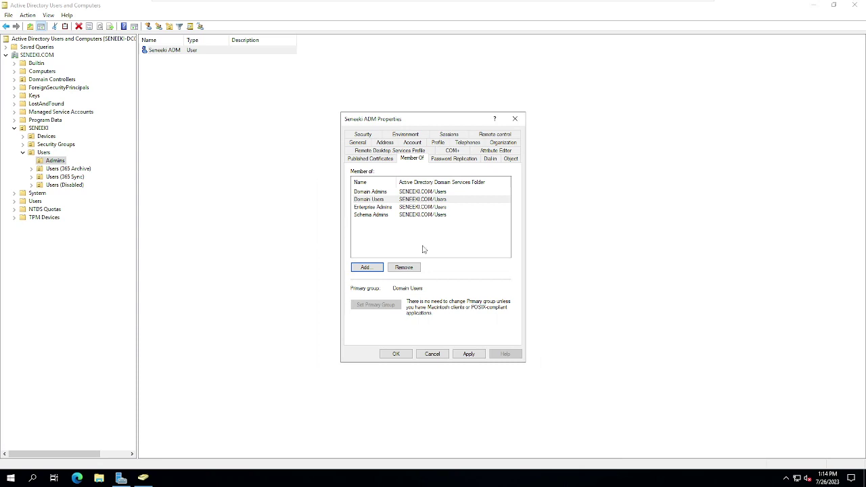
pyautogui.click(469, 354)
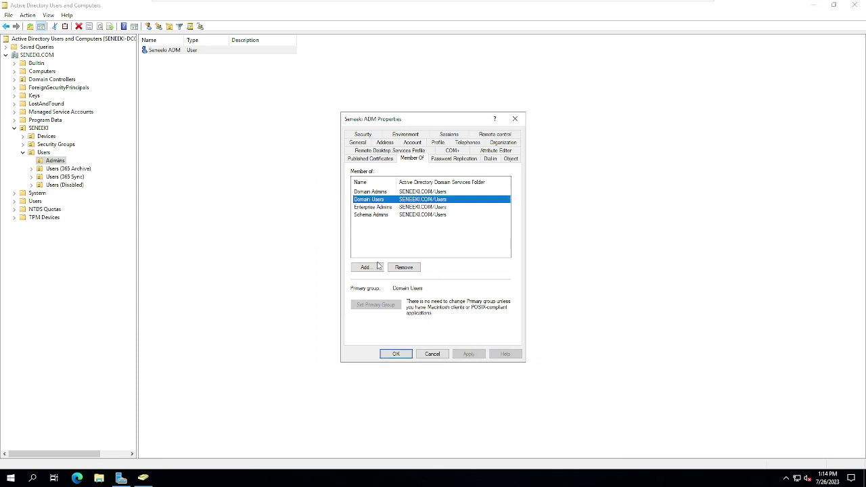
pyautogui.click(399, 352)
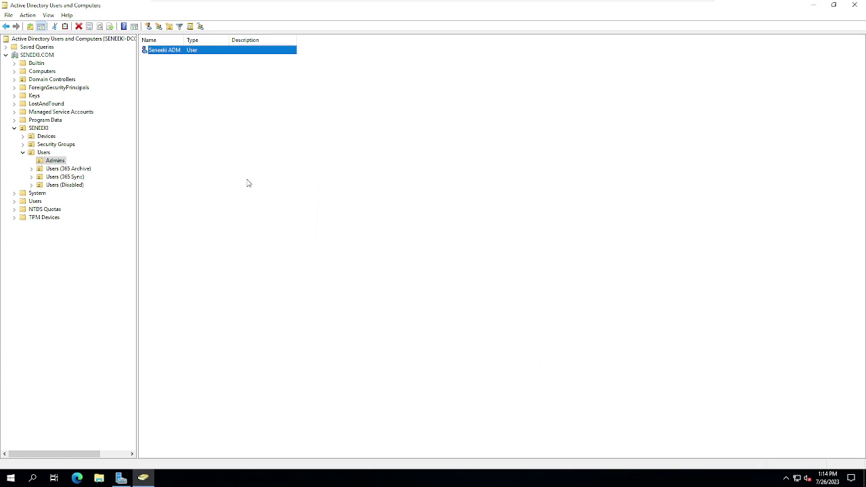
# Step: Start a new user in Users (365 Sync) and enter the user's full name and logon name
pyautogui.click(50, 179)
pyautogui.rightClick(211, 137)
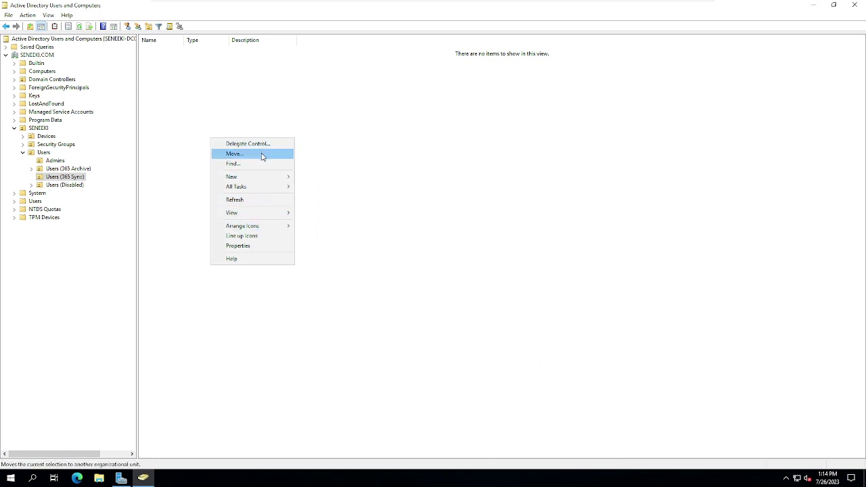
pyautogui.moveTo(264, 177)
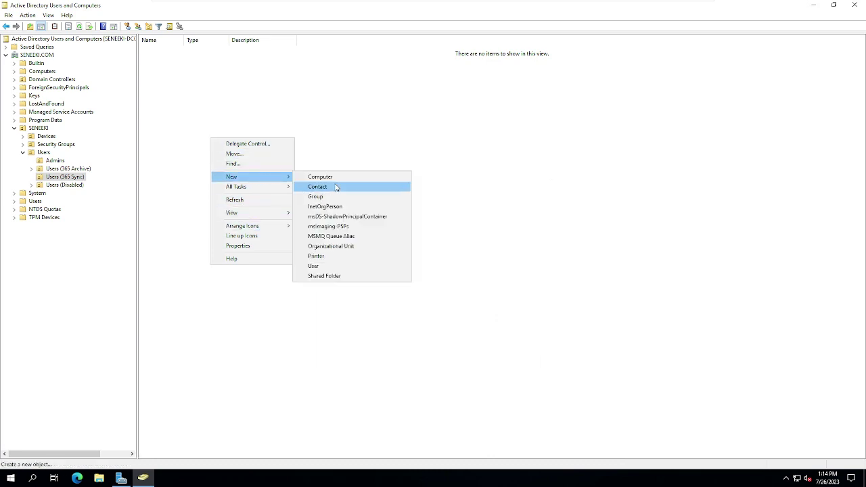
pyautogui.click(323, 266)
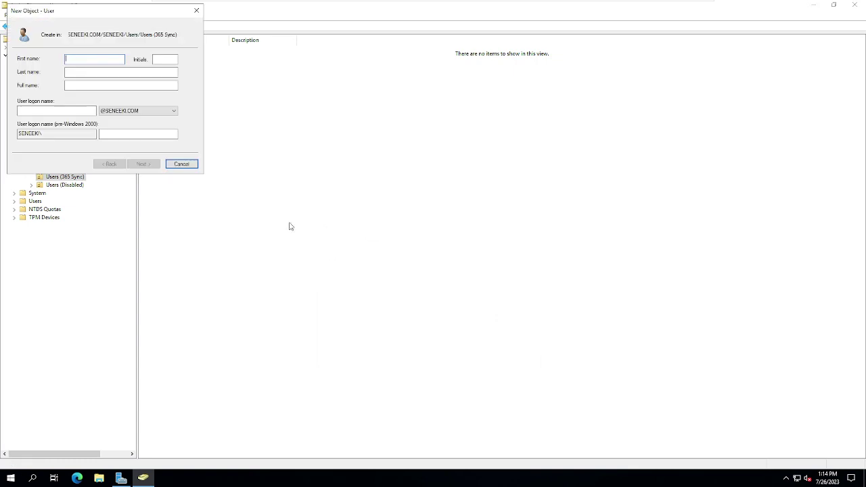
pyautogui.write('Seneeki ')
pyautogui.write('Ka')
pyautogui.press('Tab')
pyautogui.press('Tab')
pyautogui.write('seneeki')
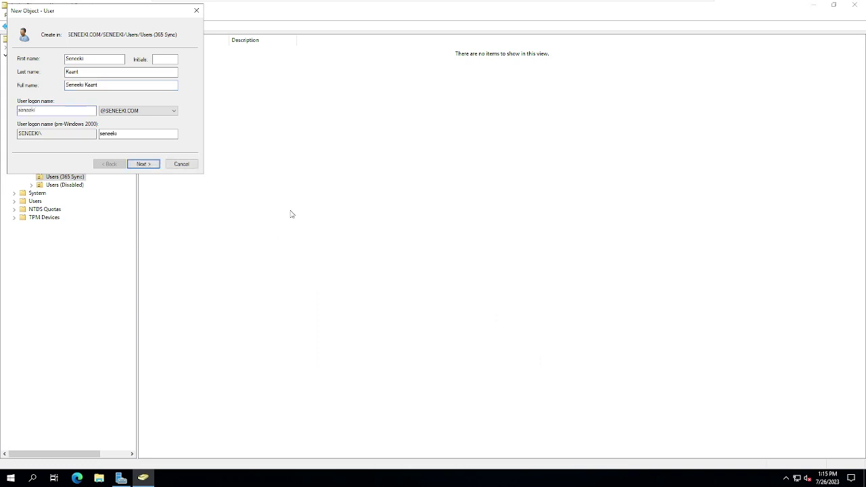
# Step: Set a never-expiring account password and finish creating the user
pyautogui.click(151, 165)
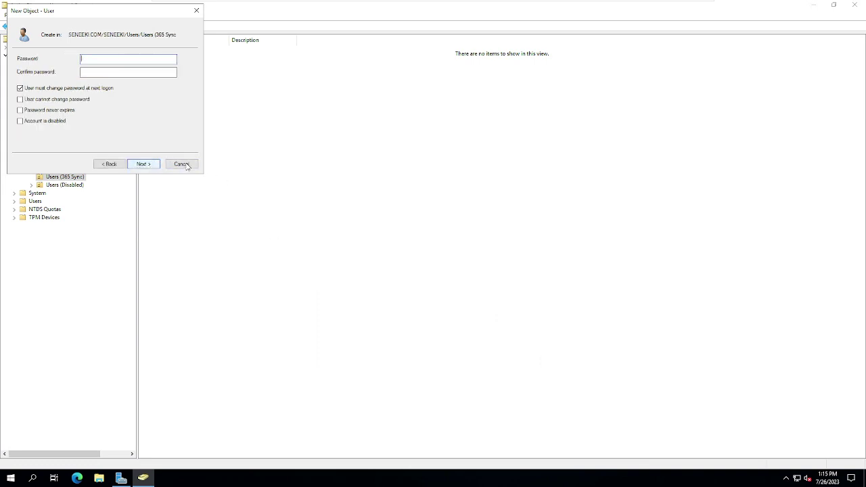
pyautogui.click(27, 110)
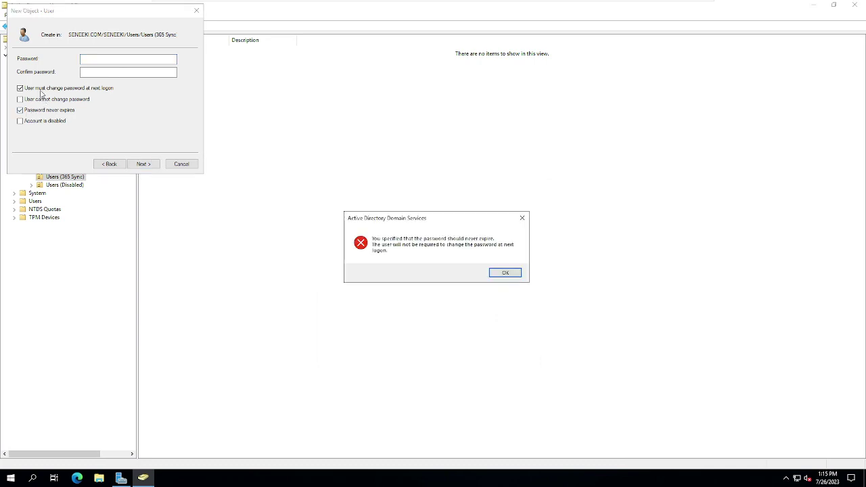
pyautogui.click(489, 275)
pyautogui.write('••')
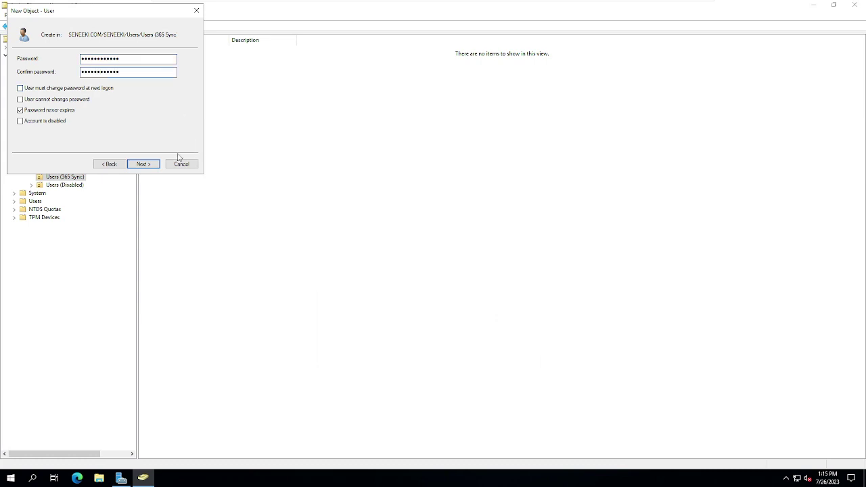
pyautogui.click(149, 165)
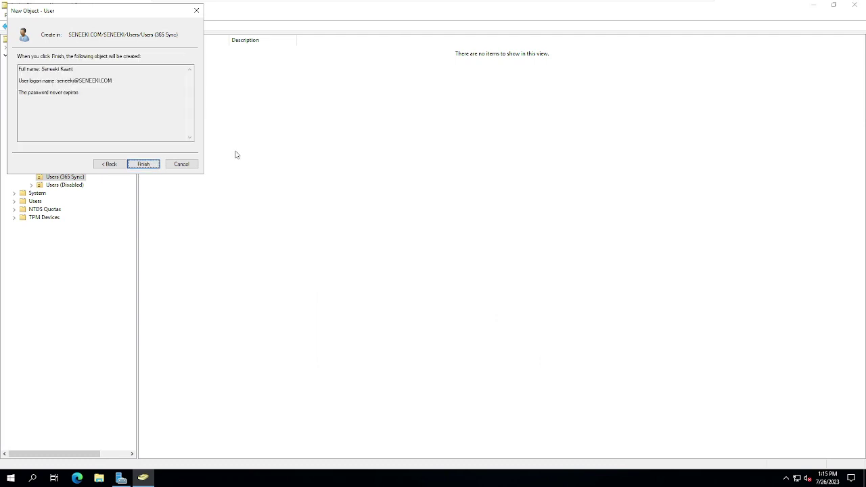
pyautogui.click(156, 165)
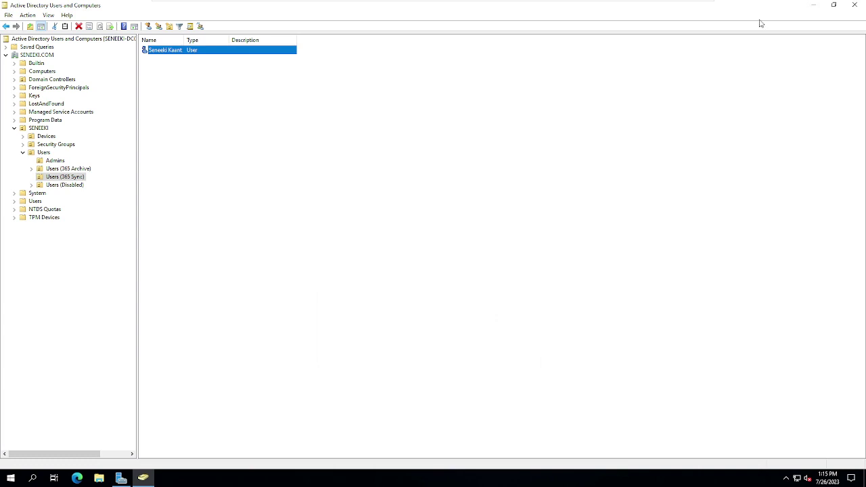
# Step: Minimize the directory console and Server Manager, then launch Microsoft Edge
pyautogui.click(812, 5)
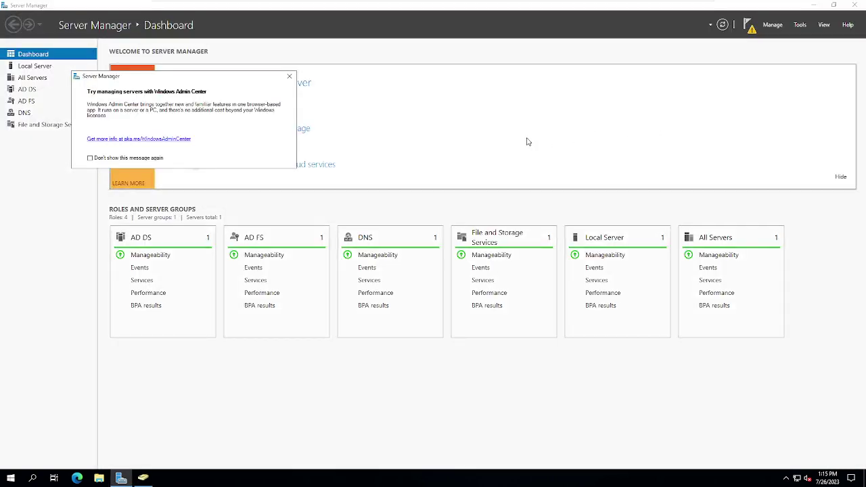
pyautogui.click(813, 8)
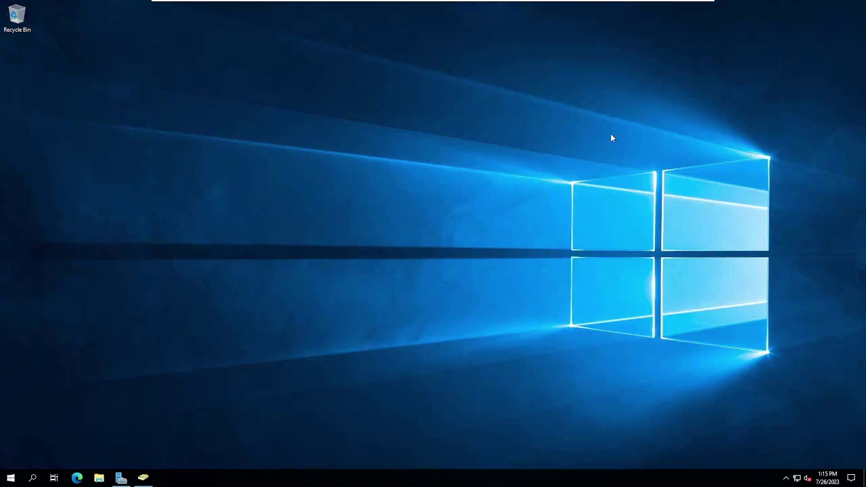
pyautogui.click(77, 477)
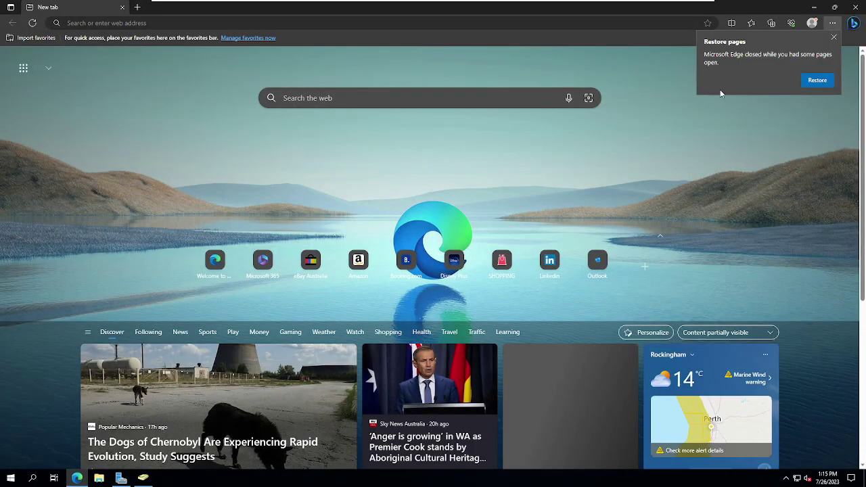
# Step: Dismiss the restore pages prompt and search the web for 'microsoft 365 e5 dev trial'
pyautogui.click(833, 37)
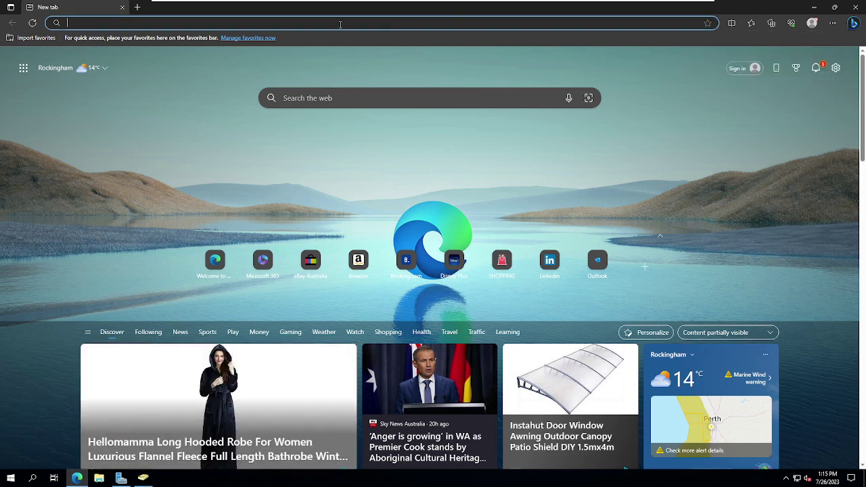
pyautogui.write('microsoft')
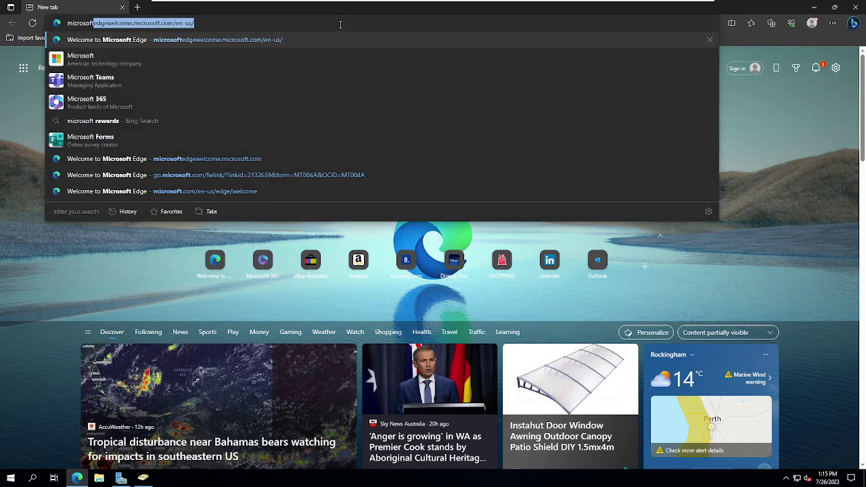
pyautogui.write(' 365 ')
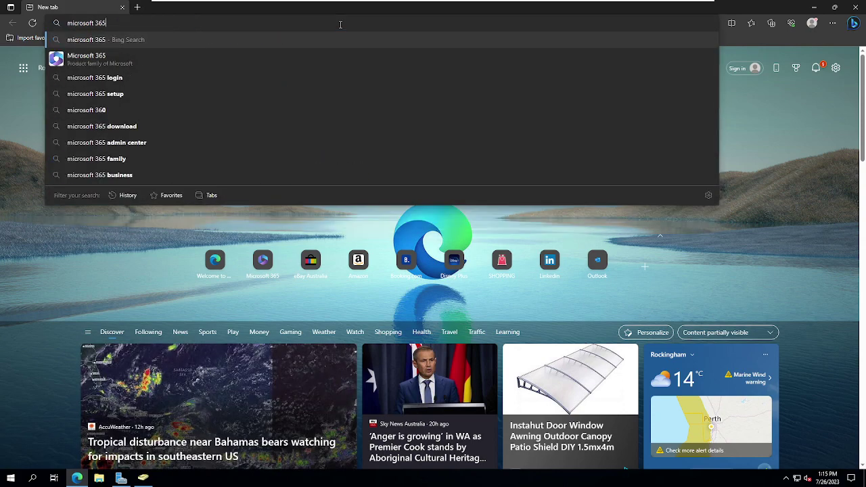
pyautogui.write('e5 dev trial')
pyautogui.press('Return')
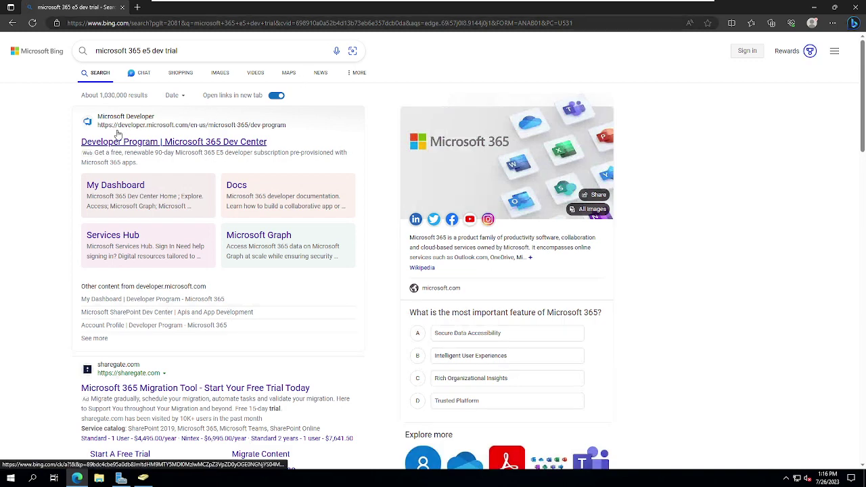
# Step: Open the 'Developer Program | Microsoft 365 Dev Center' result and briefly scroll the page
pyautogui.click(115, 143)
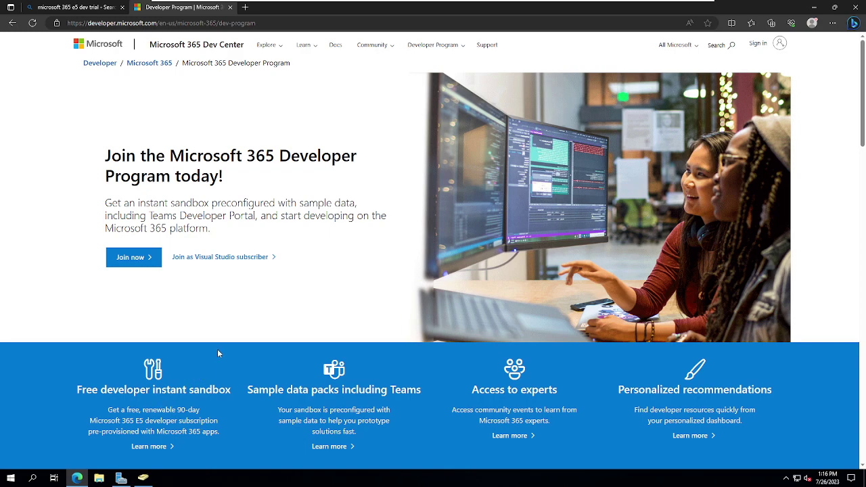
pyautogui.scroll(-1, 218, 352)
pyautogui.scroll(1, 217, 353)
# Step: Minimize Edge, sign out of Windows, and send Ctrl+Alt+Del through VMRC to reach sign-in
pyautogui.click(821, 11)
pyautogui.rightClick(12, 480)
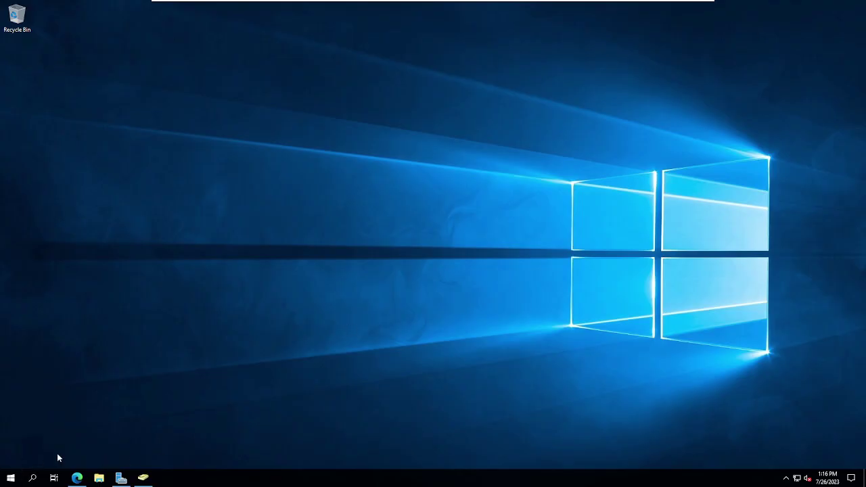
pyautogui.moveTo(112, 454)
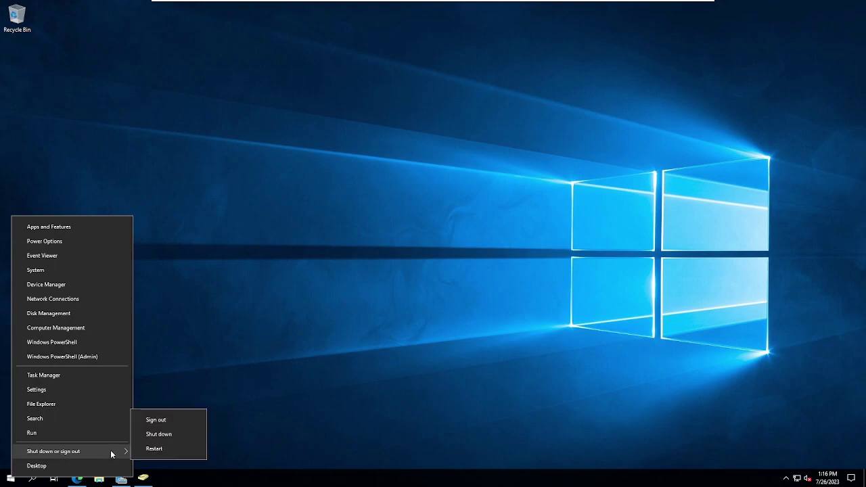
pyautogui.click(166, 418)
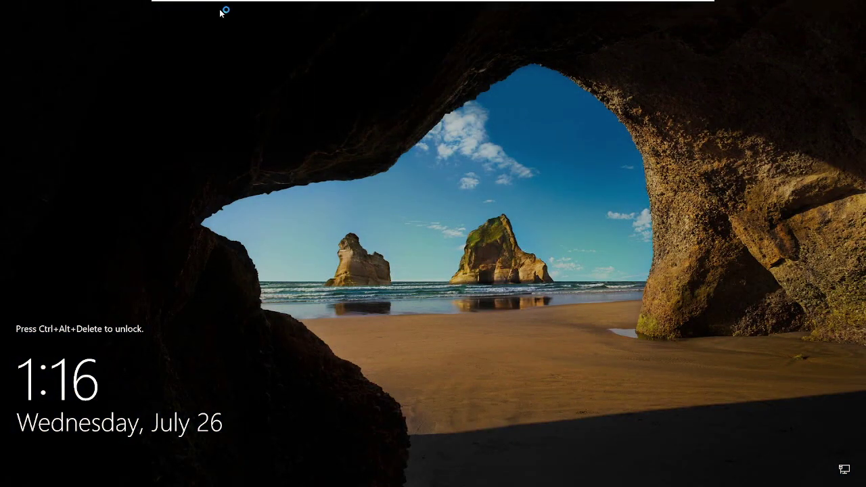
pyautogui.moveTo(219, 12)
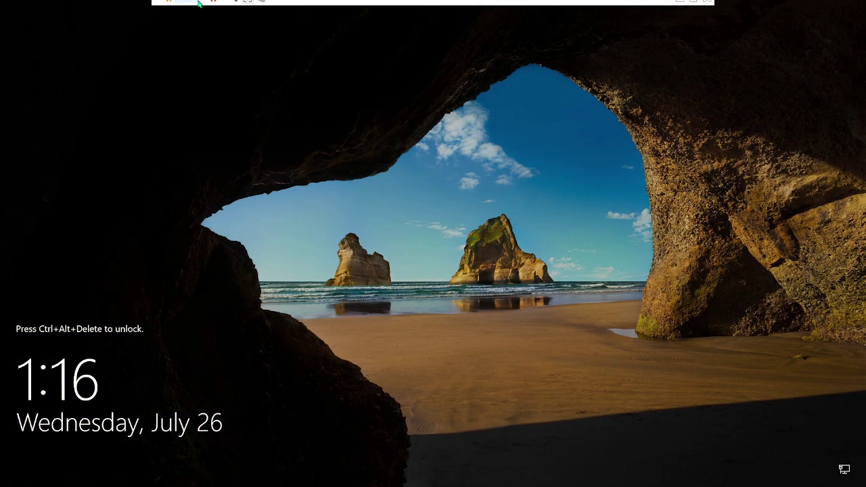
pyautogui.click(233, 10)
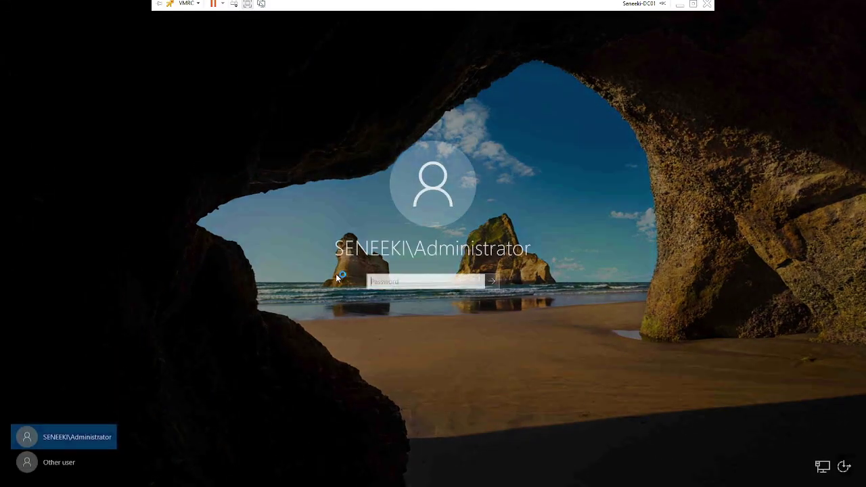